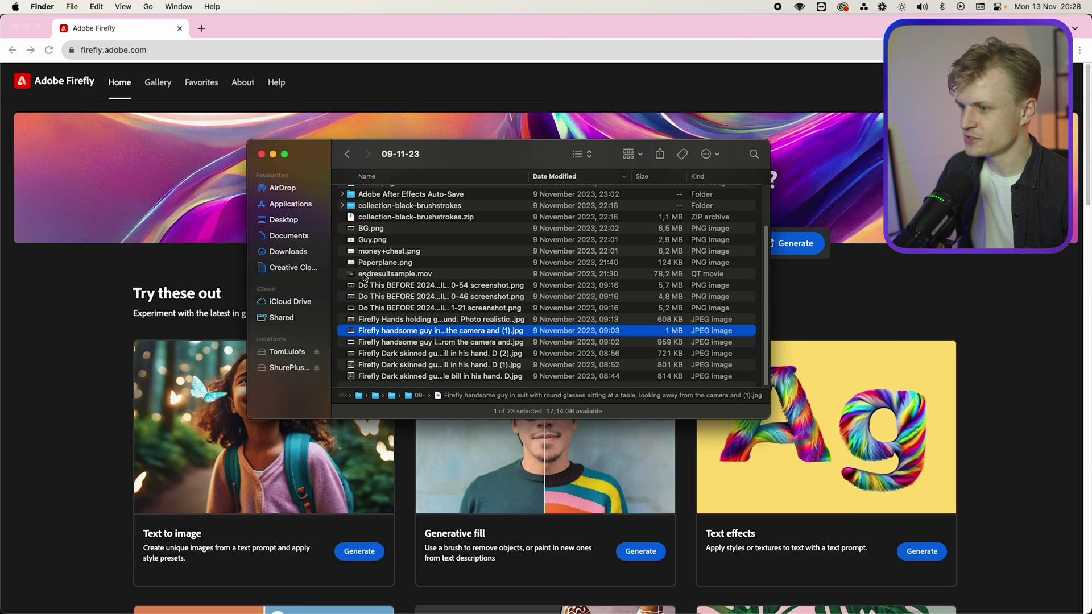
- Preview the Firefly images of the suited man at the table and the man with the money chest
{"action": "key", "text": "space"}
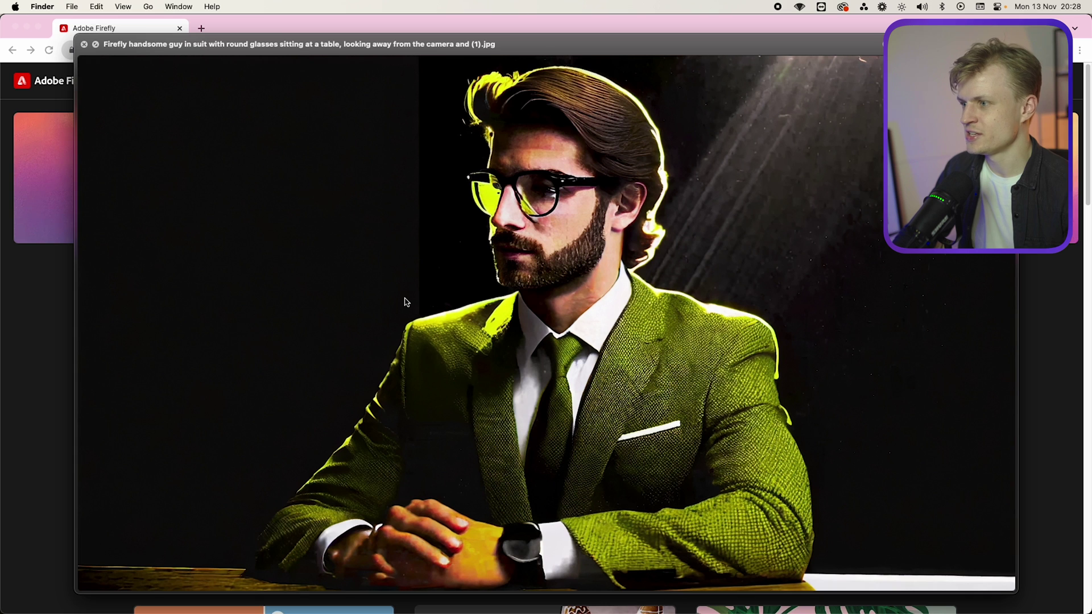
{"action": "key", "text": "Down"}
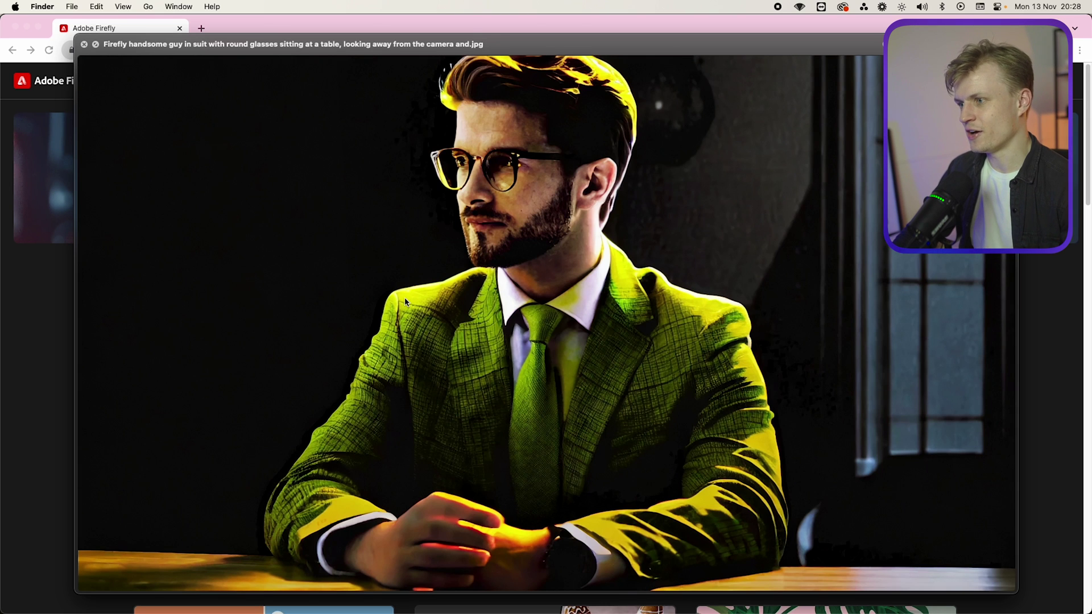
{"action": "key", "text": "Down"}
{"action": "key", "text": "Up"}
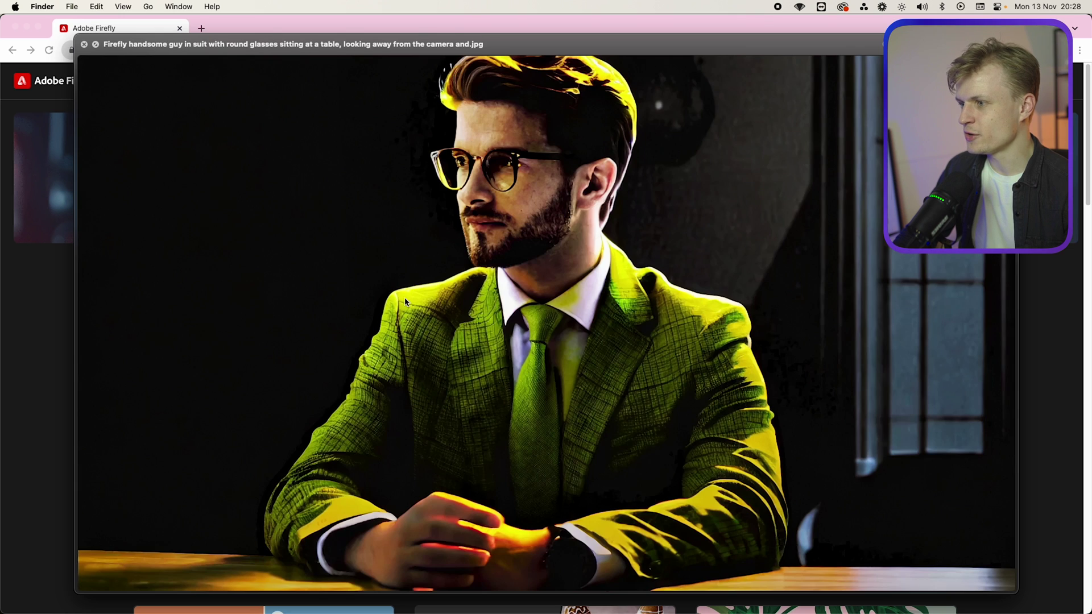
{"action": "key", "text": "Down"}
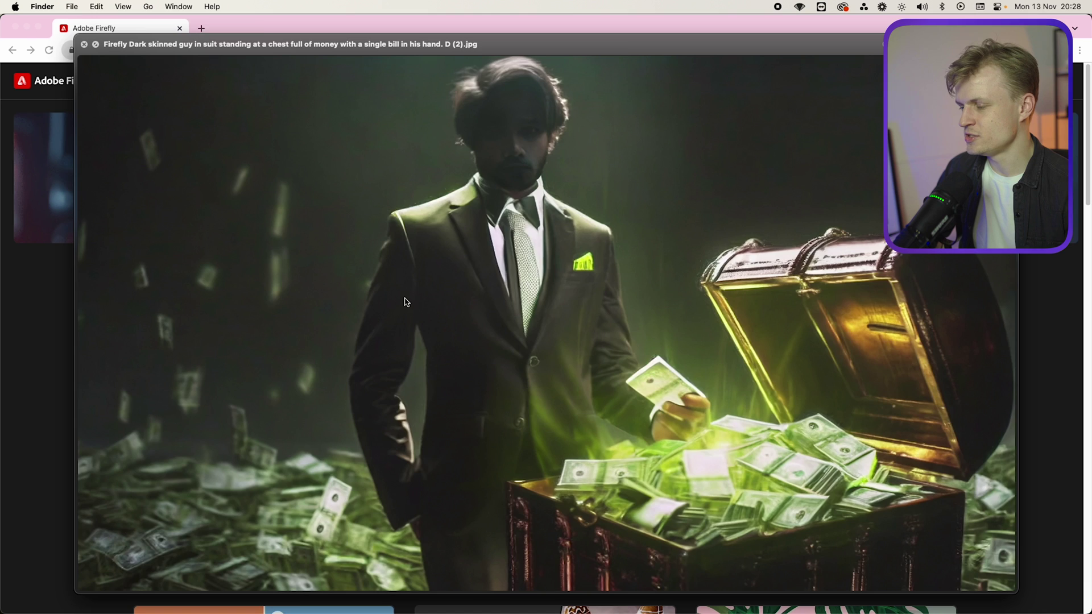
{"action": "key", "text": "Down"}
{"action": "key", "text": "Down"}
{"action": "key", "text": "Up"}
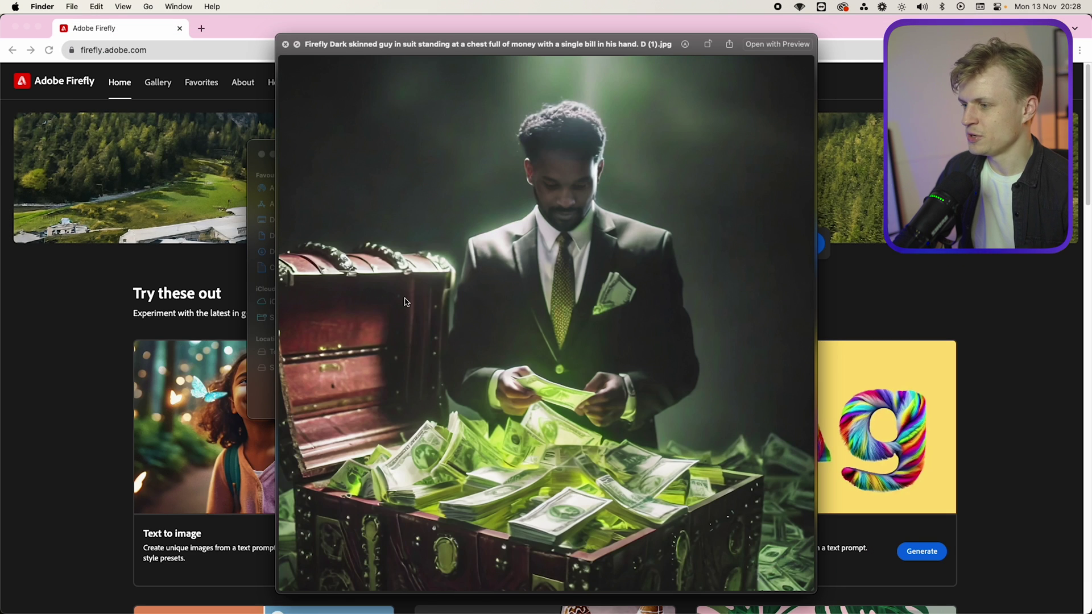
- Open the "Firefly Dark skinned guy in suit standing at a chest full of money with a single bill in his hand. D.jpg" image in Adobe Photoshop 2024
{"action": "key", "text": "Down"}
{"action": "key", "text": "Down"}
{"action": "key", "text": "Up"}
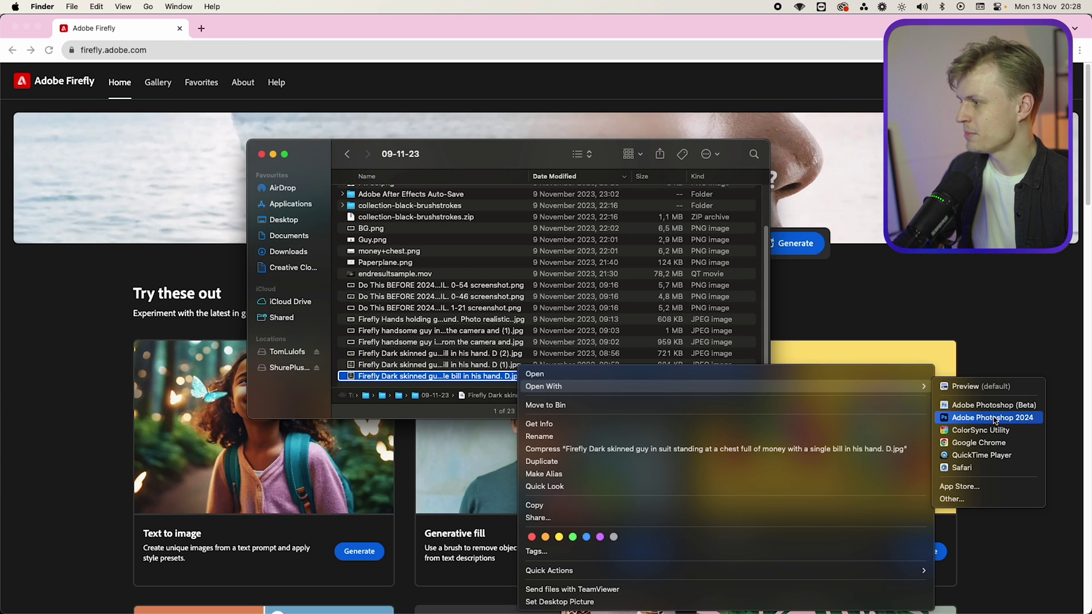
{"action": "left_click", "coordinate": [995, 418]}
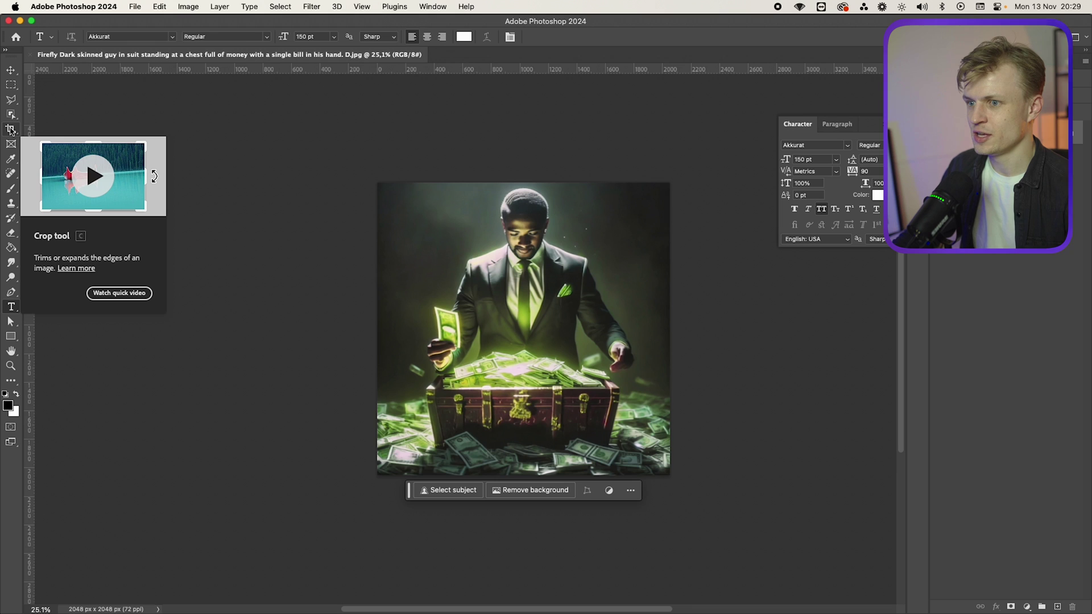
- Enlarge the canvas around the image to a 16:9 frame of about 4506 x 2535 px and fill it with Generative Expand
{"action": "left_click", "coordinate": [10, 130]}
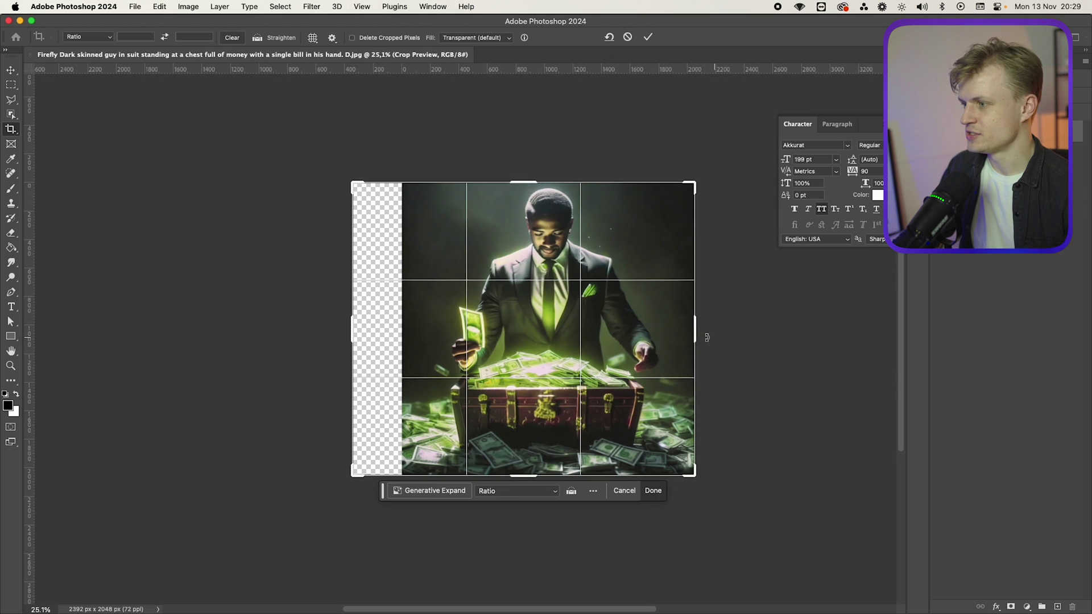
{"action": "left_click_drag", "start_coordinate": [697, 330], "coordinate": [755, 334]}
{"action": "left_click", "coordinate": [537, 491]}
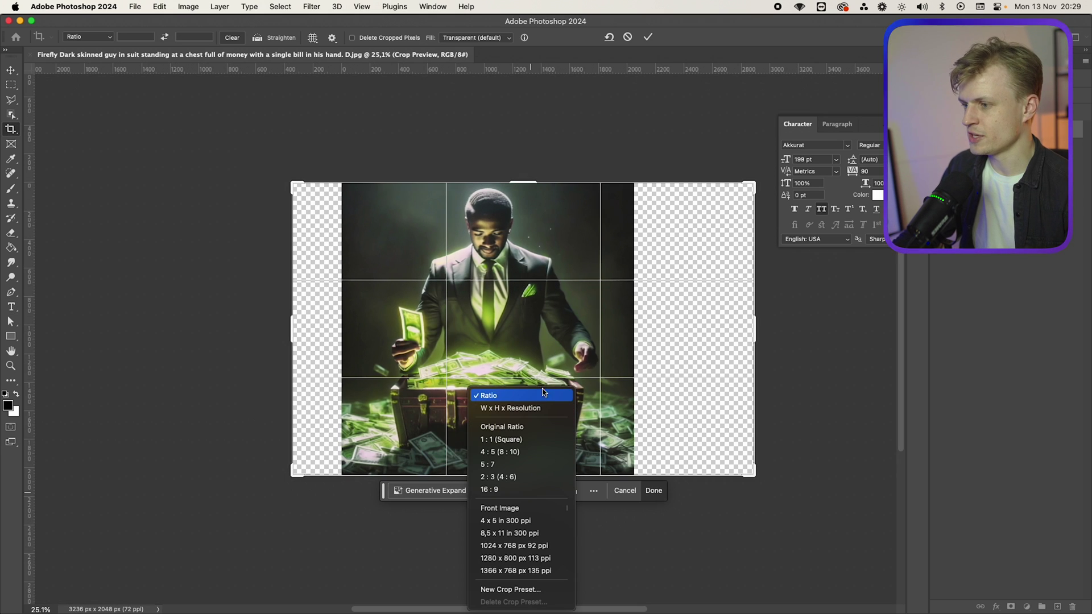
{"action": "left_click", "coordinate": [517, 493]}
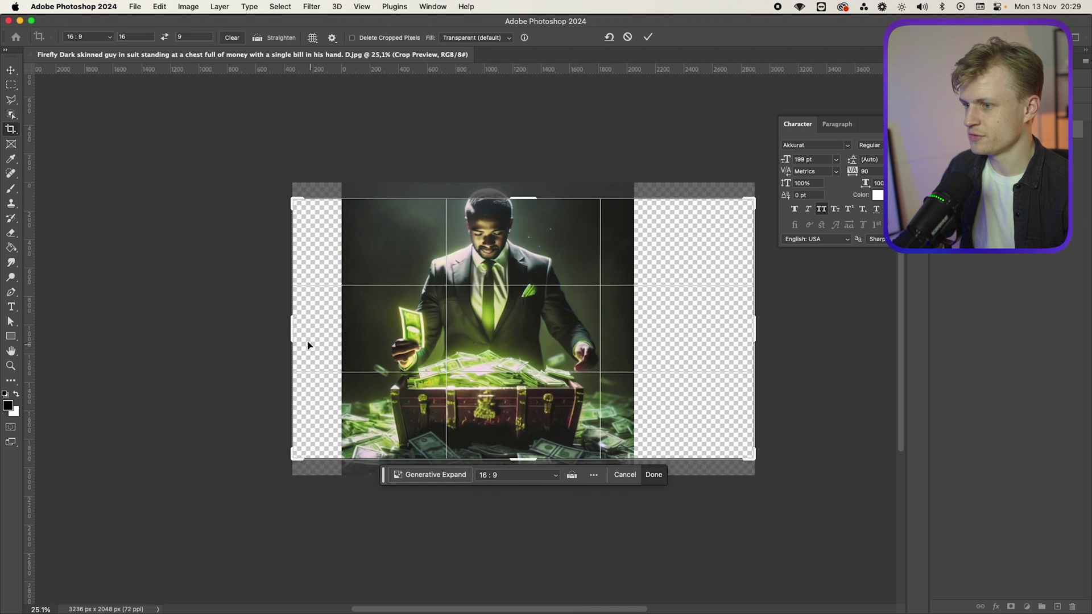
{"action": "left_click_drag", "start_coordinate": [294, 334], "coordinate": [263, 334]}
{"action": "left_click_drag", "start_coordinate": [523, 183], "coordinate": [526, 145]}
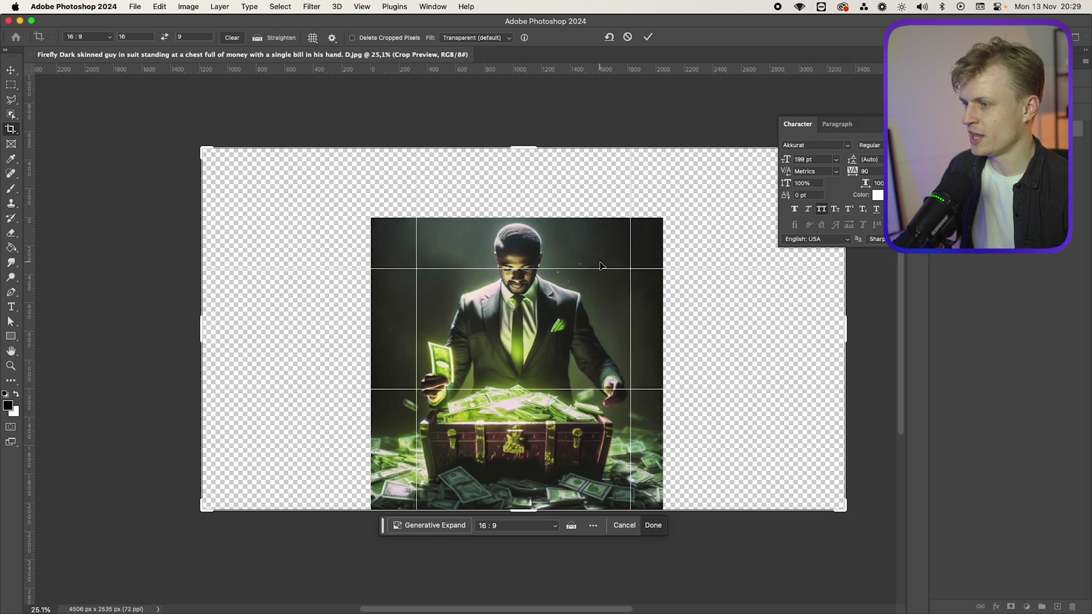
{"action": "left_click_drag", "start_coordinate": [578, 268], "coordinate": [577, 266]}
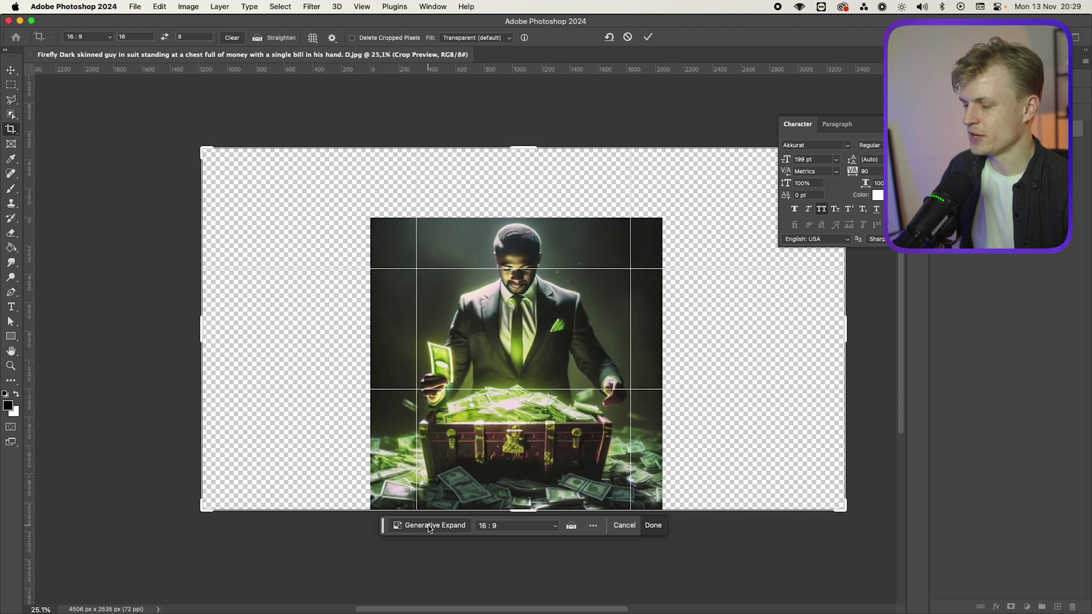
{"action": "left_click", "coordinate": [429, 527]}
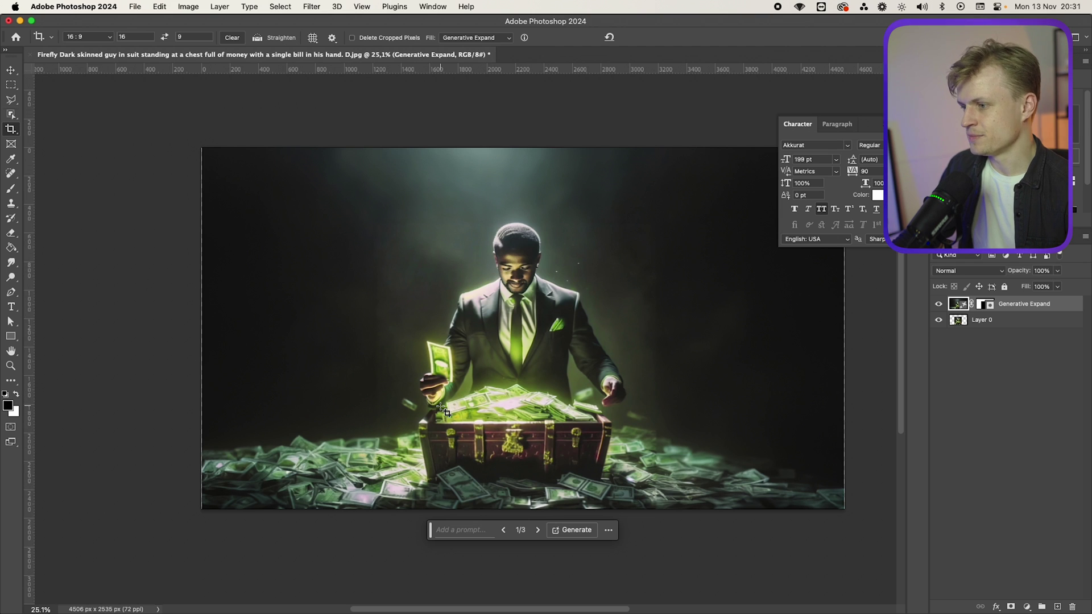
- Combine Layer 0 and the Generative Expand layer into one smart object and rasterize it
{"action": "left_click", "coordinate": [12, 116]}
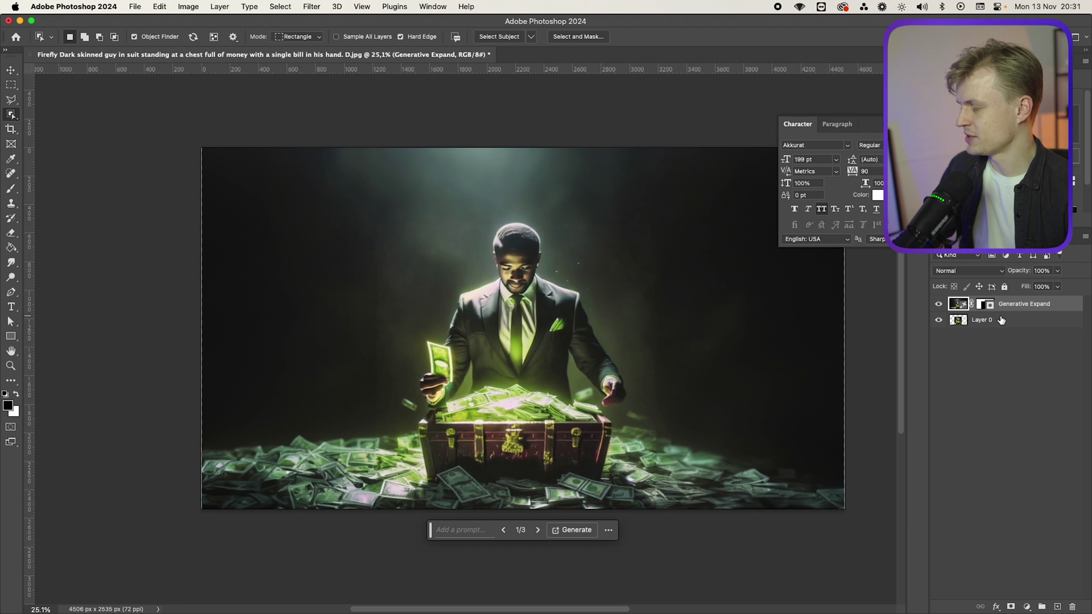
{"action": "left_click", "coordinate": [995, 322]}
{"action": "left_click", "coordinate": [1027, 308], "text": "shift"}
{"action": "right_click", "coordinate": [1027, 308]}
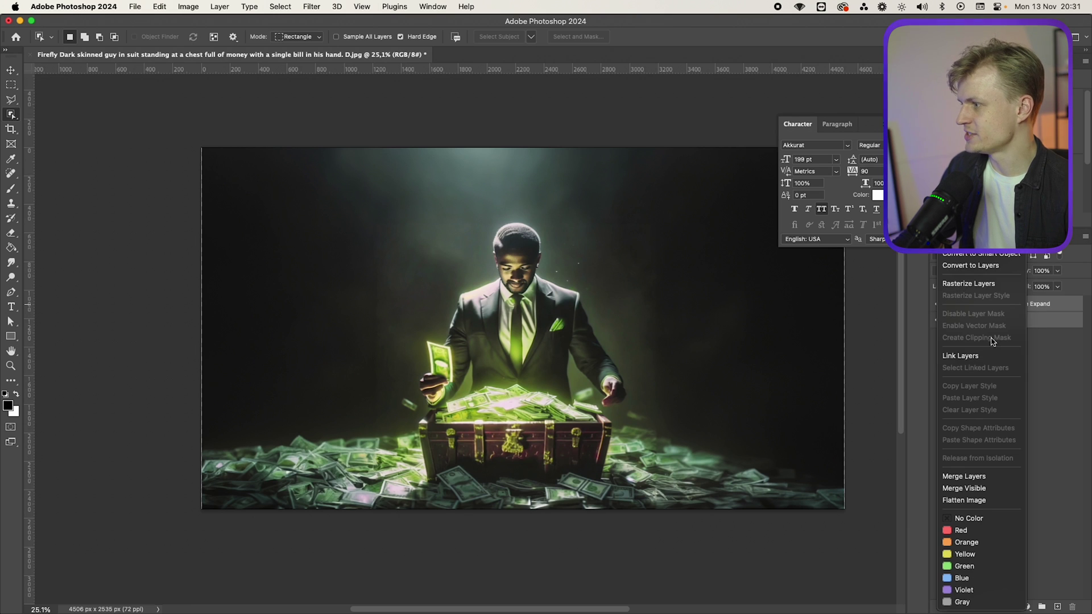
{"action": "left_click", "coordinate": [989, 285]}
{"action": "left_click", "coordinate": [1003, 306]}
{"action": "right_click", "coordinate": [1003, 306]}
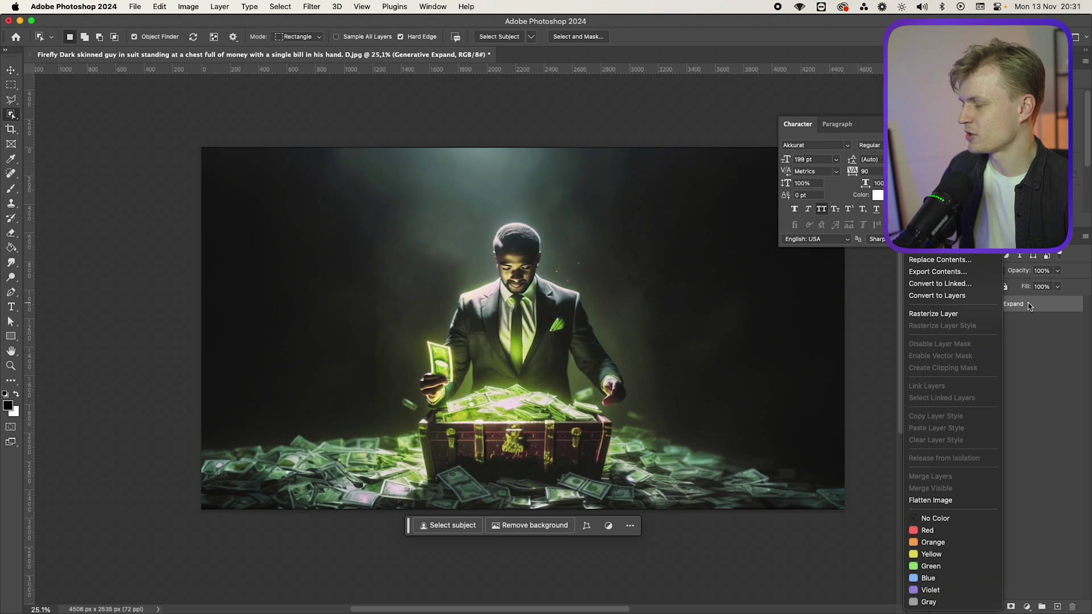
{"action": "left_click", "coordinate": [960, 315]}
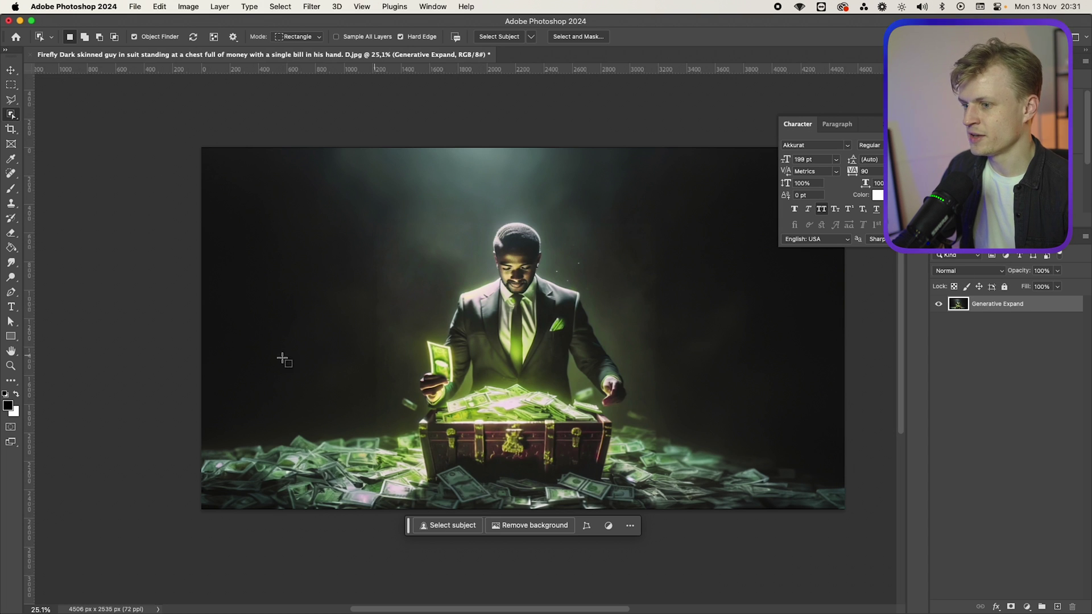
- Select the chest together with its pile of money using the Object Selection tool and turn the selection into a layer mask
{"action": "left_click", "coordinate": [474, 416]}
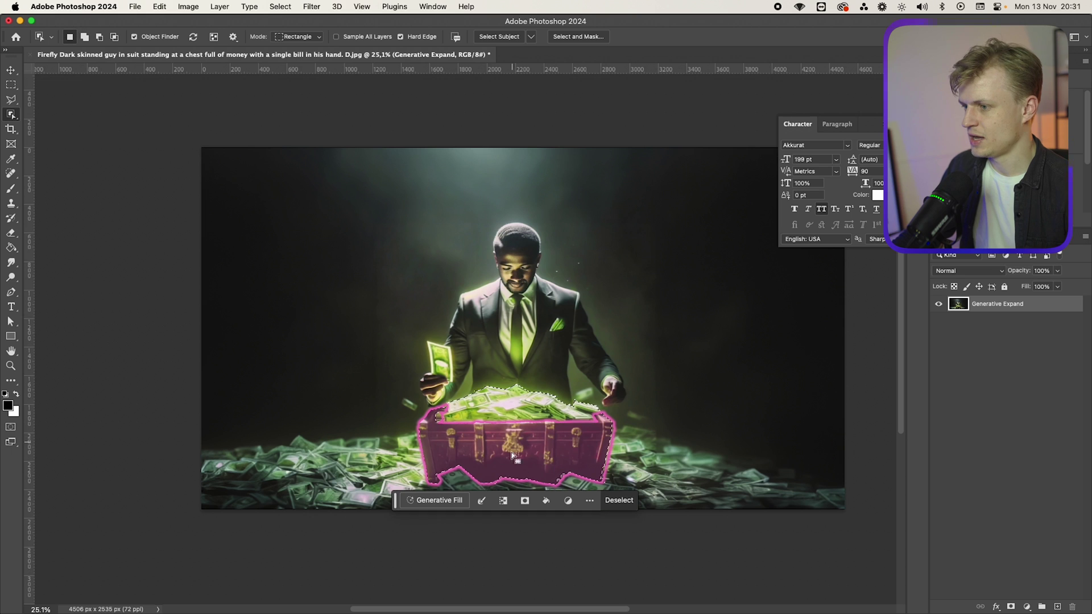
{"action": "left_click", "coordinate": [547, 450], "text": "shift"}
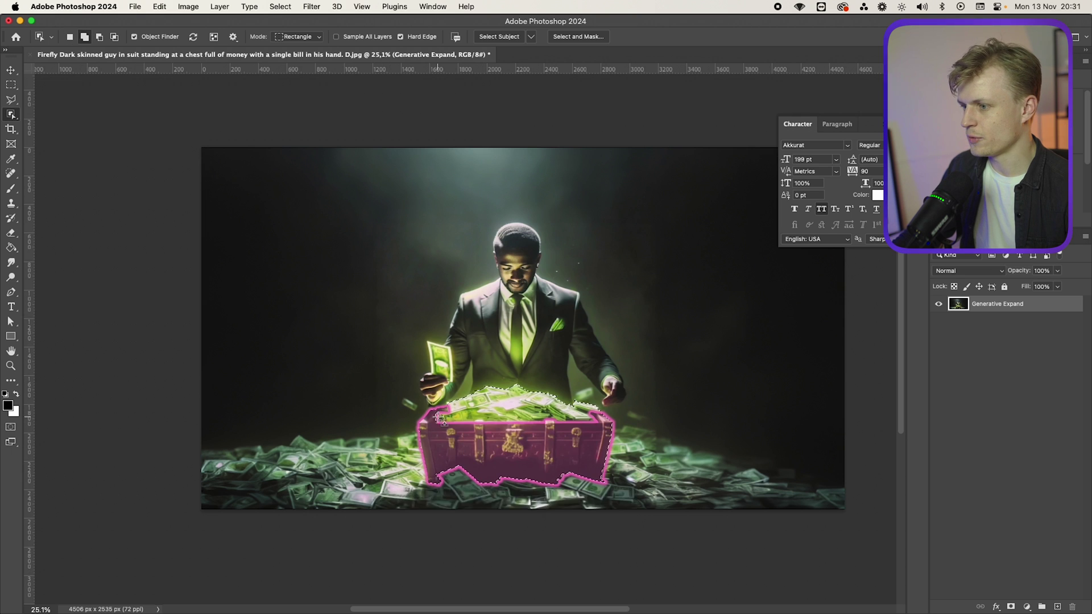
{"action": "left_click", "coordinate": [548, 454], "text": "shift"}
{"action": "left_click", "coordinate": [1011, 607]}
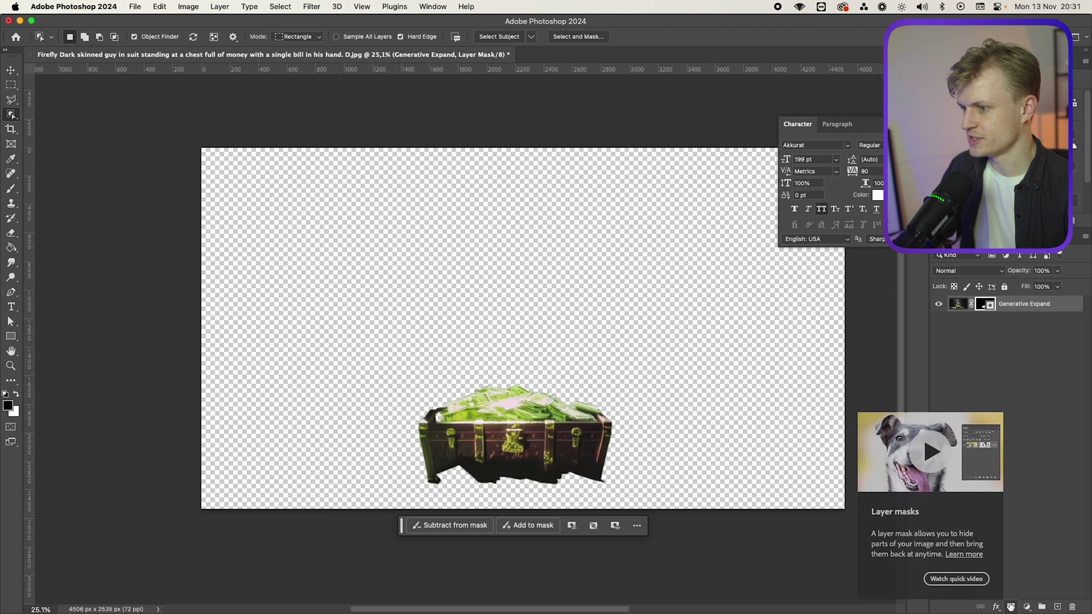
- Try to paint in the missing money at the chest's left inner corner on the layer mask with a soft brush
{"action": "scroll", "coordinate": [524, 496], "scroll_direction": "up", "scroll_amount": 5}
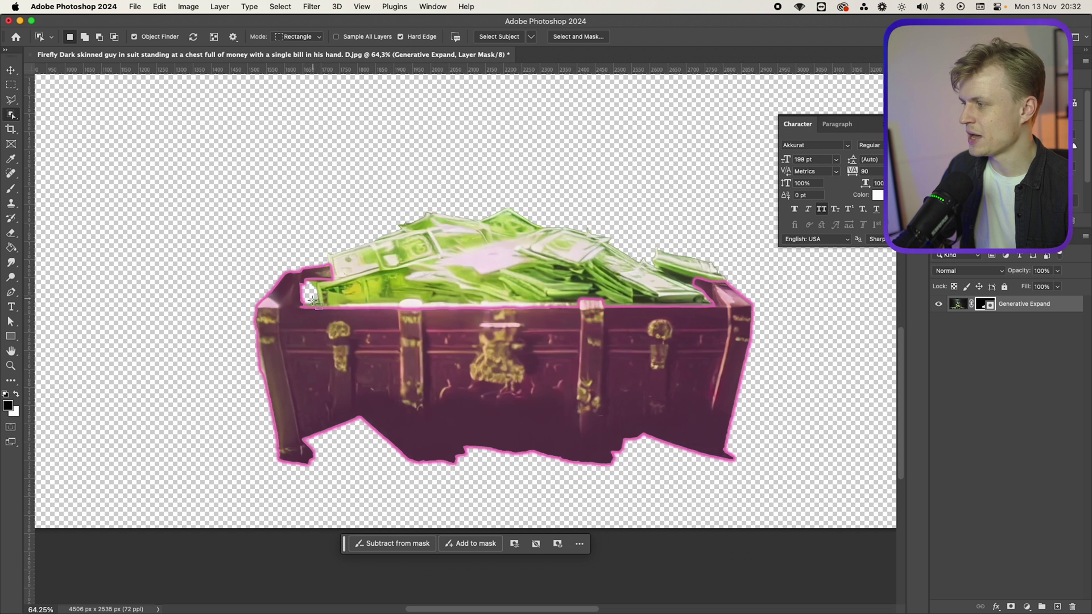
{"action": "key", "text": "b"}
{"action": "key", "text": "bracketleft"}
{"action": "key", "text": "bracketleft"}
{"action": "key", "text": "bracketleft"}
{"action": "mouse_move", "coordinate": [345, 278]}
{"action": "left_mouse_down"}
{"action": "mouse_move", "coordinate": [338, 335]}
{"action": "mouse_move", "coordinate": [309, 326]}
{"action": "left_mouse_up"}
{"action": "key", "text": "super+z"}
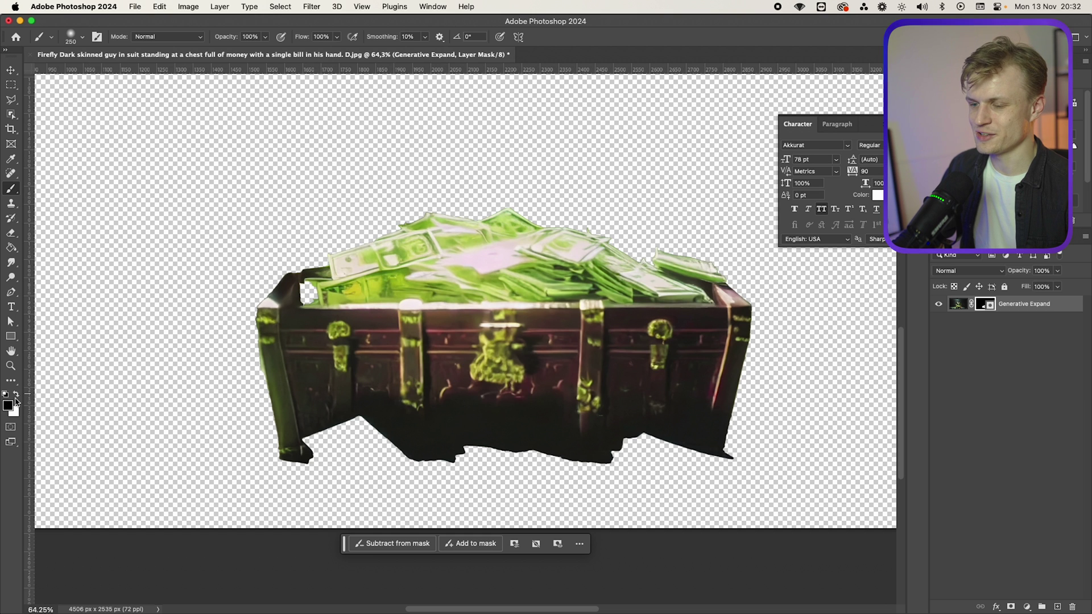
{"action": "mouse_move", "coordinate": [285, 337]}
{"action": "left_mouse_down"}
{"action": "mouse_move", "coordinate": [273, 316]}
{"action": "mouse_move", "coordinate": [317, 302]}
{"action": "left_mouse_up"}
{"action": "key", "text": "super+z"}
- Increase the brush hardness and paint white on the layer mask over the gap at the chest's left inner corner
{"action": "right_click", "coordinate": [423, 300]}
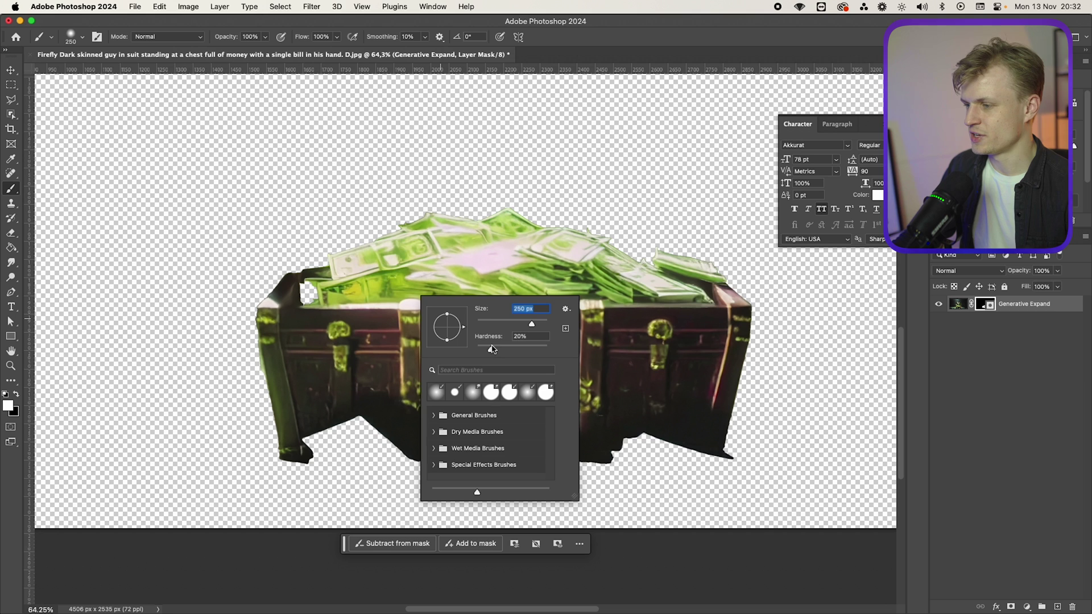
{"action": "left_click_drag", "start_coordinate": [539, 350], "coordinate": [540, 350]}
{"action": "left_click", "coordinate": [678, 40]}
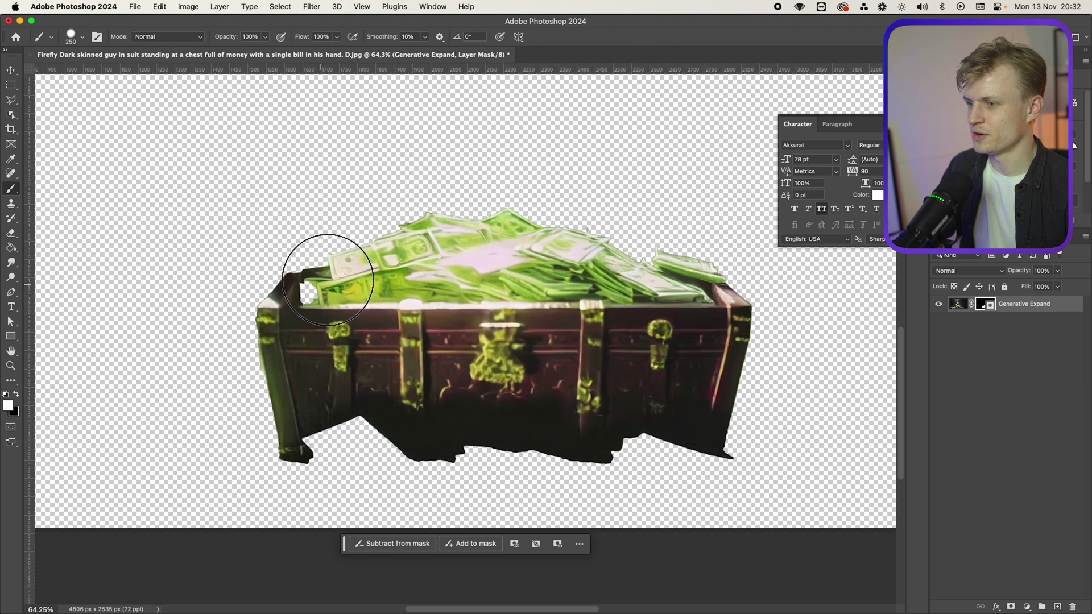
{"action": "left_click_drag", "start_coordinate": [325, 318], "coordinate": [319, 319]}
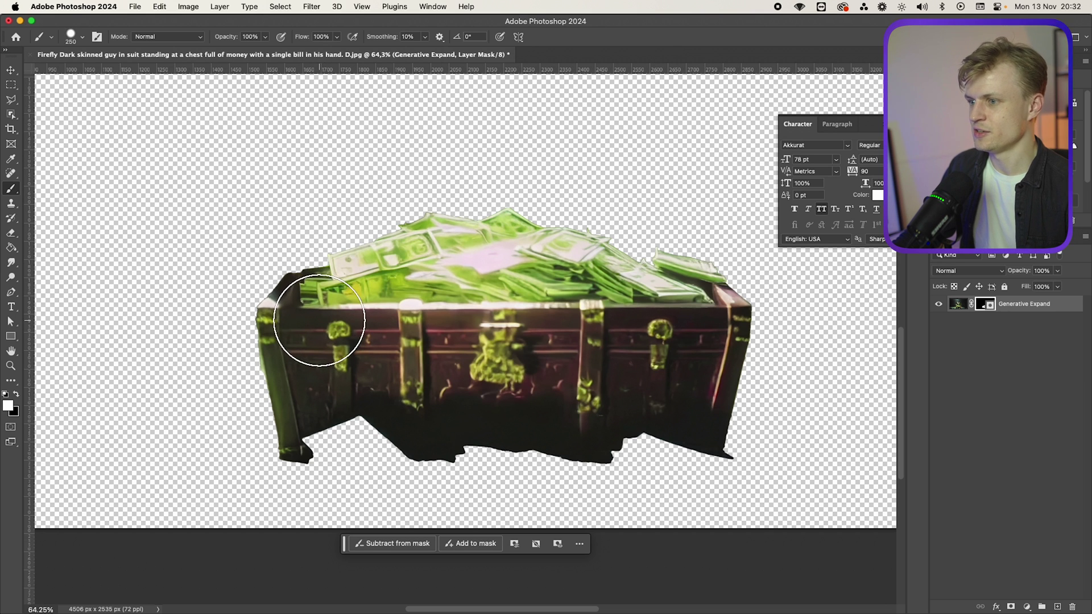
{"action": "left_click", "coordinate": [958, 304]}
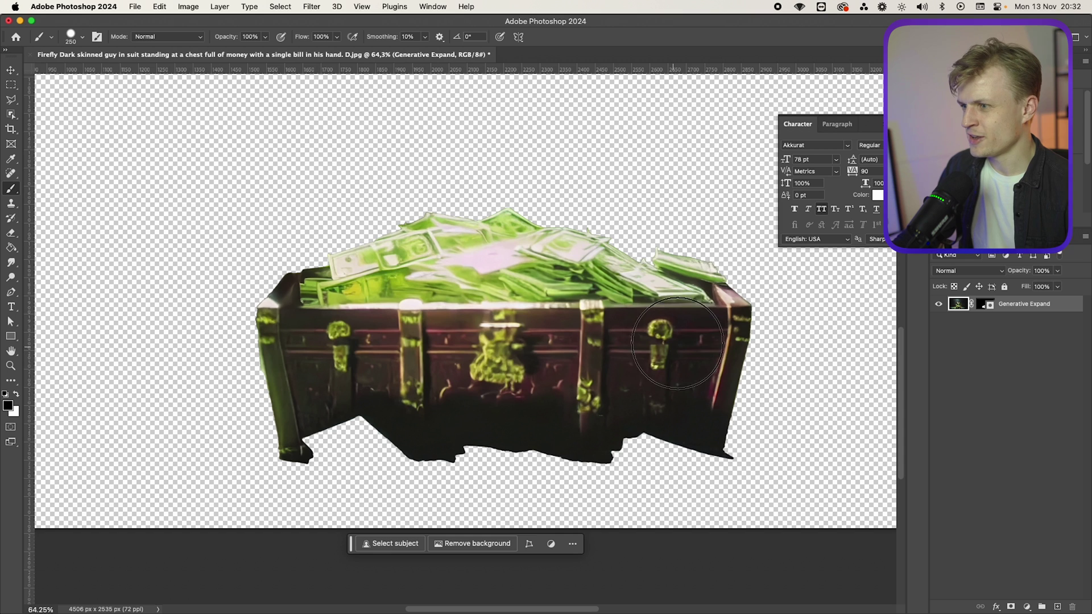
{"action": "scroll", "coordinate": [414, 277], "scroll_direction": "down", "scroll_amount": 6}
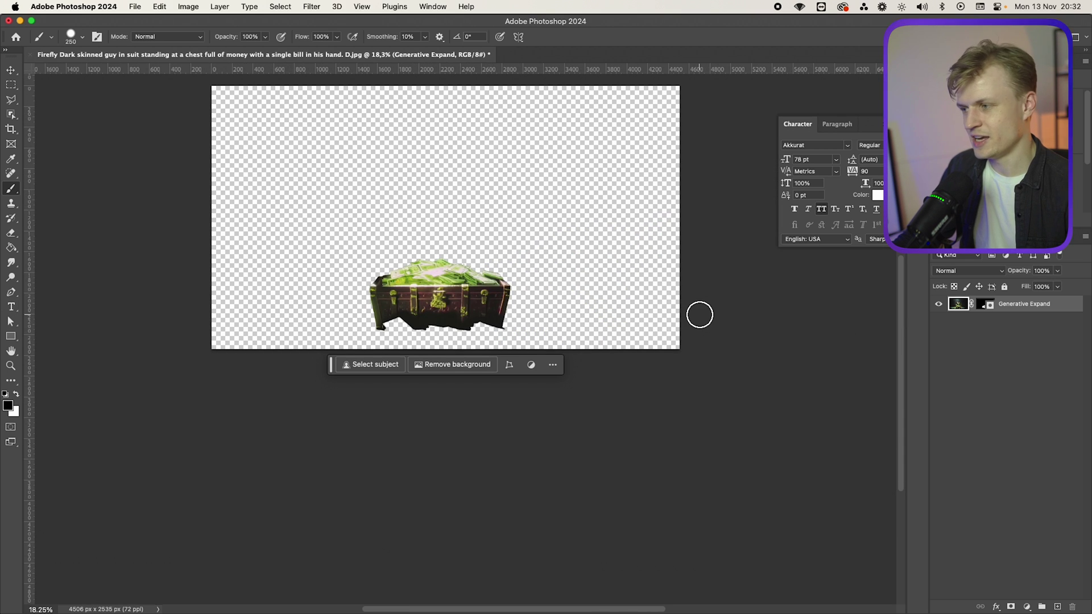
{"action": "left_click_drag", "start_coordinate": [446, 328], "coordinate": [492, 329]}
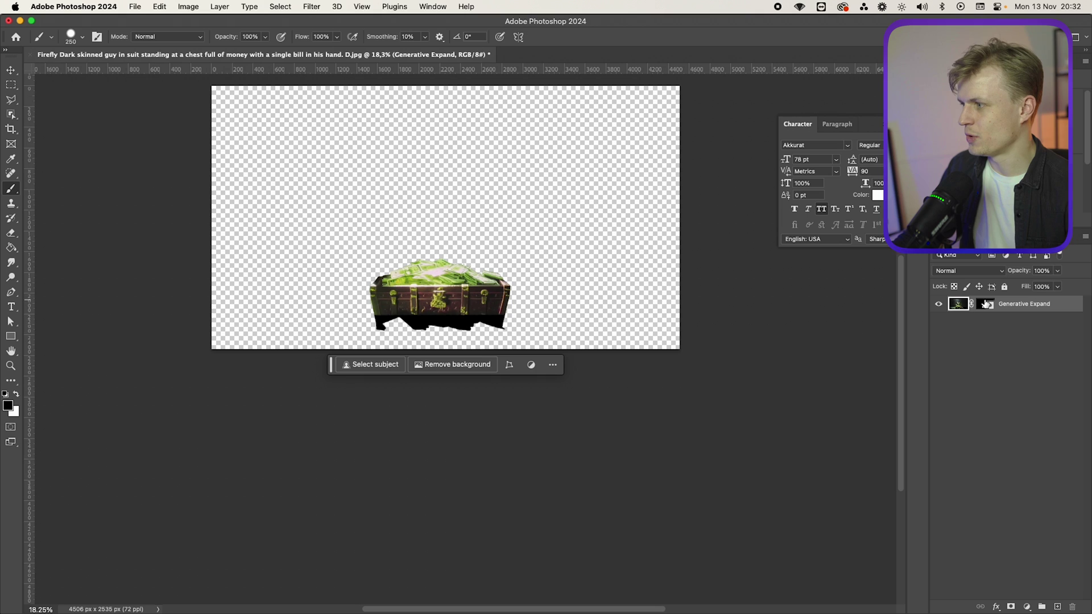
- Paint white on the layer mask to reveal the money-covered floor across the full width of the image around the chest
{"action": "left_click", "coordinate": [986, 304]}
{"action": "key", "text": "x"}
{"action": "mouse_move", "coordinate": [688, 313]}
{"action": "left_mouse_down"}
{"action": "mouse_move", "coordinate": [200, 329]}
{"action": "mouse_move", "coordinate": [683, 339]}
{"action": "mouse_move", "coordinate": [382, 347]}
{"action": "mouse_move", "coordinate": [131, 342]}
{"action": "mouse_move", "coordinate": [115, 332]}
{"action": "mouse_move", "coordinate": [691, 295]}
{"action": "left_mouse_up"}
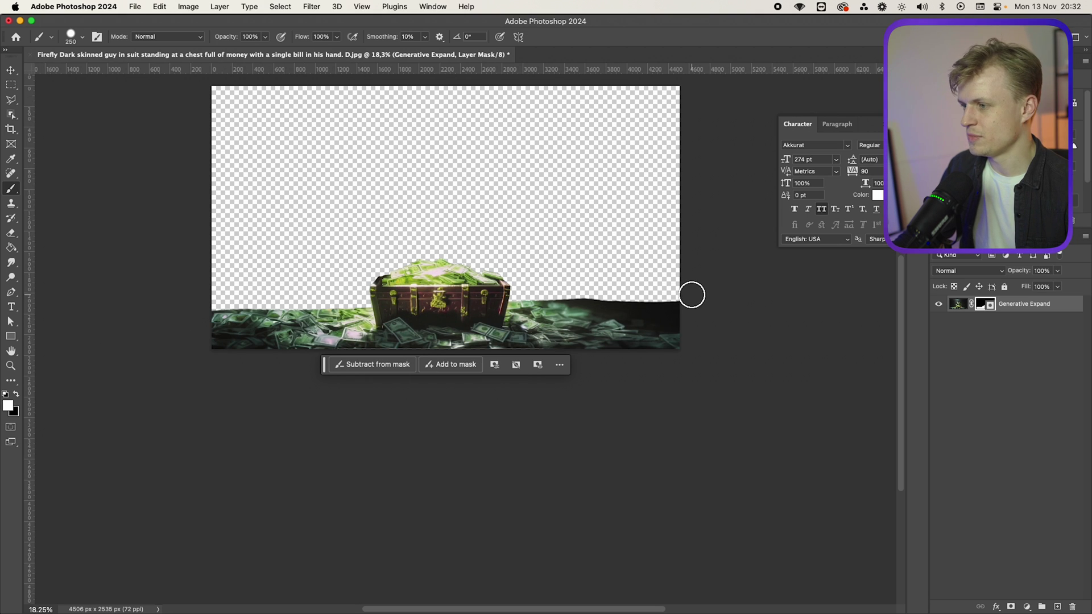
{"action": "mouse_move", "coordinate": [305, 322]}
{"action": "left_mouse_down"}
{"action": "mouse_move", "coordinate": [211, 321]}
{"action": "mouse_move", "coordinate": [365, 319]}
{"action": "mouse_move", "coordinate": [384, 307]}
{"action": "mouse_move", "coordinate": [220, 318]}
{"action": "left_mouse_up"}
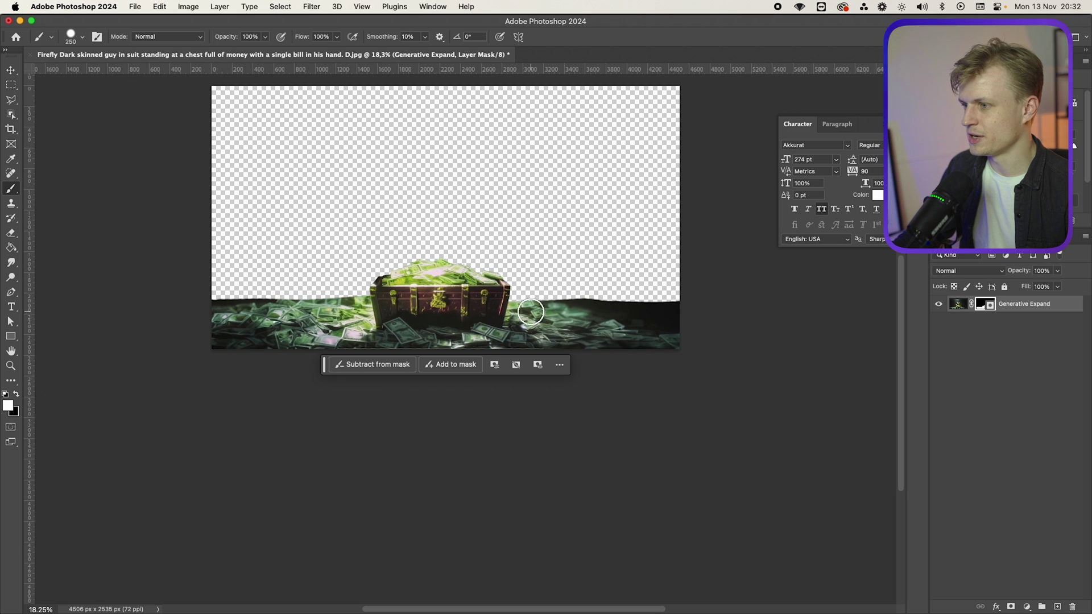
- Rename the Generative Expand layer to "Front layer"
{"action": "double_click", "coordinate": [1016, 303]}
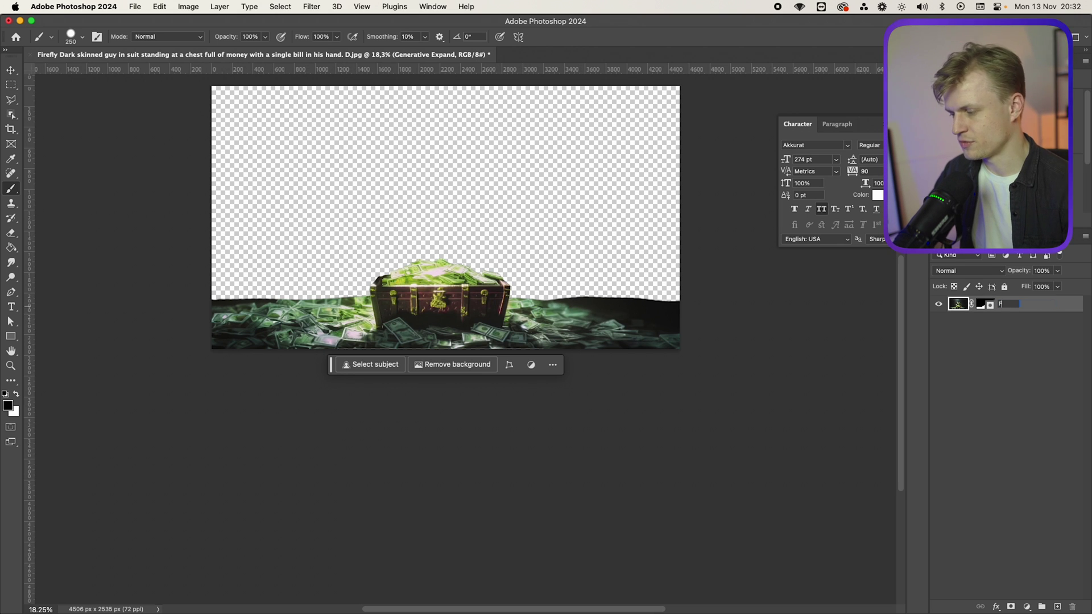
{"action": "type", "text": "Fro"}
{"action": "type", "text": "nt layer"}
{"action": "key", "text": "Return"}
- Duplicate the front layer under the name "Man" and place the copy beneath it
{"action": "right_click", "coordinate": [967, 304]}
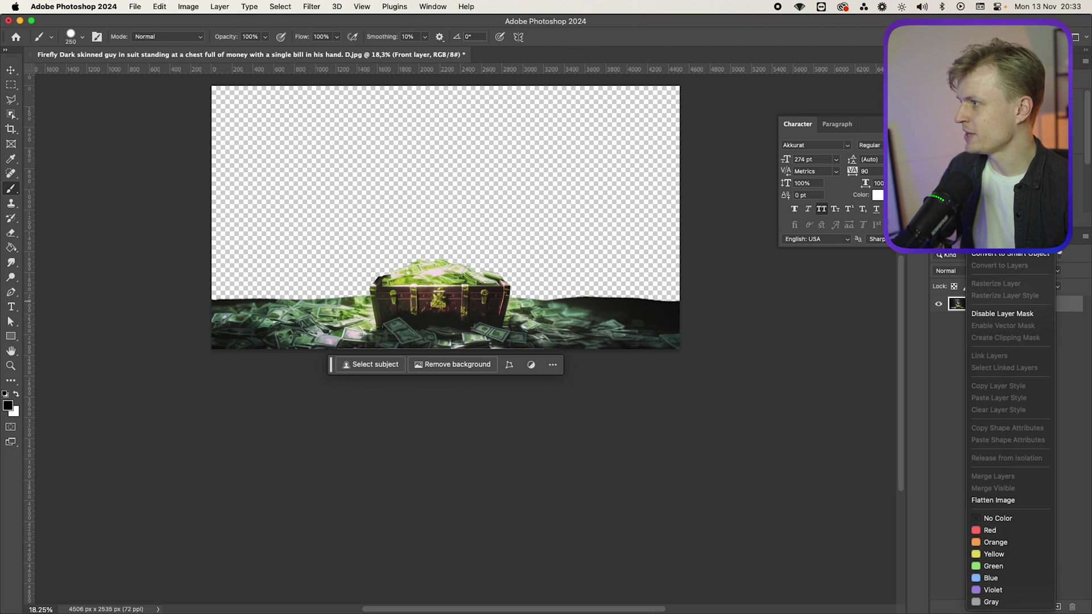
{"action": "left_click", "coordinate": [998, 135]}
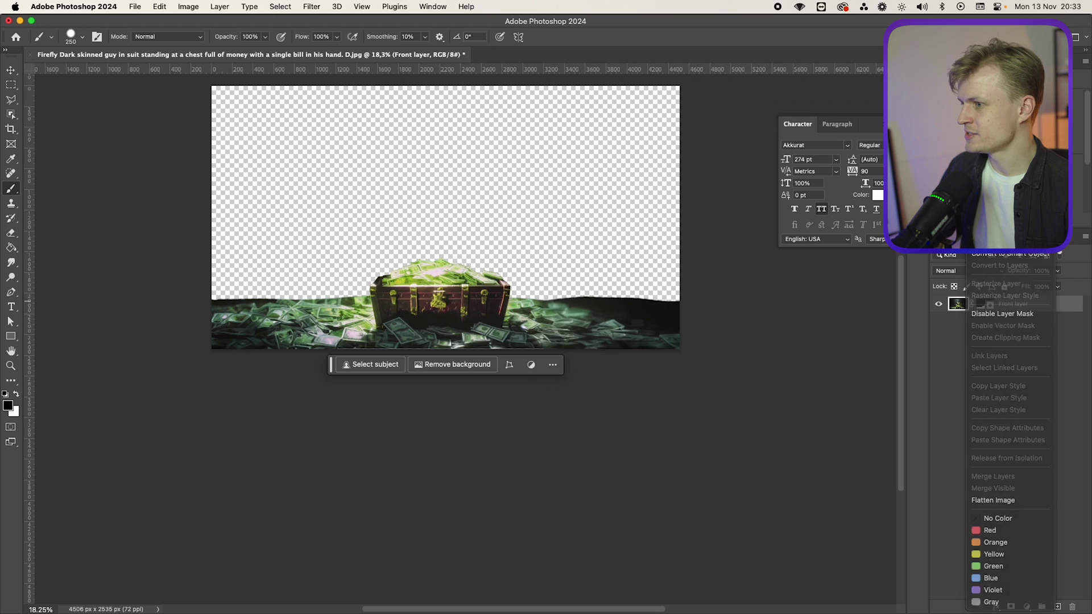
{"action": "type", "text": "Man"}
{"action": "key", "text": "Return"}
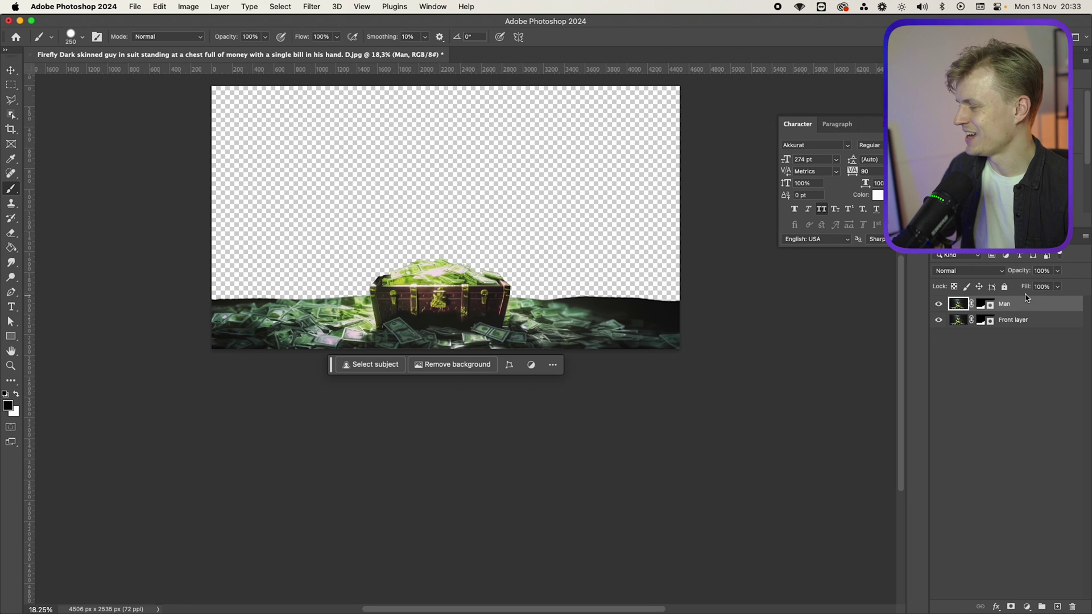
{"action": "left_click_drag", "start_coordinate": [1020, 305], "coordinate": [1013, 324]}
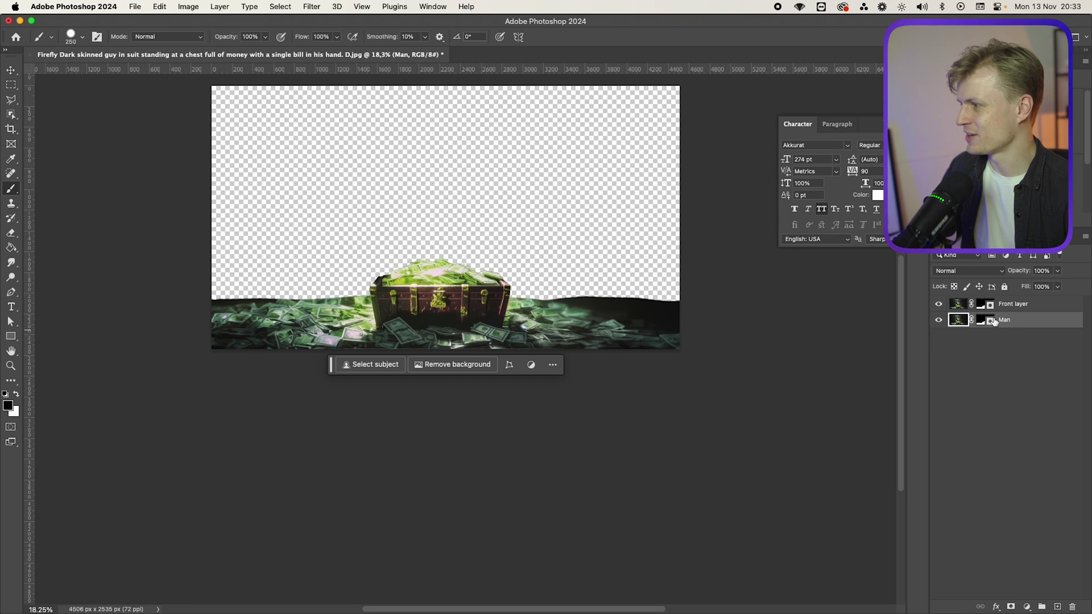
- Delete the Man layer's mask and hide the Front layer
{"action": "right_click", "coordinate": [988, 320]}
{"action": "left_click", "coordinate": [919, 340]}
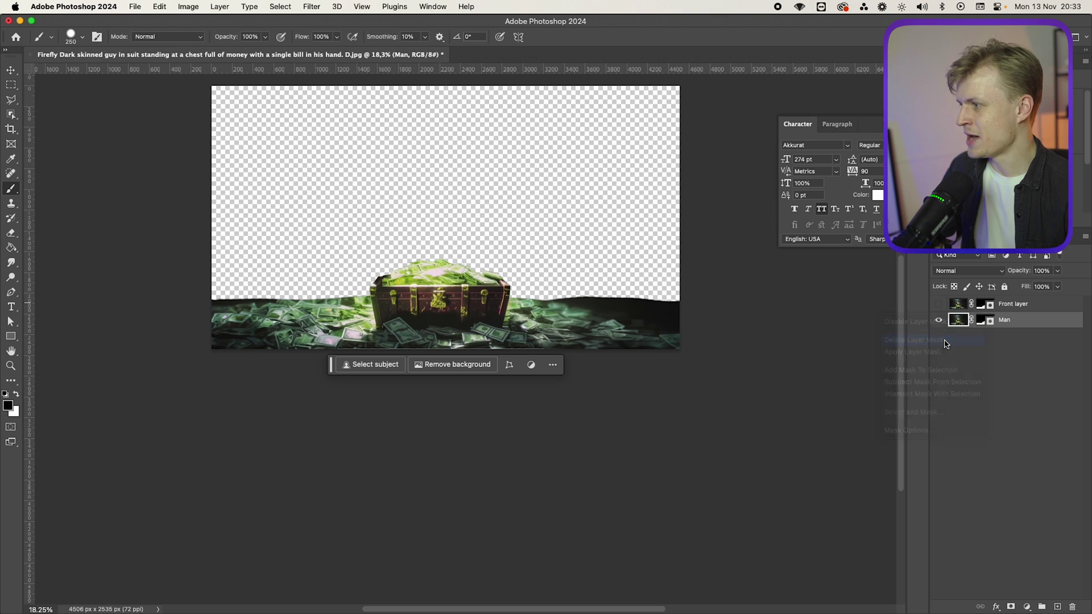
{"action": "scroll", "coordinate": [421, 187], "scroll_direction": "up", "scroll_amount": 3}
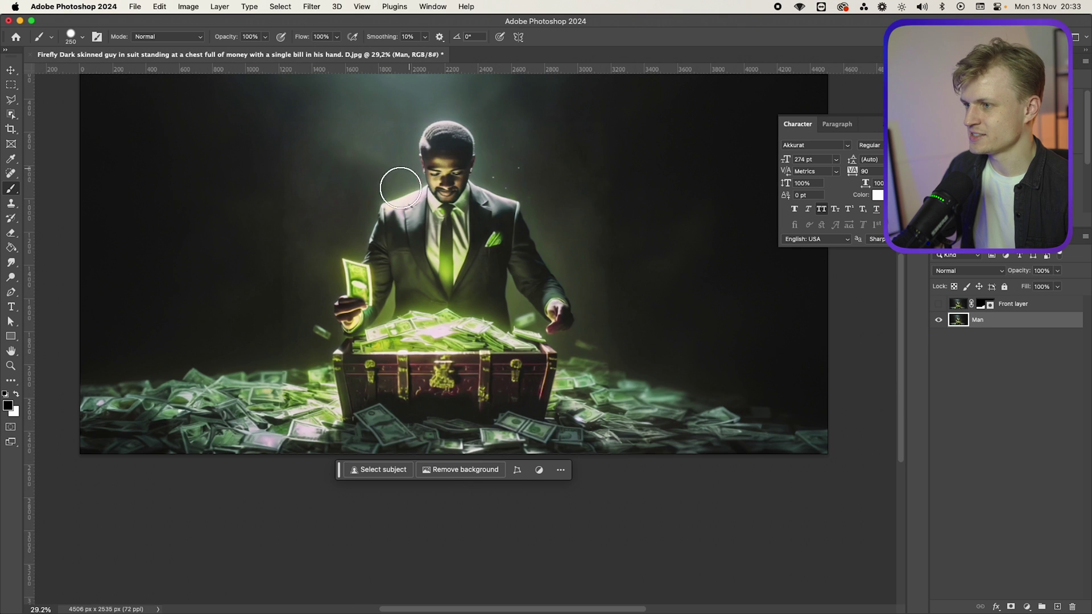
- Select the man and the bill in his hand with the Object Selection tool and mask the Man layer to that selection
{"action": "left_click", "coordinate": [10, 115]}
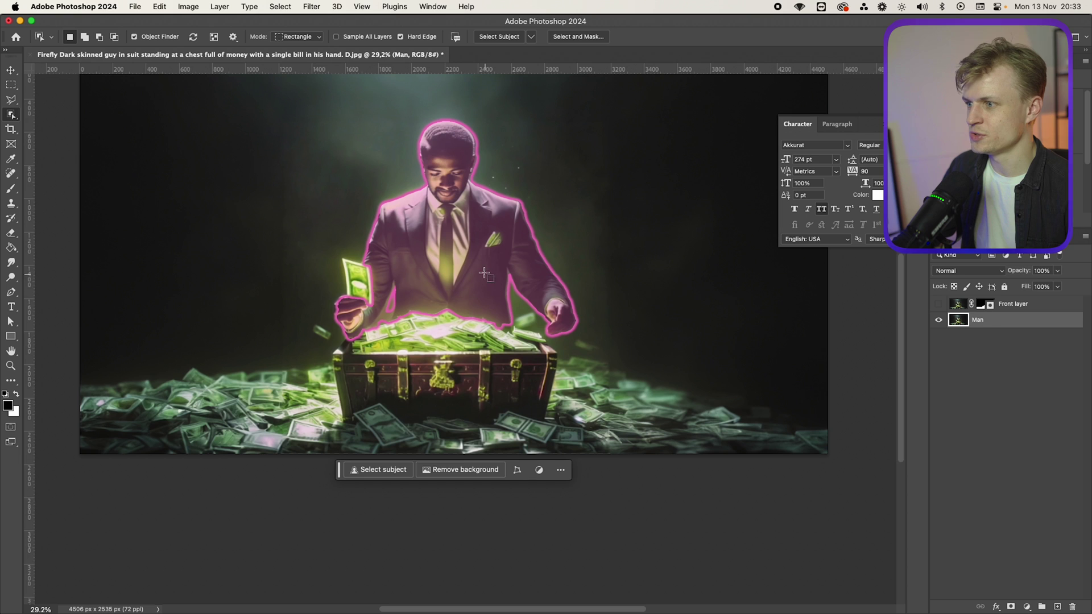
{"action": "left_click", "coordinate": [465, 267]}
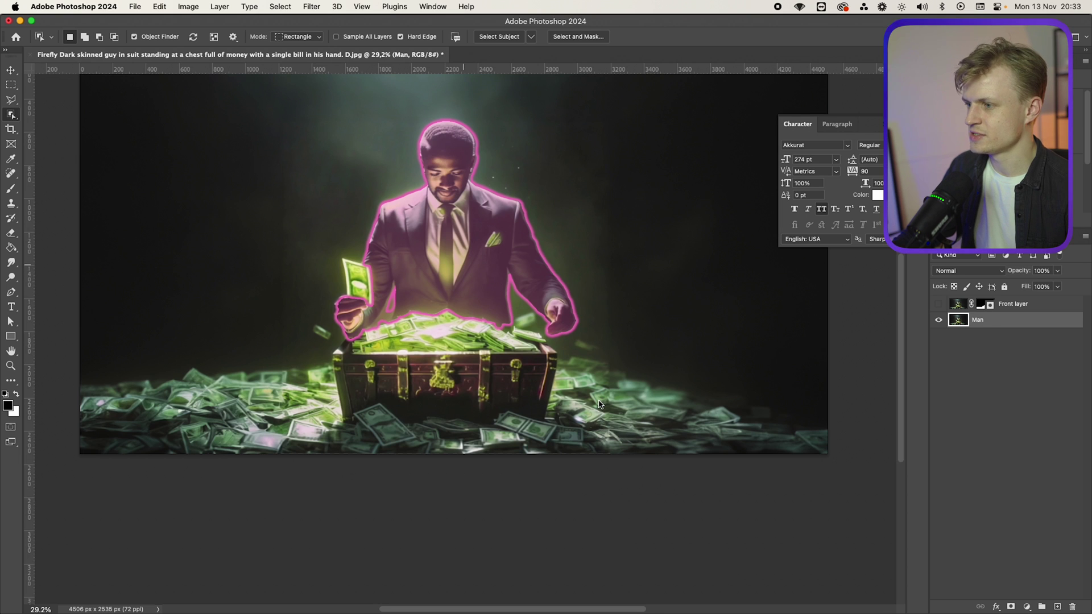
{"action": "left_click", "coordinate": [1011, 607]}
{"action": "key", "text": "super+z"}
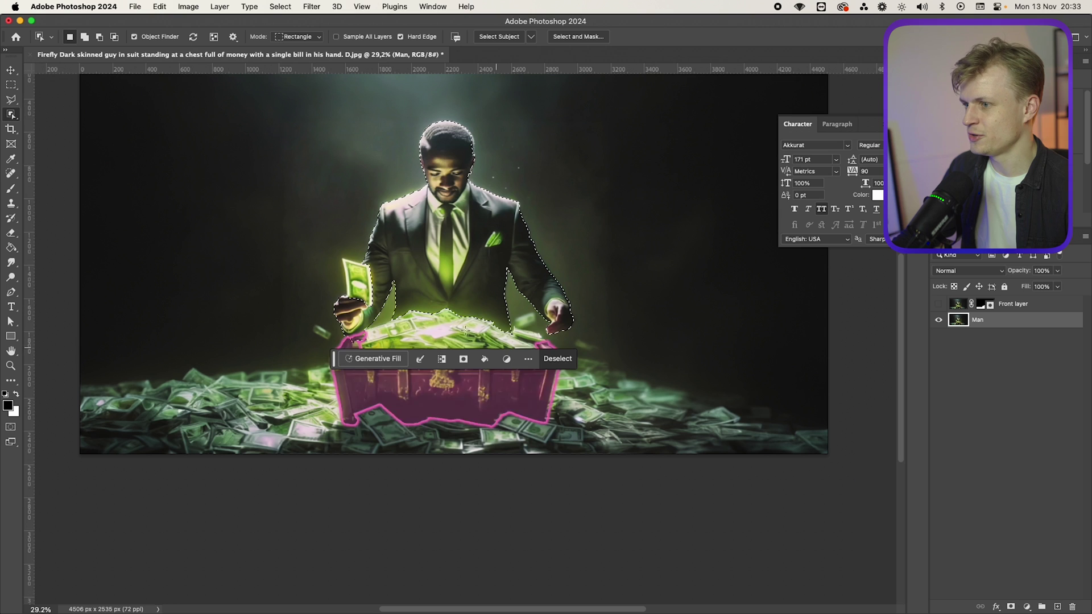
{"action": "left_click", "coordinate": [359, 278]}
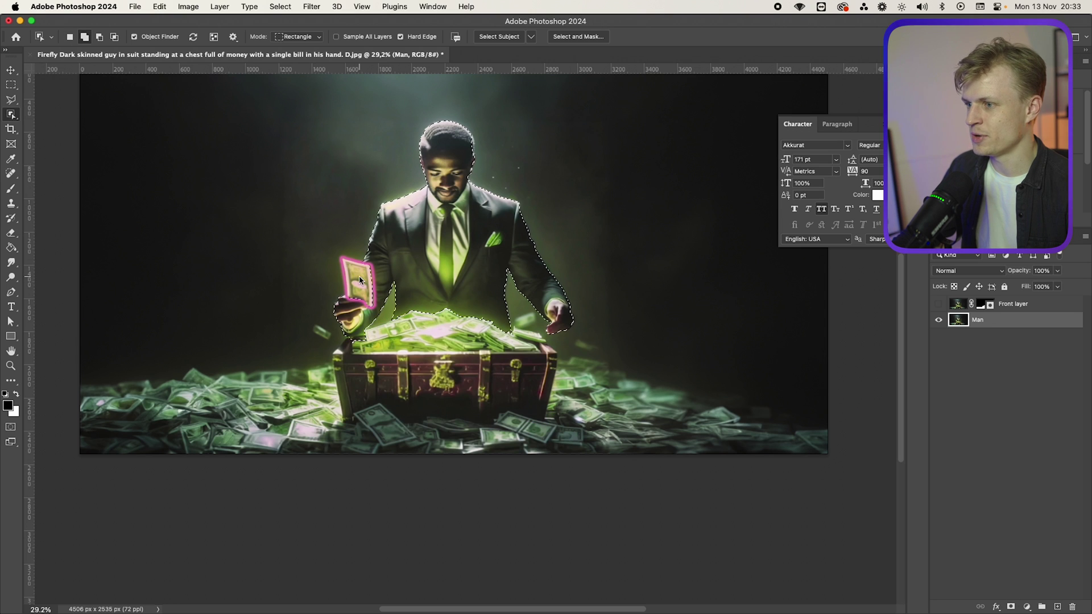
{"action": "left_click", "coordinate": [1013, 607]}
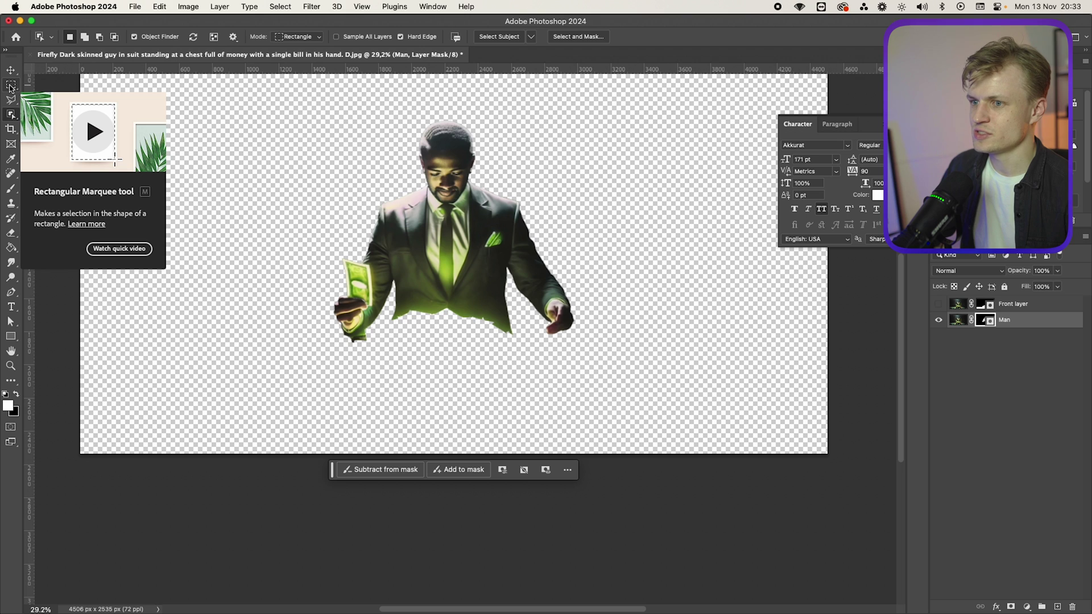
- Select a rectangle from the man's lower torso to the image's bottom edge, run Generative Fill without a prompt and browse the variations
{"action": "left_click", "coordinate": [10, 85]}
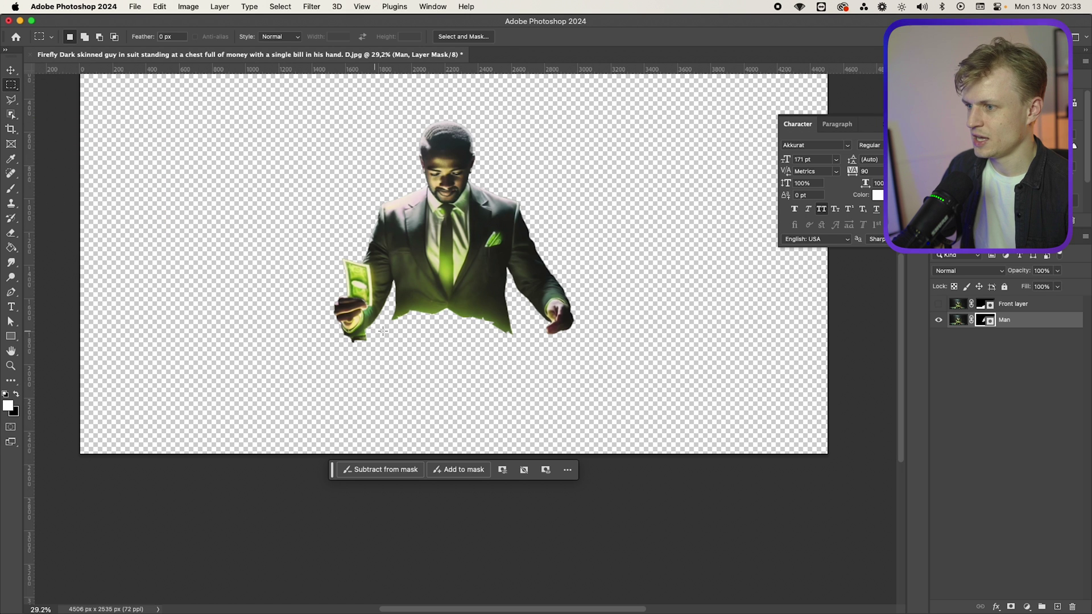
{"action": "left_click_drag", "start_coordinate": [390, 302], "coordinate": [515, 470]}
{"action": "left_click", "coordinate": [369, 467]}
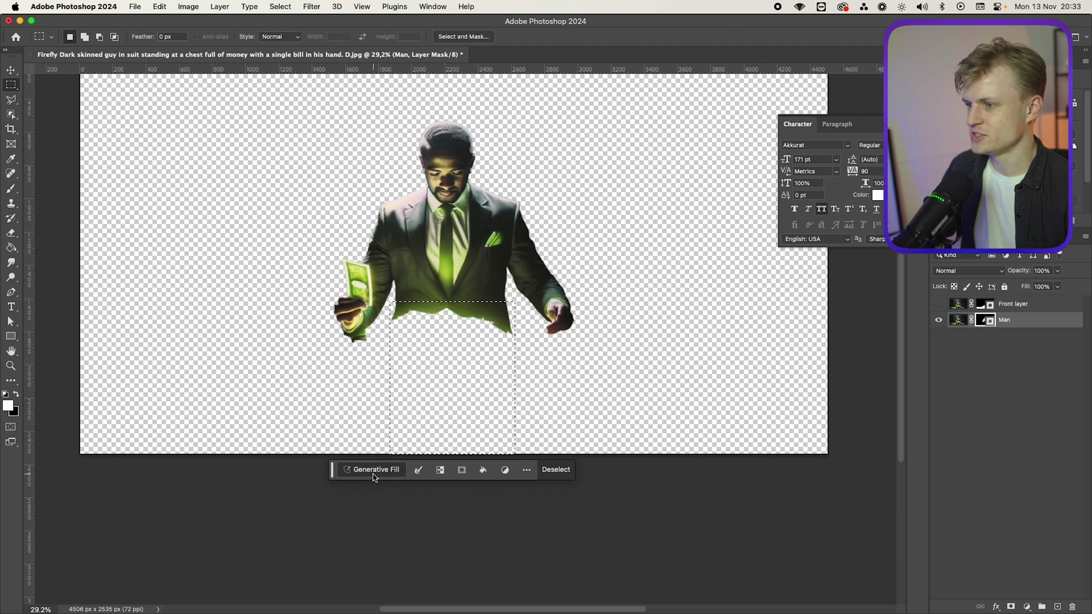
{"action": "left_click", "coordinate": [566, 470]}
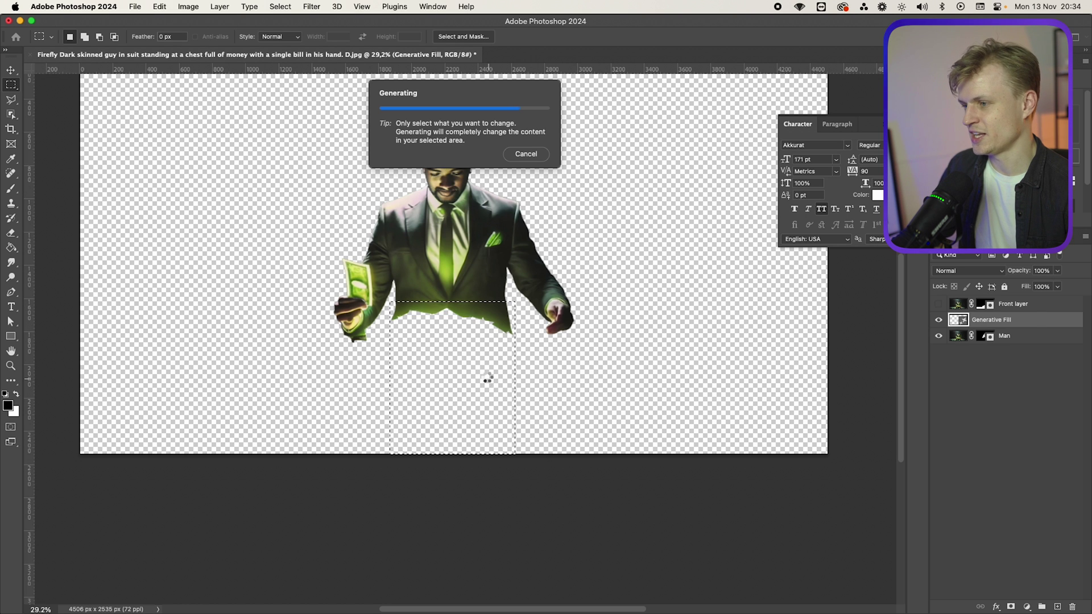
{"action": "left_click", "coordinate": [467, 476]}
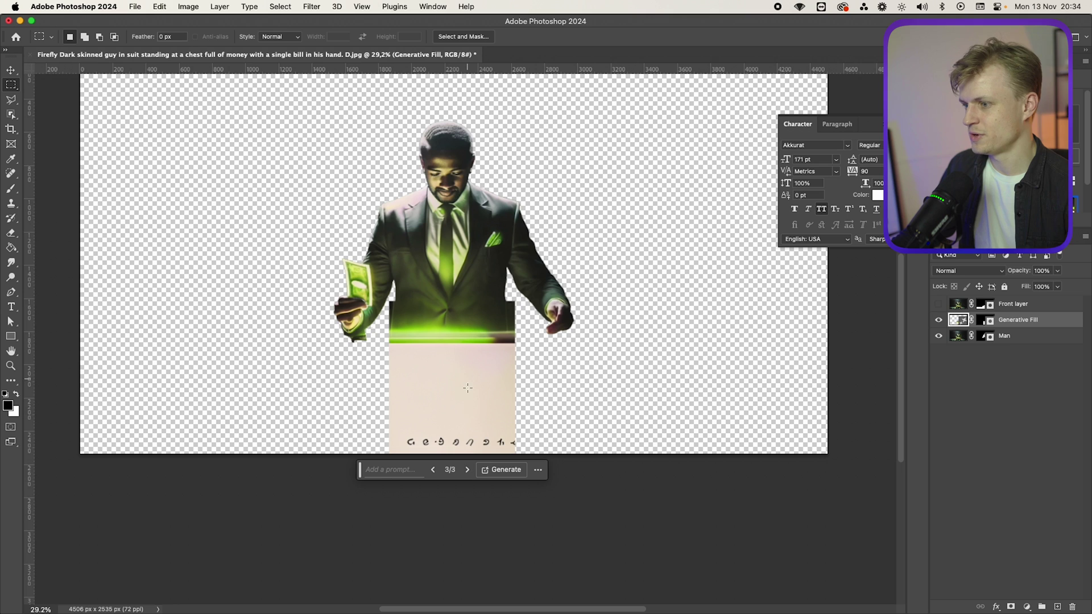
- Regenerate the fill below the man's torso from a suit prompt and compare it with the Front layer shown and hidden
{"action": "left_click", "coordinate": [401, 470]}
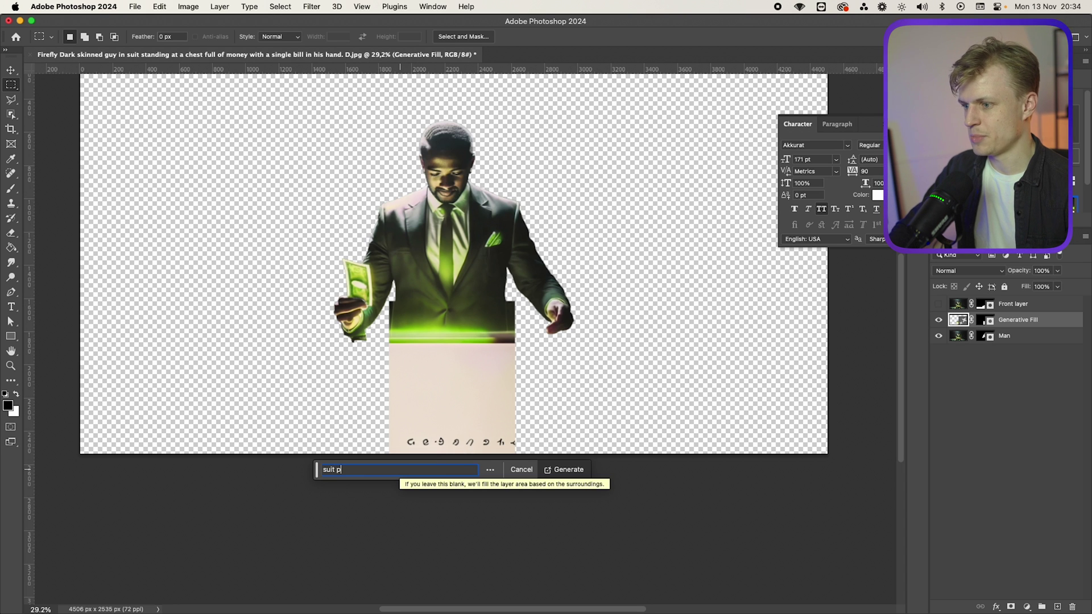
{"action": "left_click", "coordinate": [566, 470]}
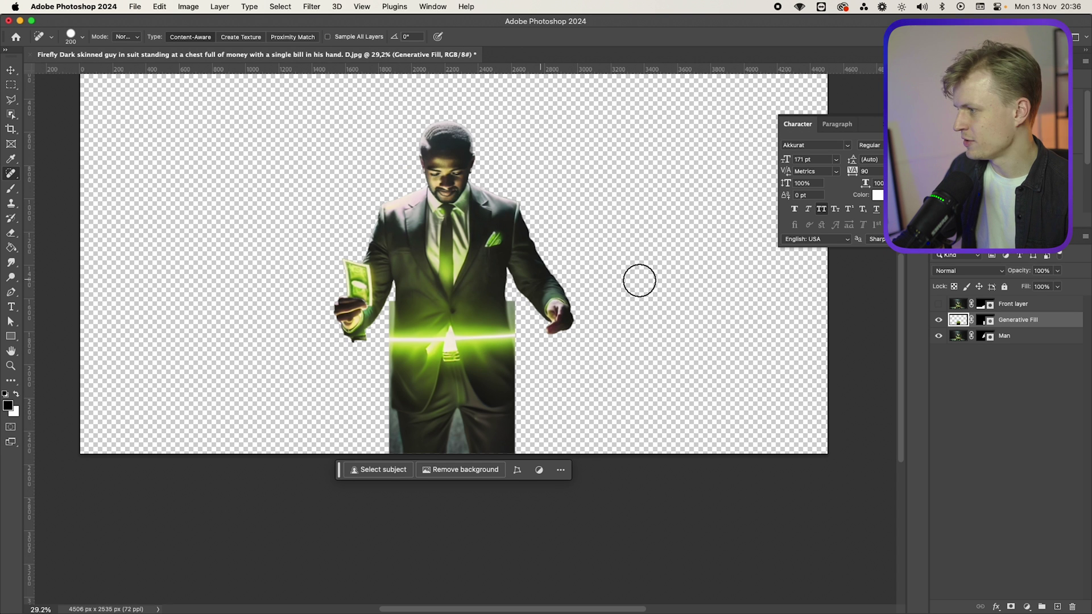
{"action": "left_click", "coordinate": [939, 305]}
{"action": "left_click", "coordinate": [939, 305]}
{"action": "left_click", "coordinate": [940, 306]}
{"action": "left_click", "coordinate": [939, 305]}
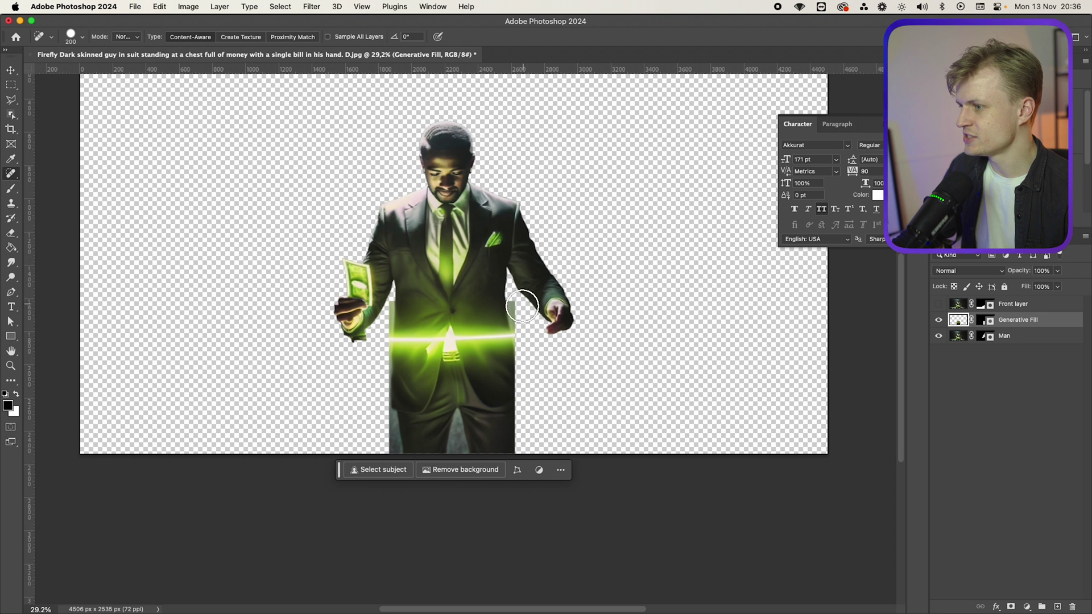
- Paint black with a smaller brush on the Generative Fill layer's mask to remove the grey edges beside the suit jacket
{"action": "scroll", "coordinate": [517, 312], "scroll_direction": "up", "scroll_amount": 3}
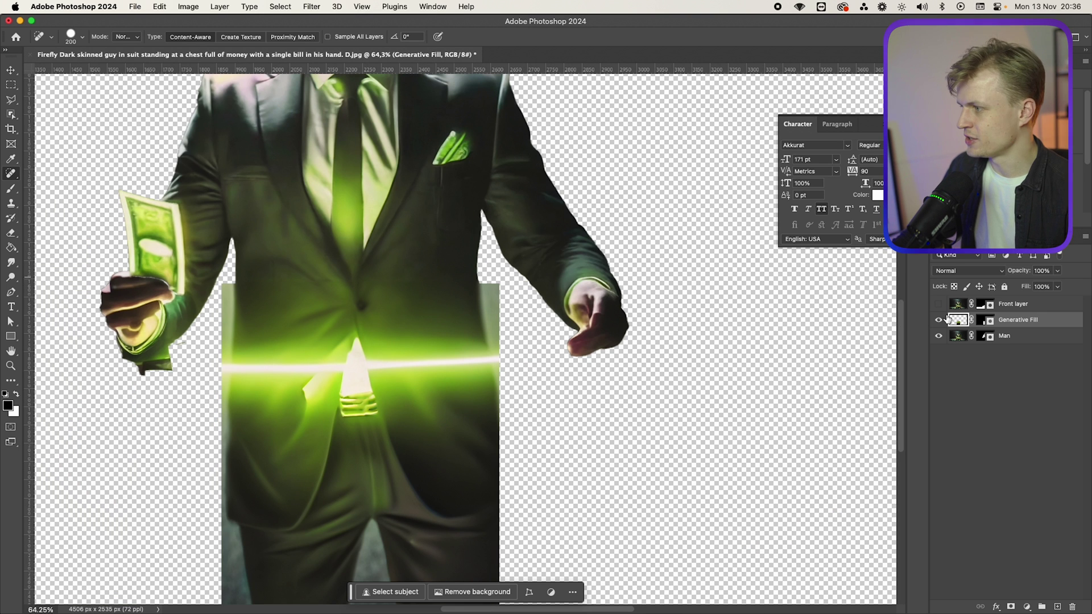
{"action": "left_click", "coordinate": [986, 321]}
{"action": "key", "text": "b"}
{"action": "key", "text": "x"}
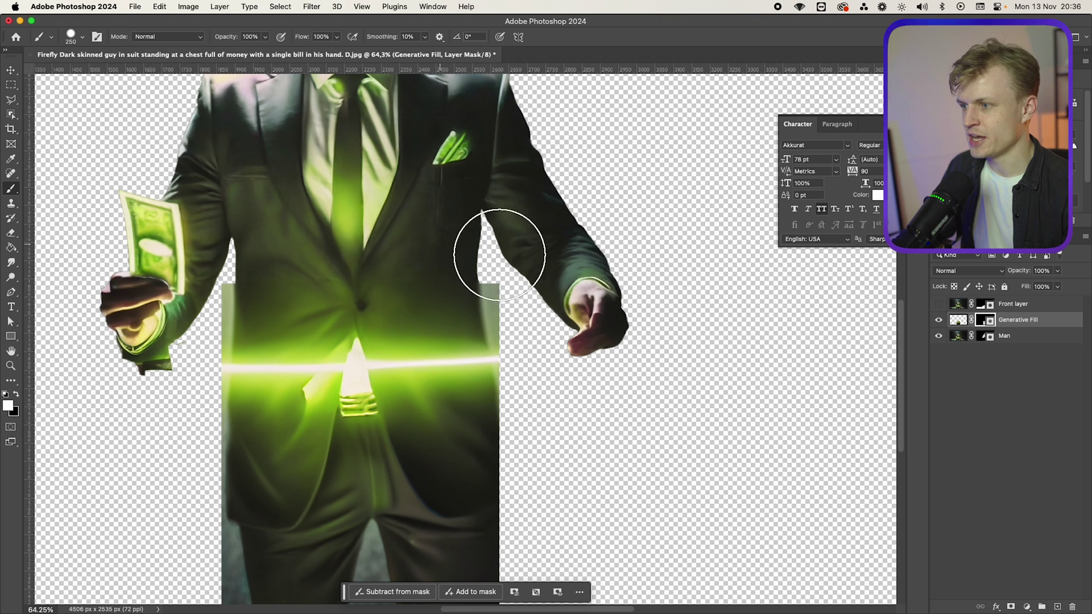
{"action": "key", "text": "bracketleft"}
{"action": "key", "text": "bracketleft"}
{"action": "key", "text": "bracketleft"}
{"action": "key", "text": "bracketleft"}
{"action": "key", "text": "x"}
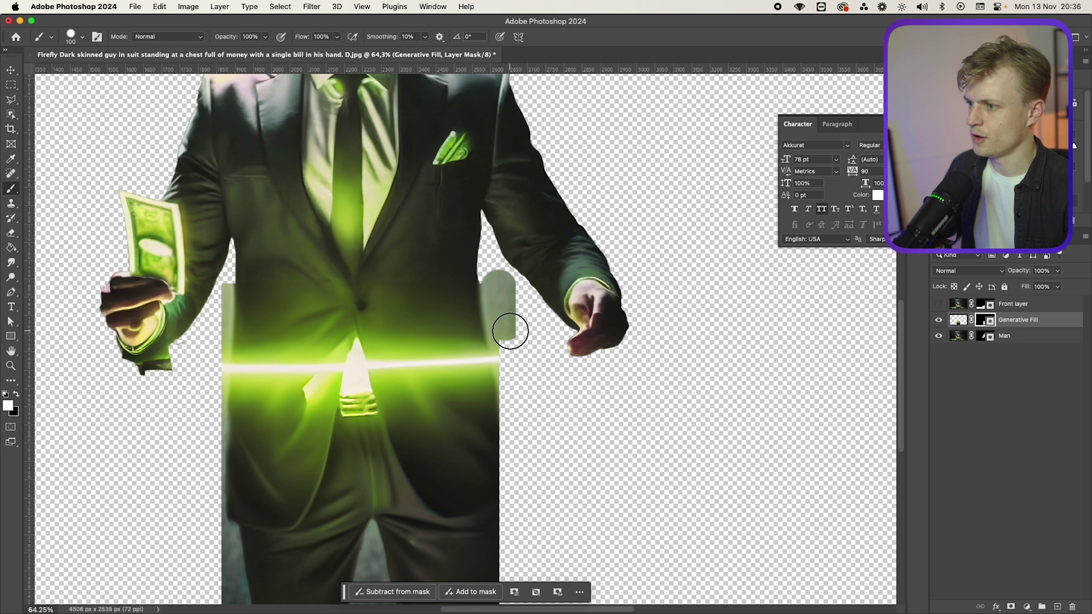
{"action": "left_click_drag", "start_coordinate": [510, 329], "coordinate": [500, 288]}
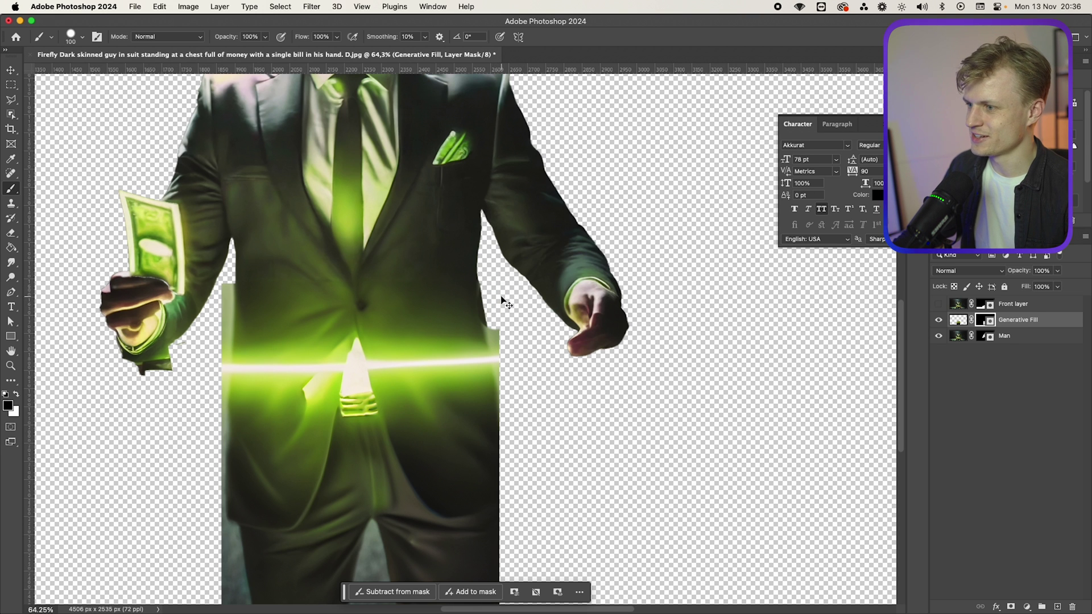
{"action": "right_click", "coordinate": [511, 322]}
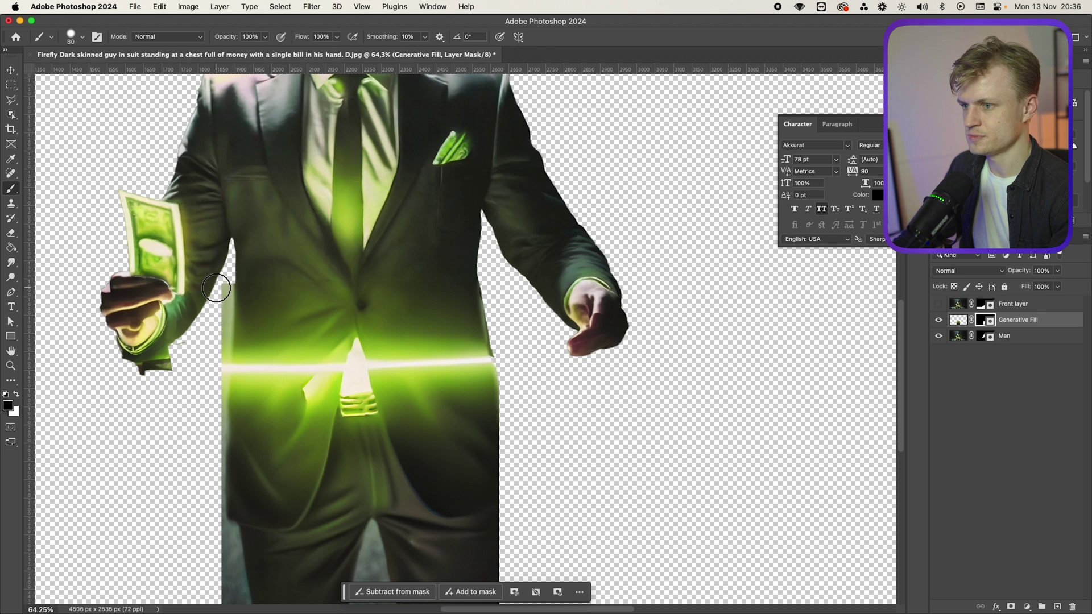
- Combine the Generative Fill and Man layers into one smart object and rasterize it
{"action": "key", "text": "super+0"}
{"action": "left_click", "coordinate": [1042, 338], "text": "shift"}
{"action": "right_click", "coordinate": [1013, 334]}
{"action": "left_click", "coordinate": [1036, 324]}
{"action": "right_click", "coordinate": [1036, 327]}
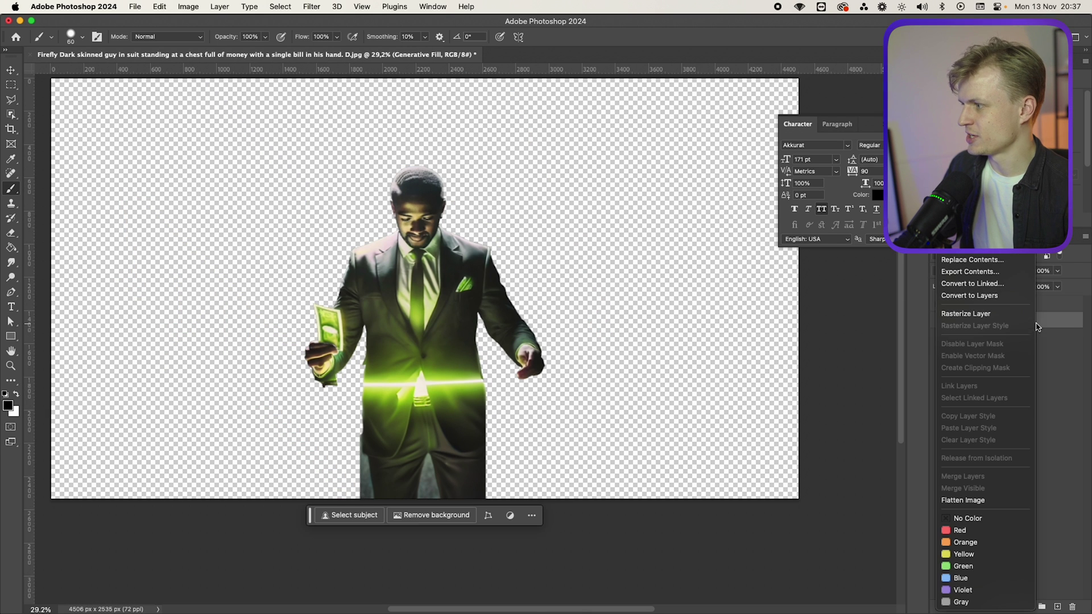
{"action": "left_click", "coordinate": [966, 313]}
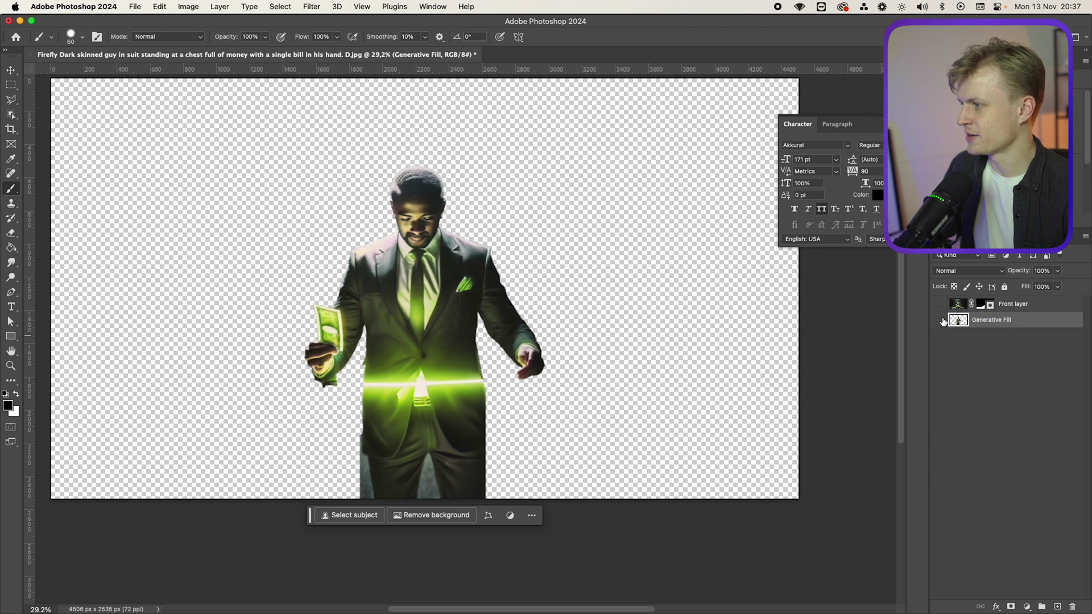
- Show the Front layer, duplicate it as "Front layer copy" and place the copy beneath the Man layer
{"action": "left_click_drag", "start_coordinate": [941, 320], "coordinate": [941, 307]}
{"action": "left_click", "coordinate": [941, 307]}
{"action": "left_click", "coordinate": [941, 307]}
{"action": "right_click", "coordinate": [1004, 305]}
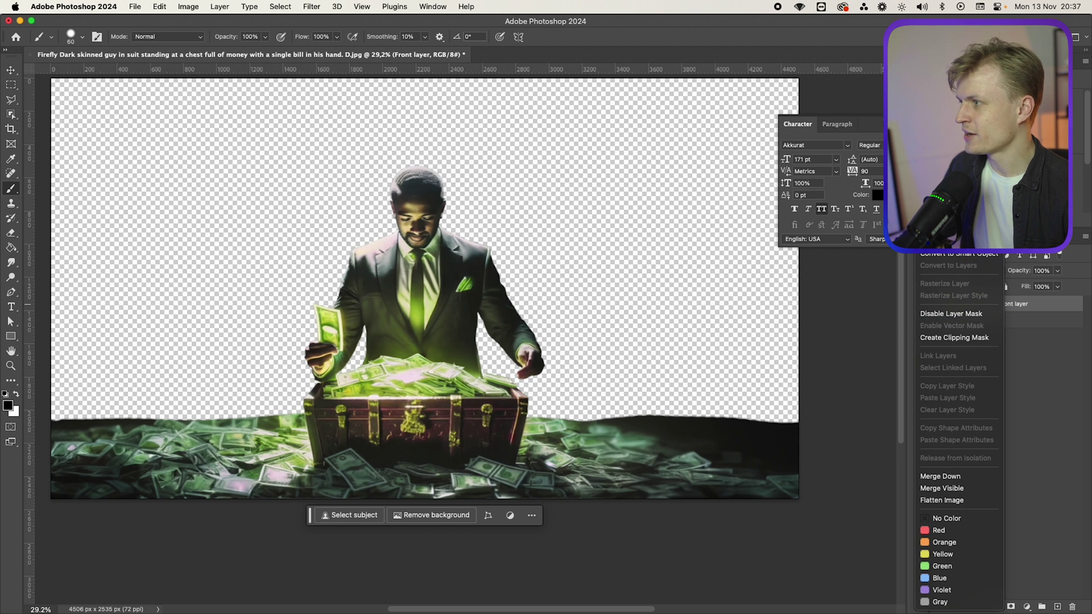
{"action": "left_click", "coordinate": [955, 133]}
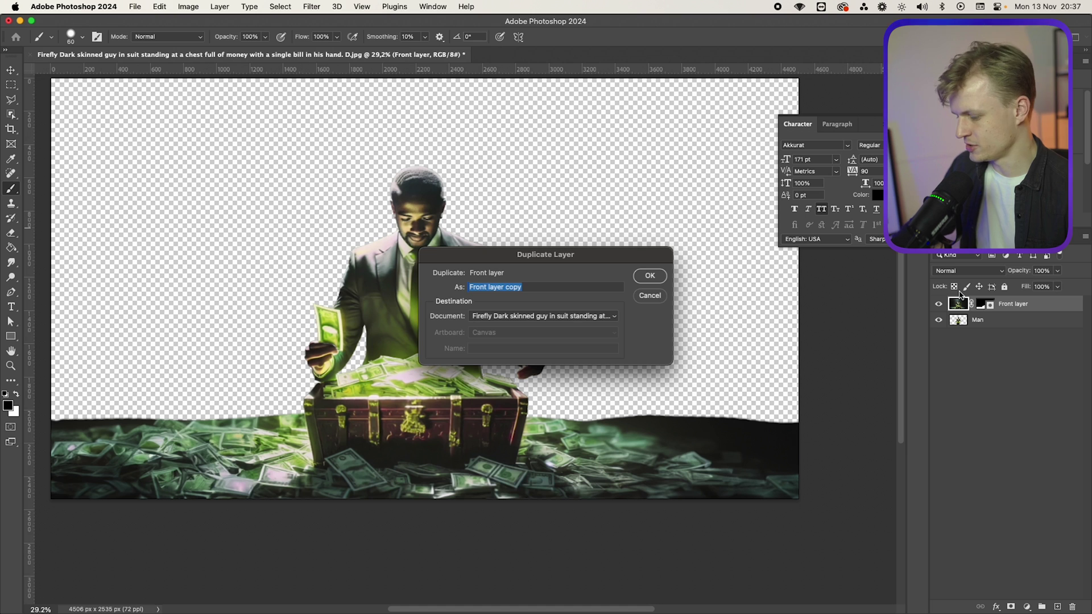
{"action": "key", "text": "Return"}
{"action": "left_click_drag", "start_coordinate": [1000, 305], "coordinate": [1000, 358]}
- Hide the Front layer and Man layers and remove the layer mask from the bottom copy
{"action": "left_click", "coordinate": [938, 304]}
{"action": "left_click", "coordinate": [938, 320]}
{"action": "right_click", "coordinate": [982, 336]}
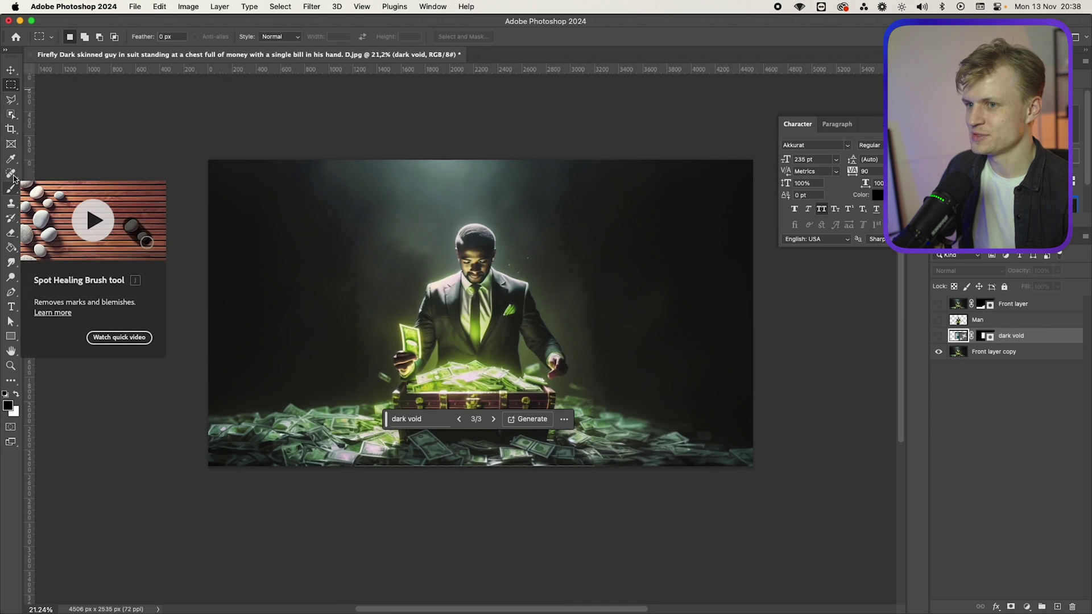
- Paint out the man on "Front layer copy" with the Spot Healing Brush, leaving the dark background behind the chest
{"action": "left_click", "coordinate": [12, 175]}
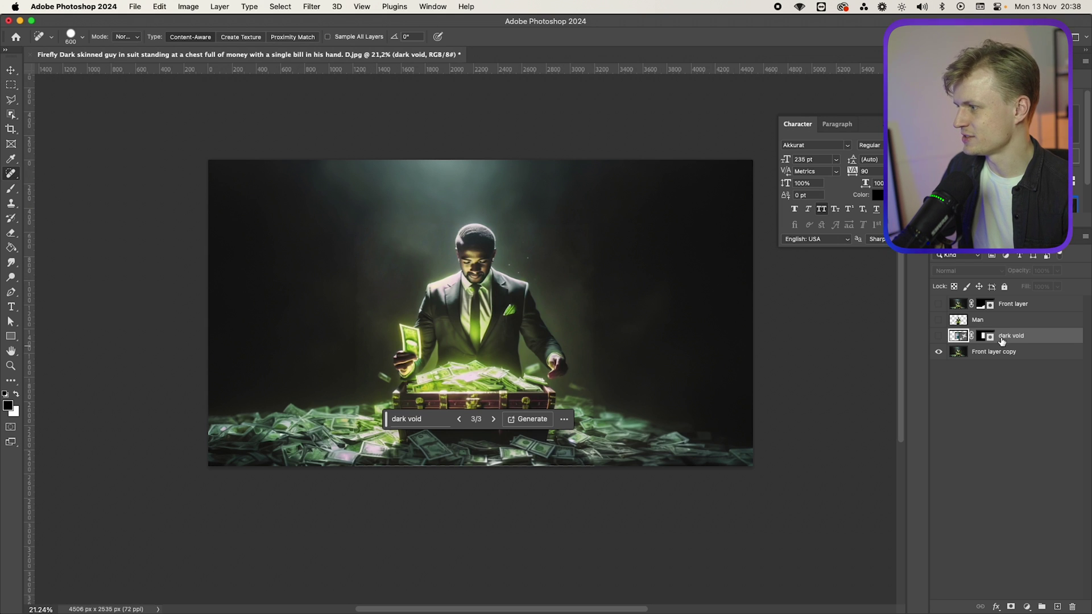
{"action": "key", "text": "alt+bracketleft"}
{"action": "left_click", "coordinate": [407, 319]}
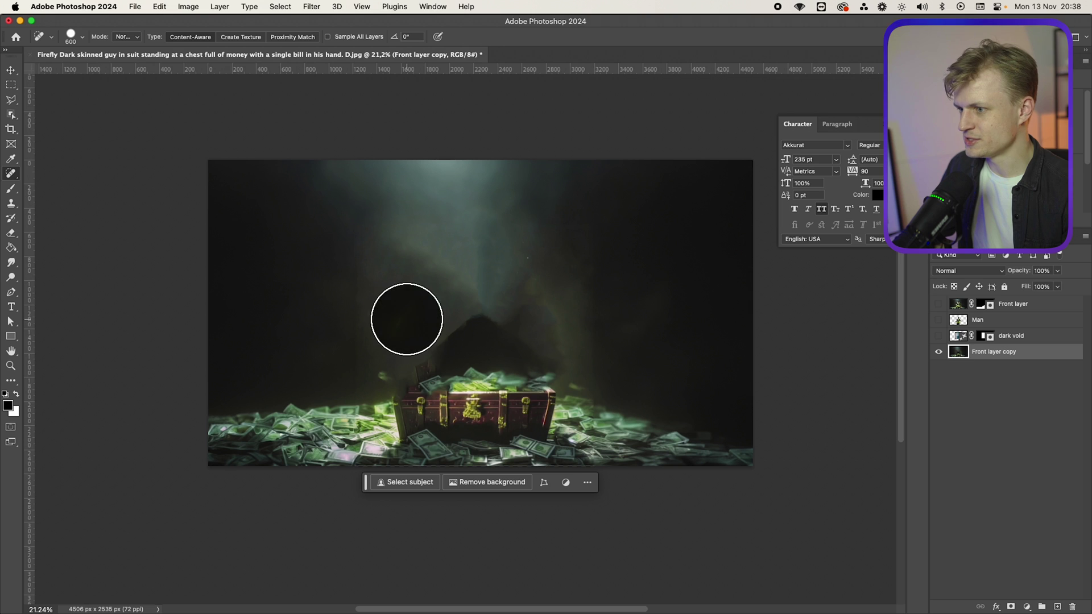
{"action": "left_click", "coordinate": [541, 297]}
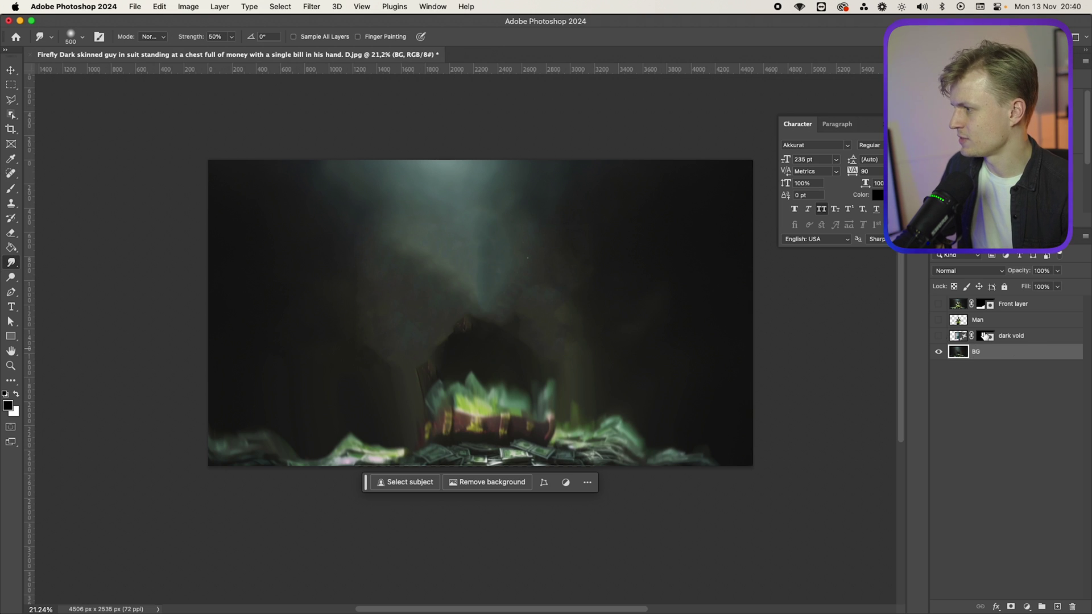
- Delete the "dark void" layer and show the Man and Front layer layers above the BG layer
{"action": "left_click", "coordinate": [985, 336]}
{"action": "key", "text": "Delete"}
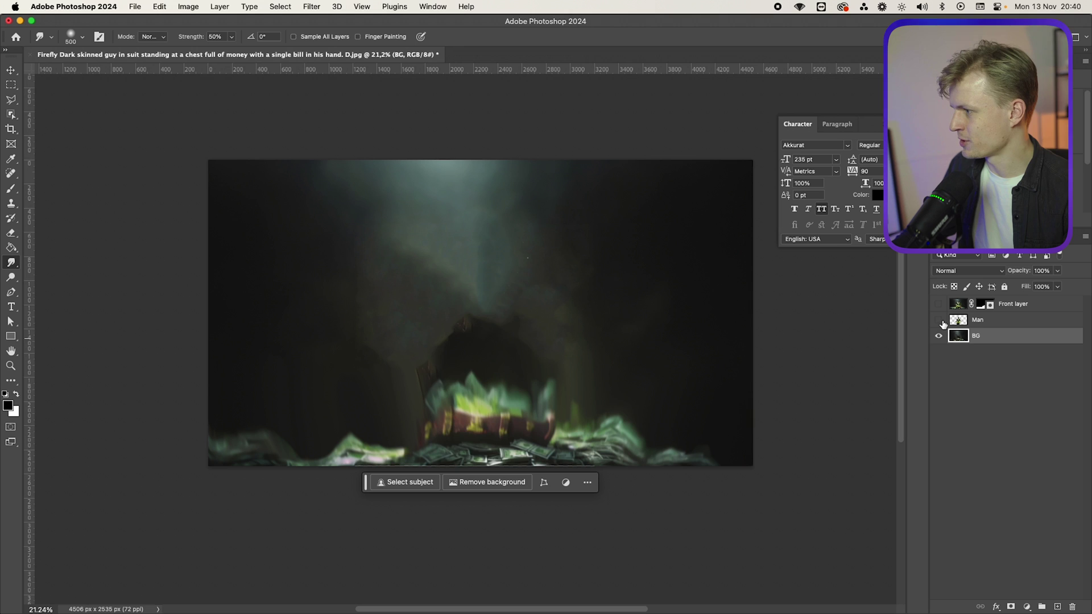
{"action": "left_click", "coordinate": [939, 321]}
{"action": "left_click", "coordinate": [939, 305]}
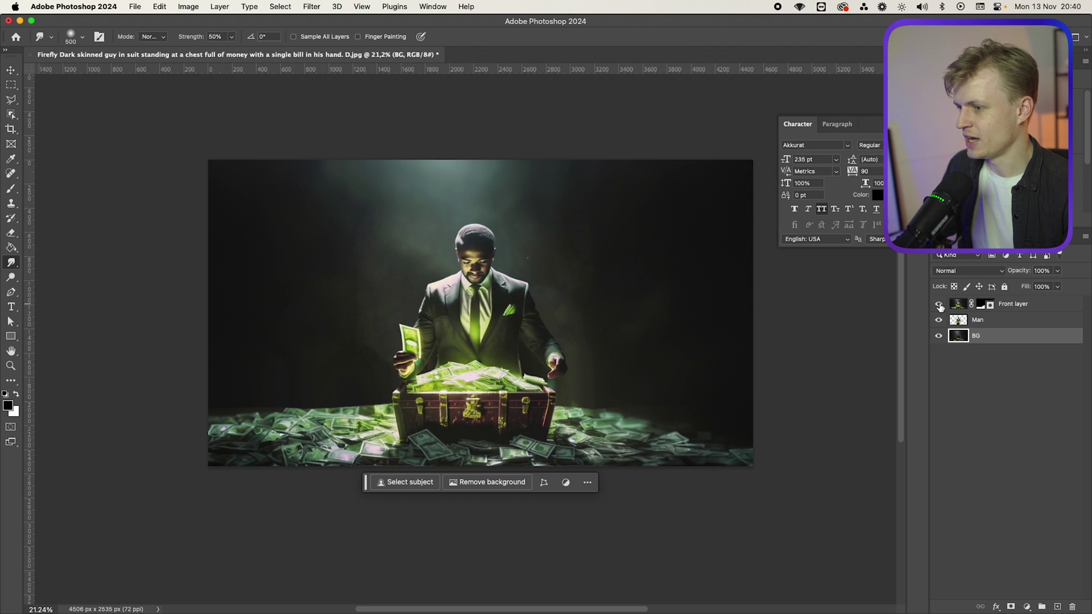
- Touch up the Front layer's mask with the Brush tool along the edge of the money-covered floor
{"action": "left_click", "coordinate": [1012, 309]}
{"action": "left_click", "coordinate": [982, 308]}
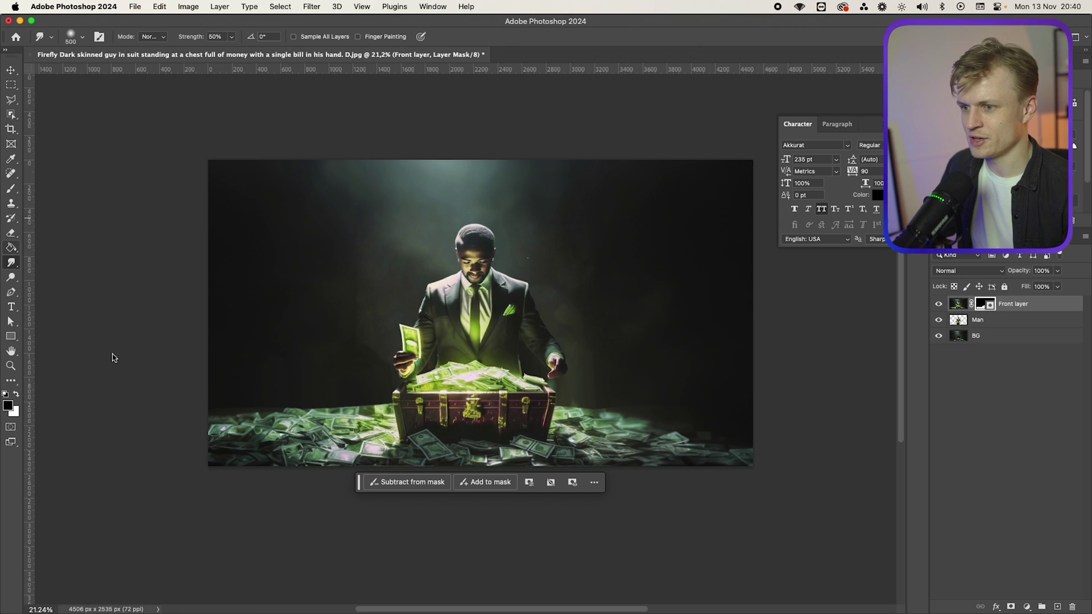
{"action": "key", "text": "b"}
{"action": "key", "text": "x"}
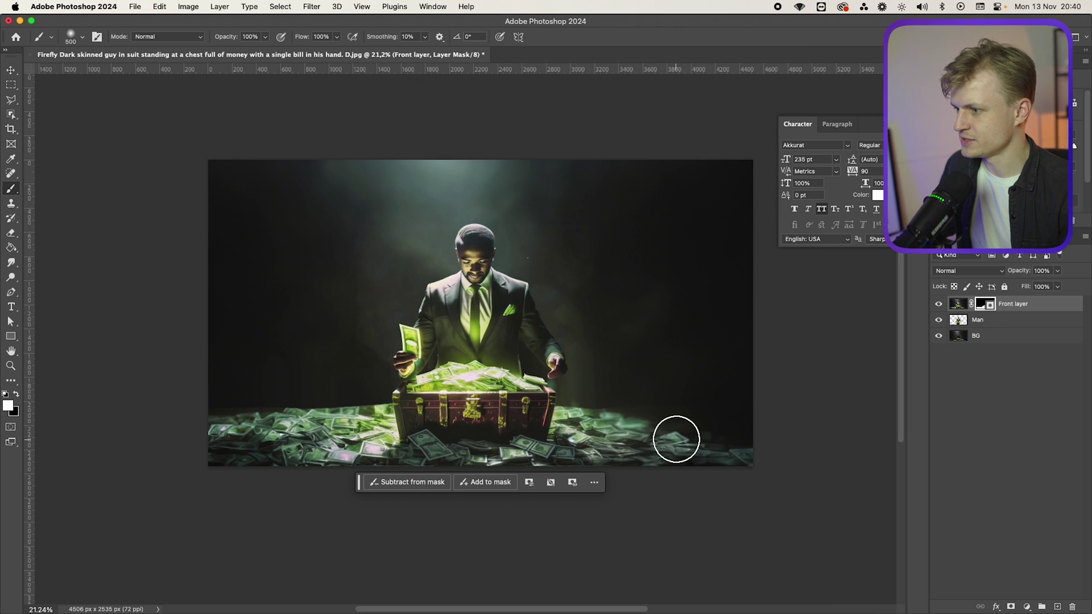
{"action": "key", "text": "x"}
- Rasterize the Front layer so that the foreground, man and background are three plain layers
{"action": "right_click", "coordinate": [1017, 305]}
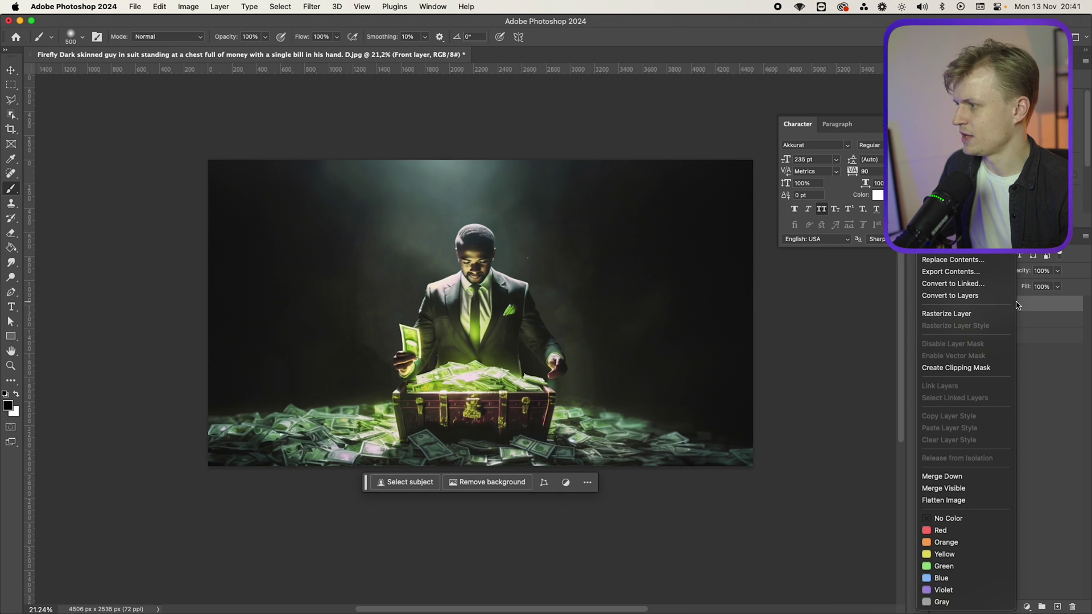
{"action": "left_click", "coordinate": [963, 312]}
{"action": "left_click", "coordinate": [999, 338], "text": "shift"}
{"action": "left_click", "coordinate": [1004, 307]}
{"action": "left_click", "coordinate": [991, 322]}
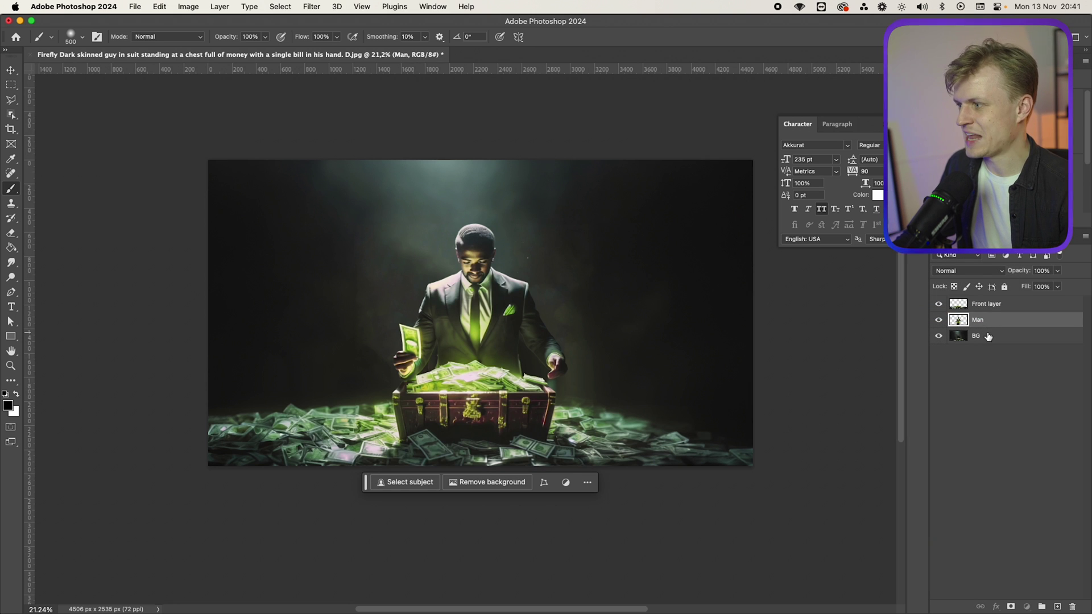
{"action": "left_click", "coordinate": [988, 338]}
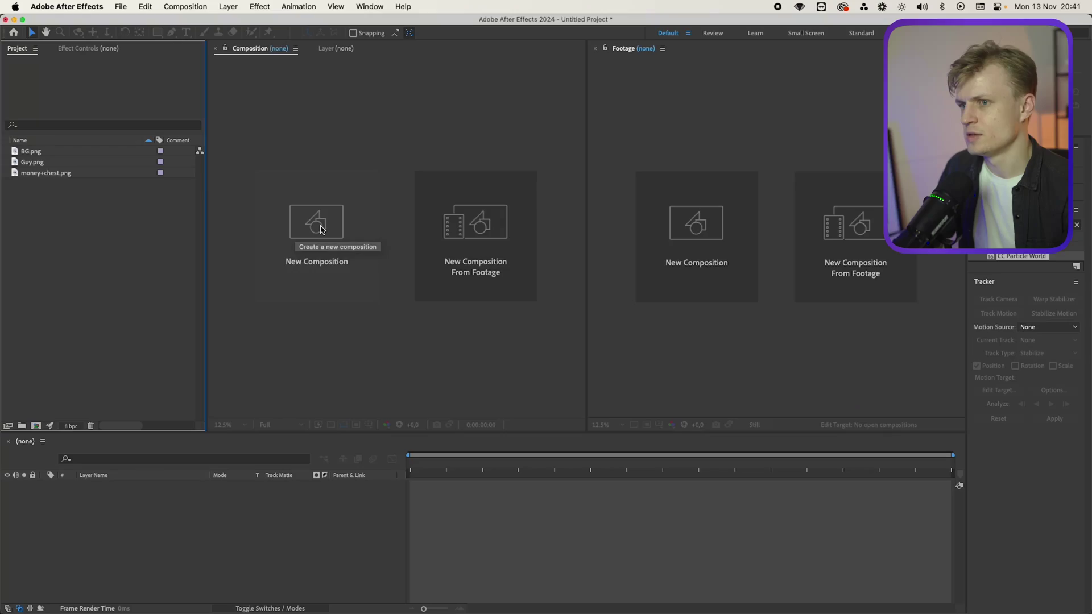
- Create a UHD 3840x2160, 25 fps composition and add BG.png, Guy.png and money+chest.png to it as layers
{"action": "left_click", "coordinate": [319, 229]}
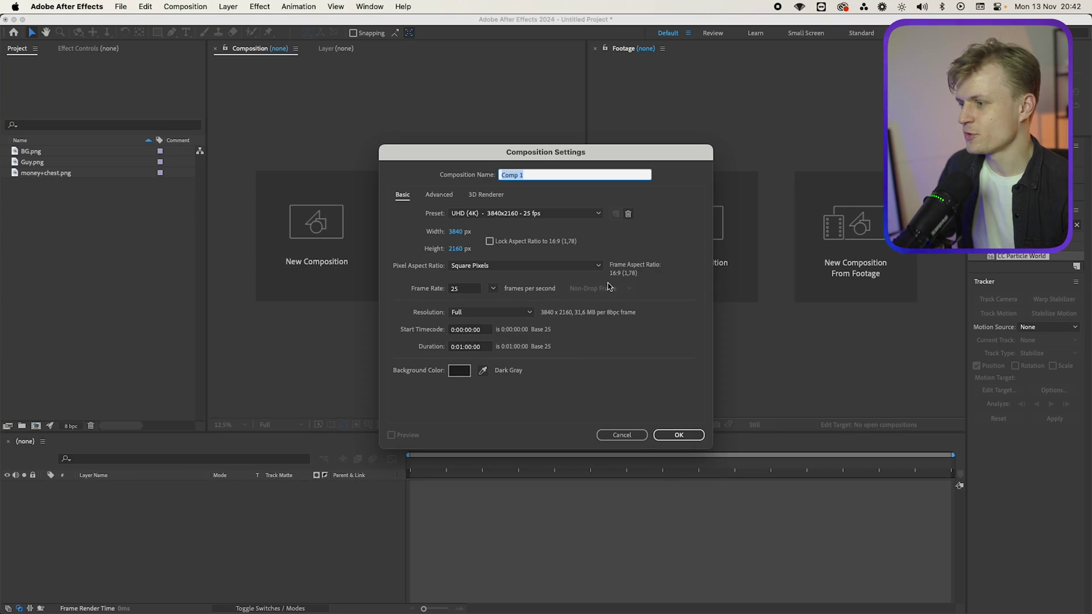
{"action": "left_click", "coordinate": [678, 436]}
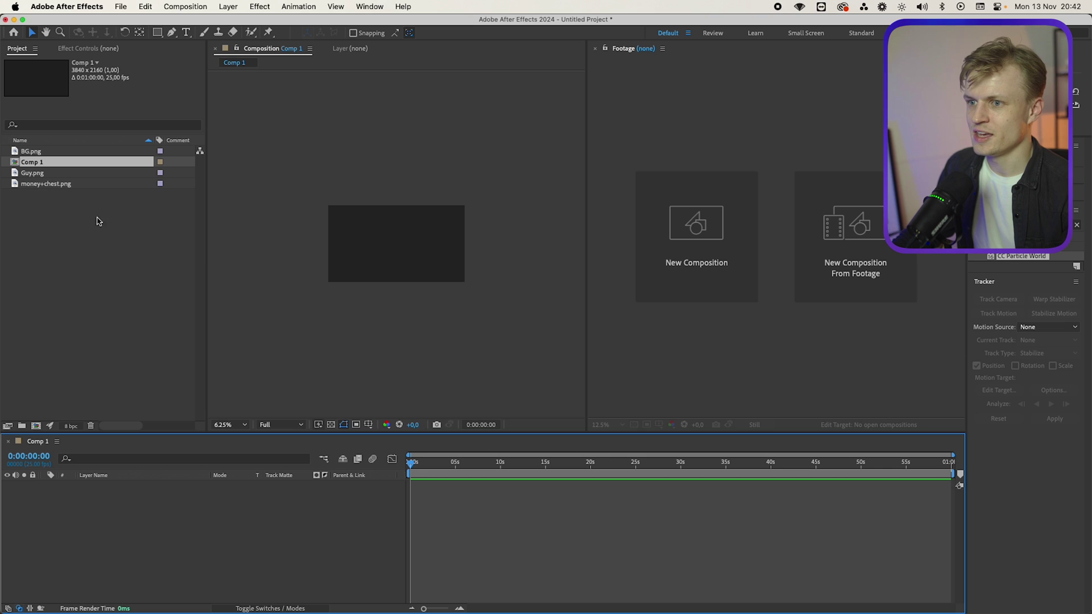
{"action": "left_click", "coordinate": [32, 172]}
{"action": "left_click", "coordinate": [41, 184], "text": "shift"}
{"action": "left_click", "coordinate": [31, 152], "text": "super"}
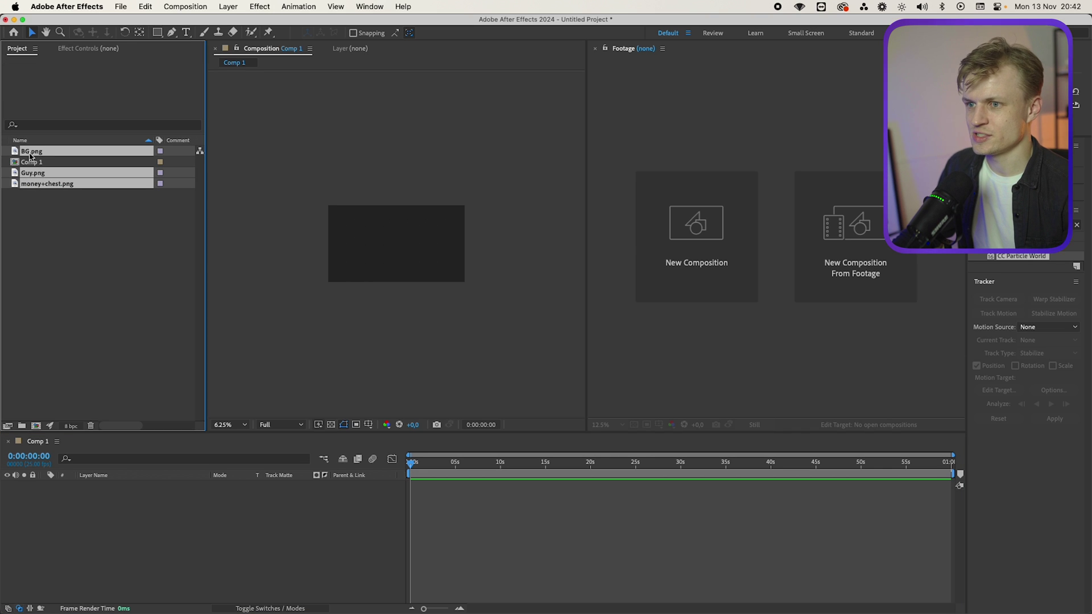
{"action": "left_click_drag", "start_coordinate": [157, 528], "coordinate": [167, 531]}
{"action": "left_click", "coordinate": [169, 532]}
{"action": "scroll", "coordinate": [342, 287], "scroll_direction": "up", "scroll_amount": 1}
{"action": "key", "text": "space"}
{"action": "left_click_drag", "start_coordinate": [350, 292], "coordinate": [370, 341]}
{"action": "scroll", "coordinate": [370, 341], "scroll_direction": "up", "scroll_amount": 1}
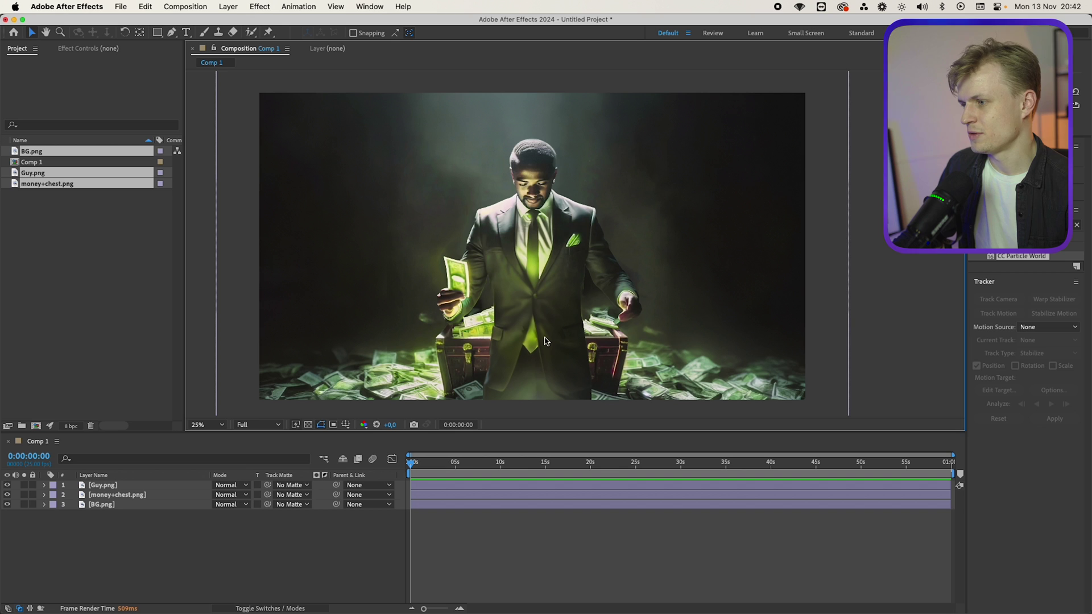
- Move the money+chest.png layer above Guy.png so that the chest sits in front of the man
{"action": "left_click", "coordinate": [131, 495]}
{"action": "key", "text": "super+bracketright"}
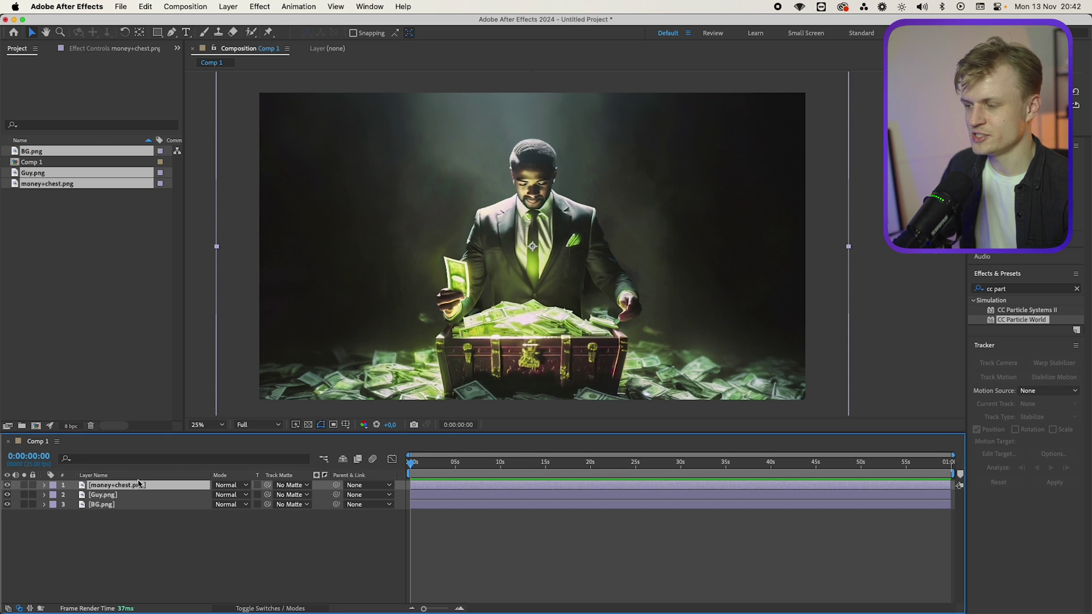
{"action": "left_click", "coordinate": [124, 497]}
{"action": "left_click", "coordinate": [139, 505]}
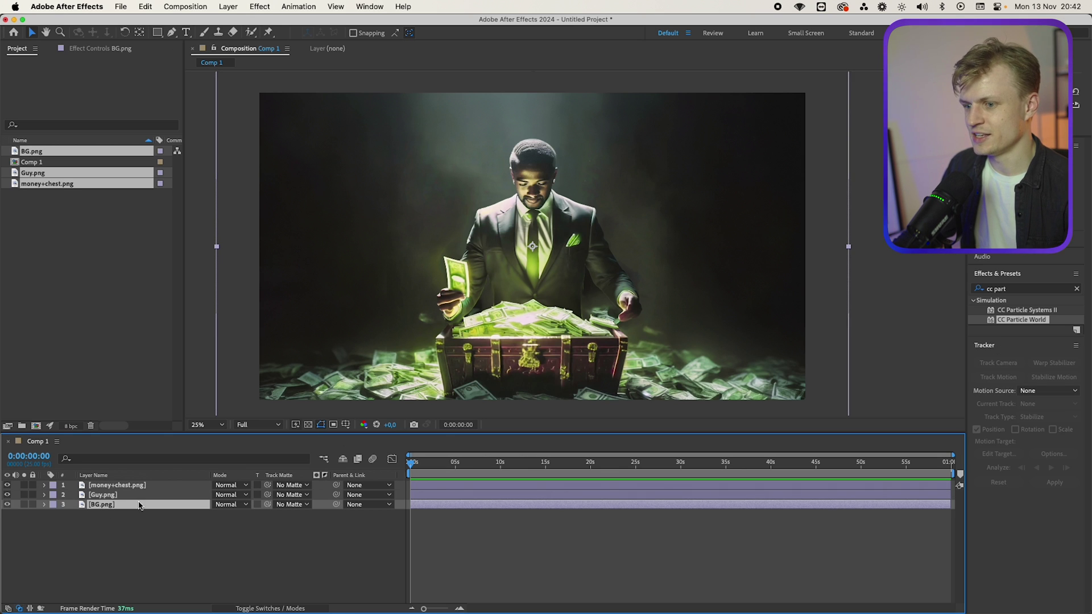
- Turn the money+chest.png, Guy.png and BG.png layers into 3D layers
{"action": "left_click", "coordinate": [279, 608]}
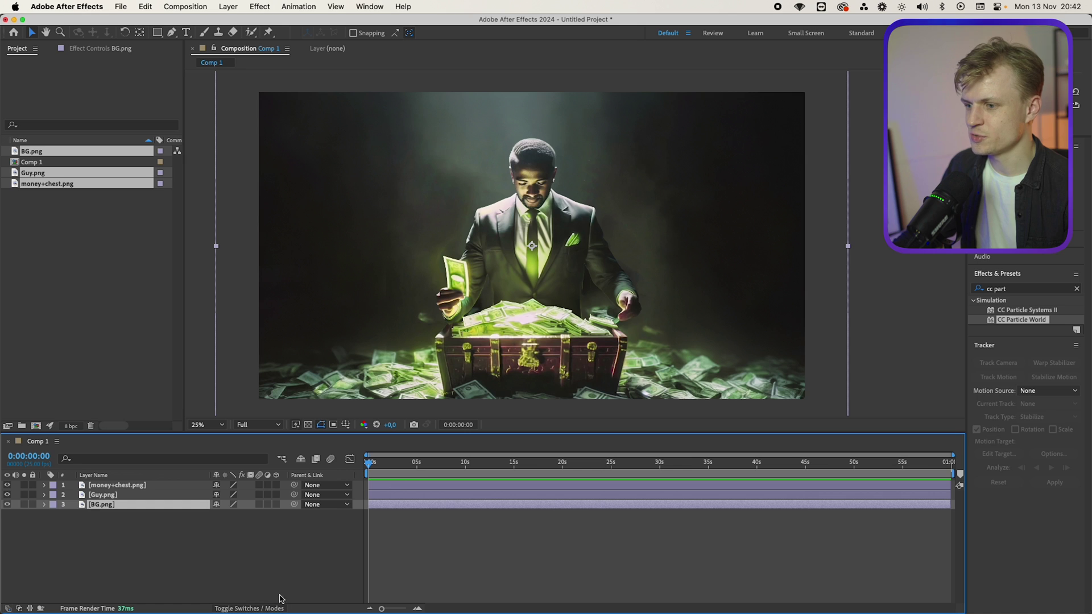
{"action": "left_click_drag", "start_coordinate": [275, 485], "coordinate": [276, 504]}
{"action": "left_click", "coordinate": [265, 541]}
- Push the BG.png layer back in Z space and scale it to 138.8% so it fills the frame
{"action": "left_click", "coordinate": [132, 506]}
{"action": "key", "text": "p"}
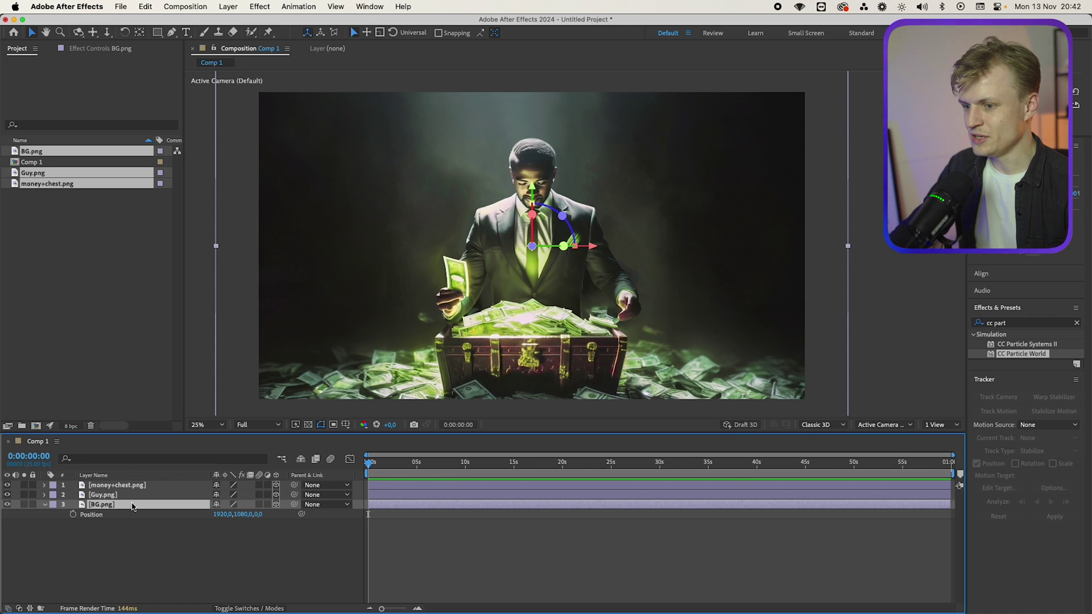
{"action": "left_click_drag", "start_coordinate": [257, 514], "coordinate": [431, 522]}
{"action": "key", "text": "s"}
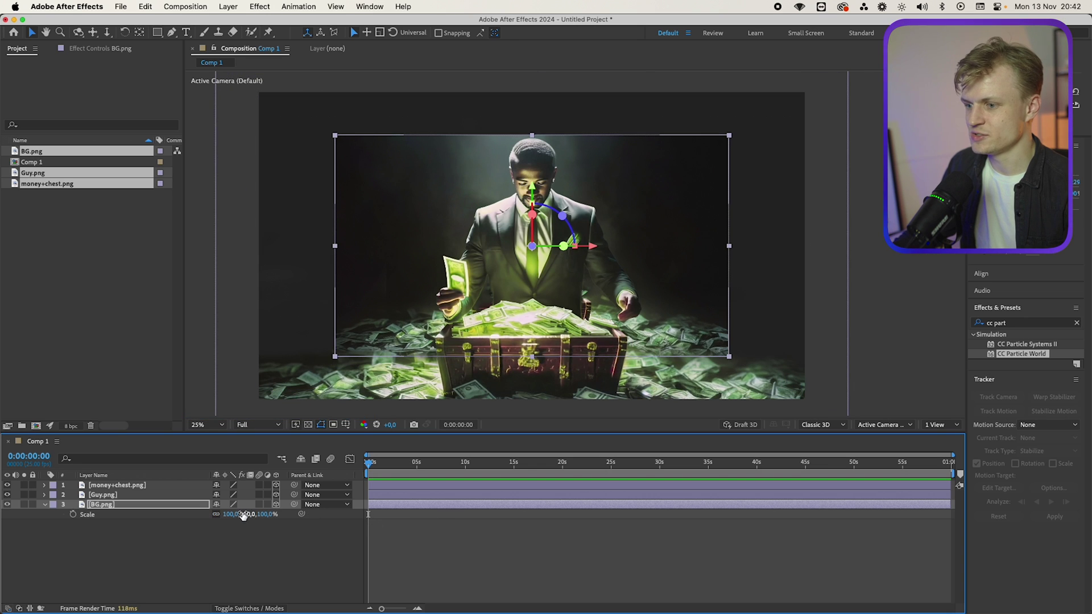
{"action": "left_click_drag", "start_coordinate": [249, 515], "coordinate": [273, 516]}
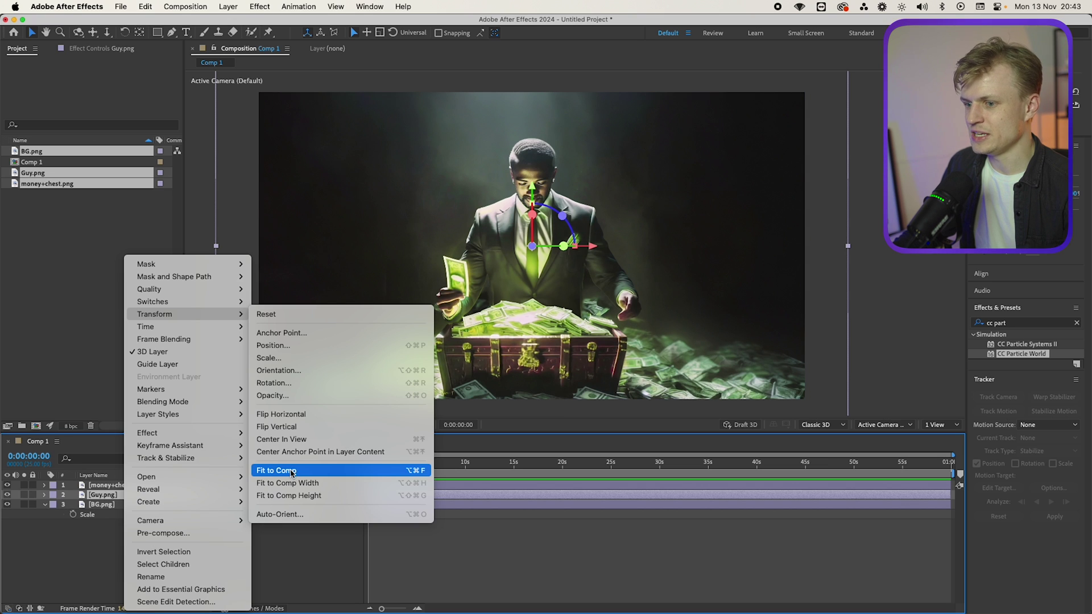
- Fit the Guy.png layer to the composition size and show its Position property
{"action": "left_click", "coordinate": [296, 471]}
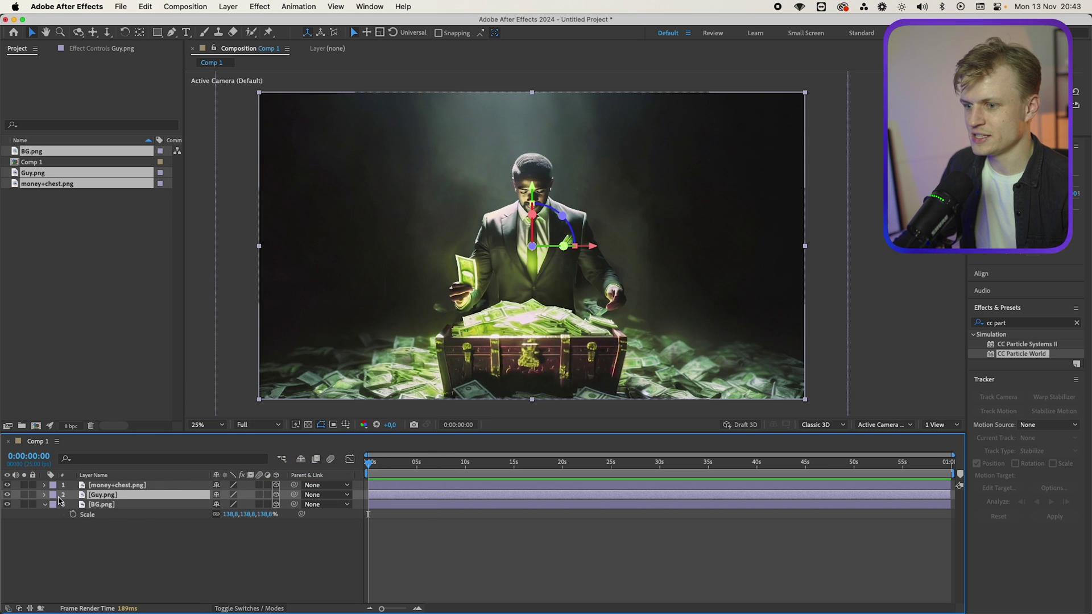
{"action": "key", "text": "p"}
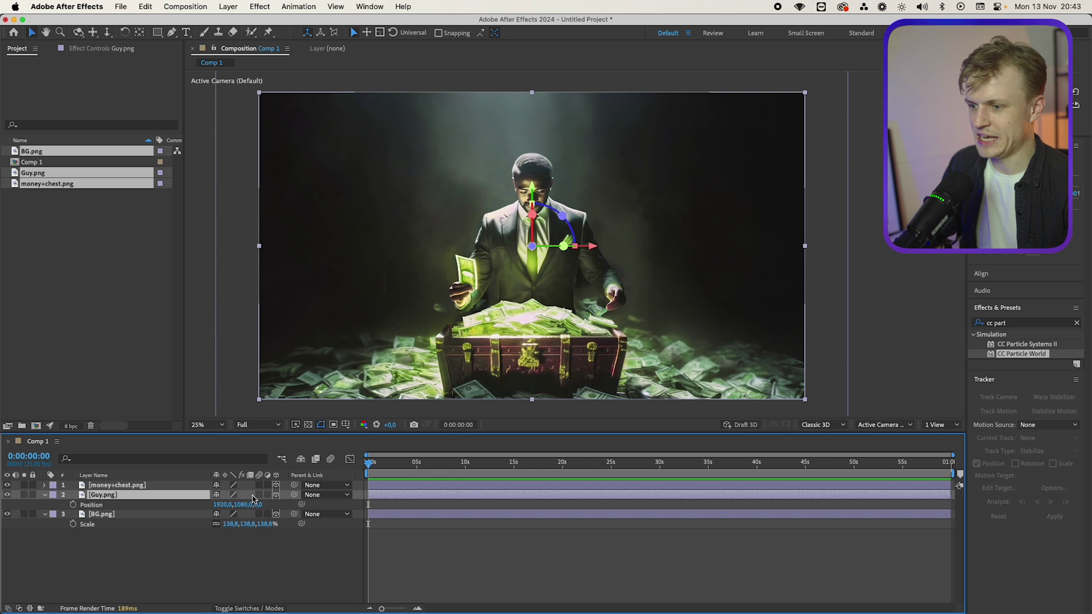
- Bring the money+chest.png layer forward in Z space and scale it down to 55.1%
{"action": "left_click", "coordinate": [104, 487]}
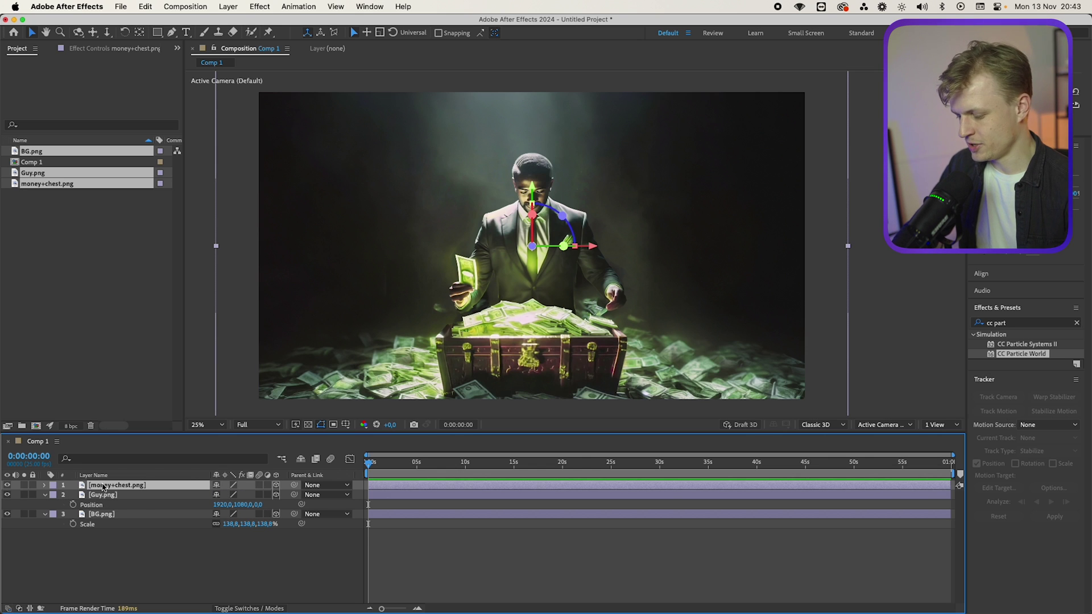
{"action": "key", "text": "p"}
{"action": "left_click_drag", "start_coordinate": [259, 495], "coordinate": [84, 505]}
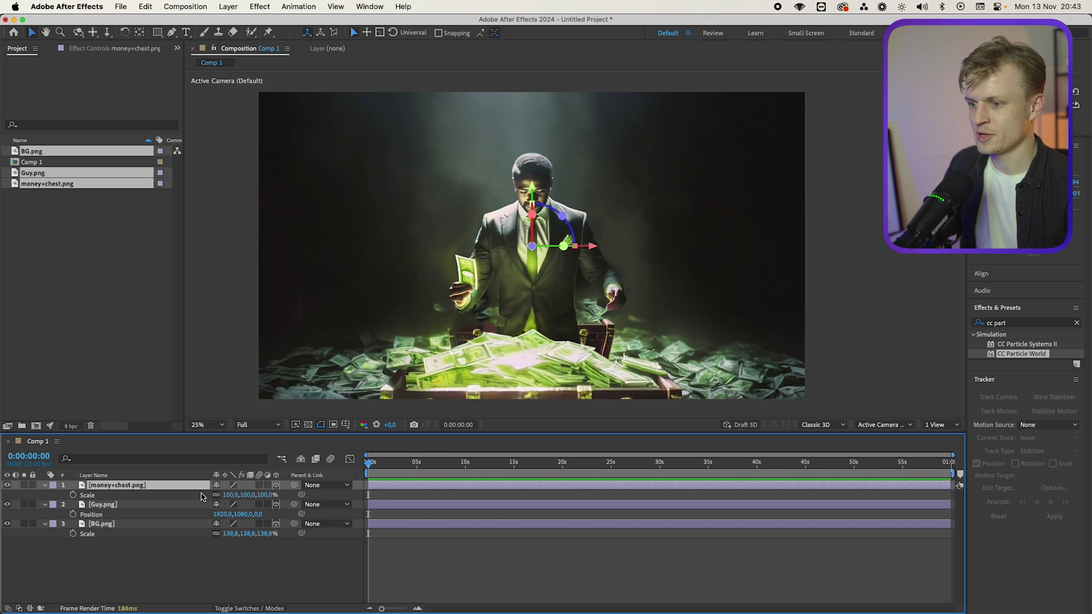
{"action": "left_click_drag", "start_coordinate": [250, 495], "coordinate": [279, 495]}
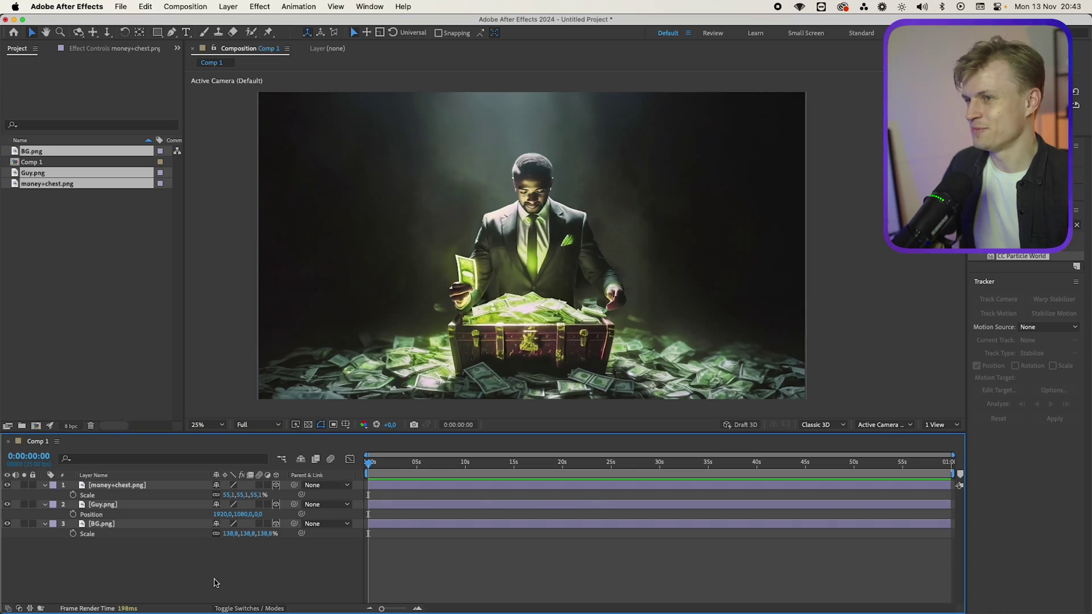
- Add a new camera layer to the composition with its default settings
{"action": "left_click", "coordinate": [228, 7]}
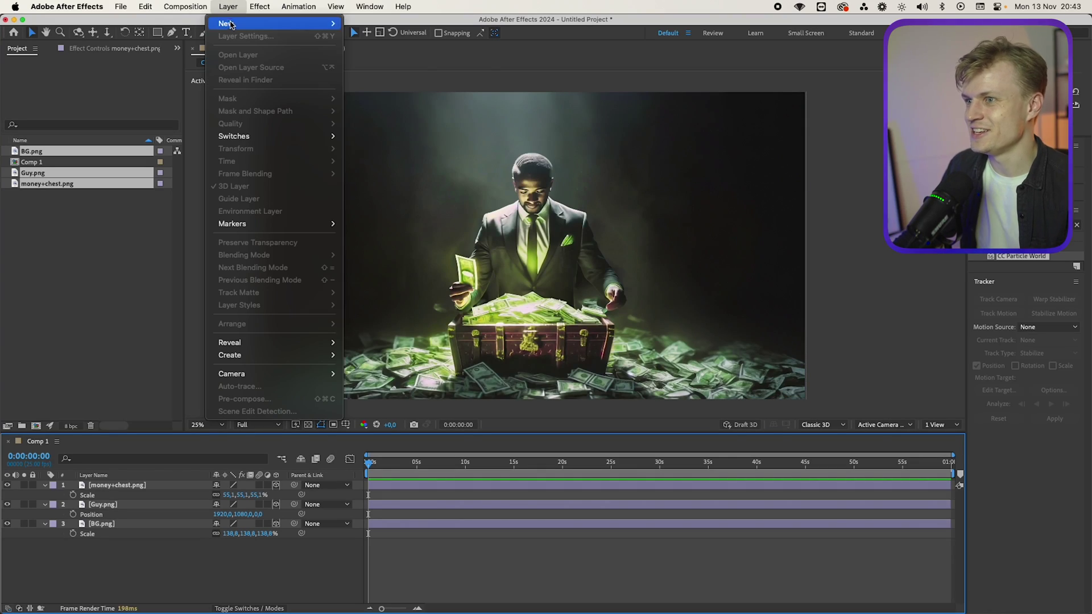
{"action": "mouse_move", "coordinate": [245, 24]}
{"action": "left_click", "coordinate": [374, 62]}
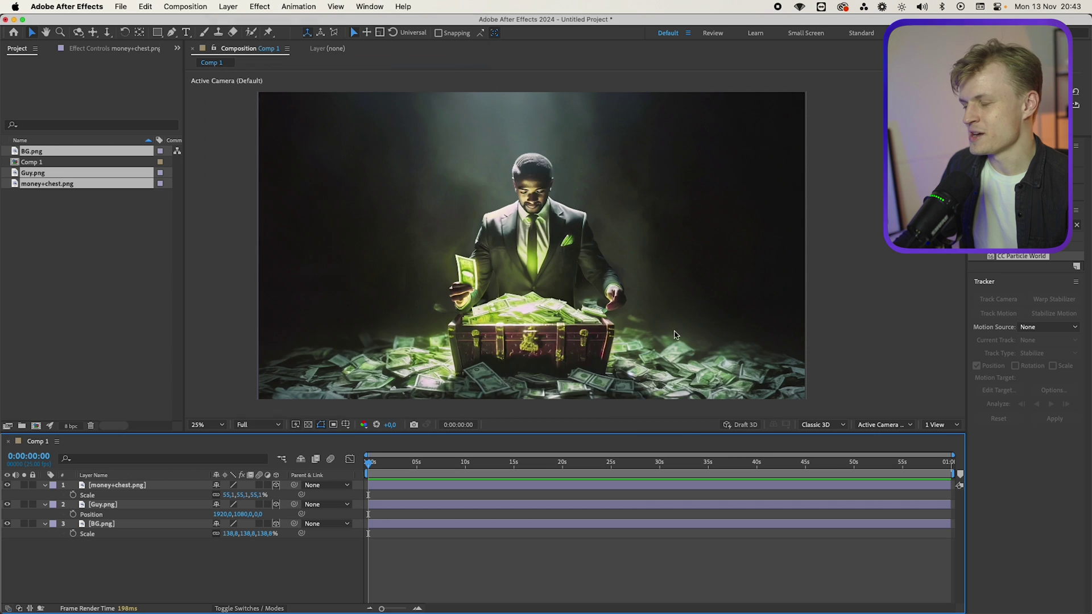
{"action": "left_click", "coordinate": [715, 423]}
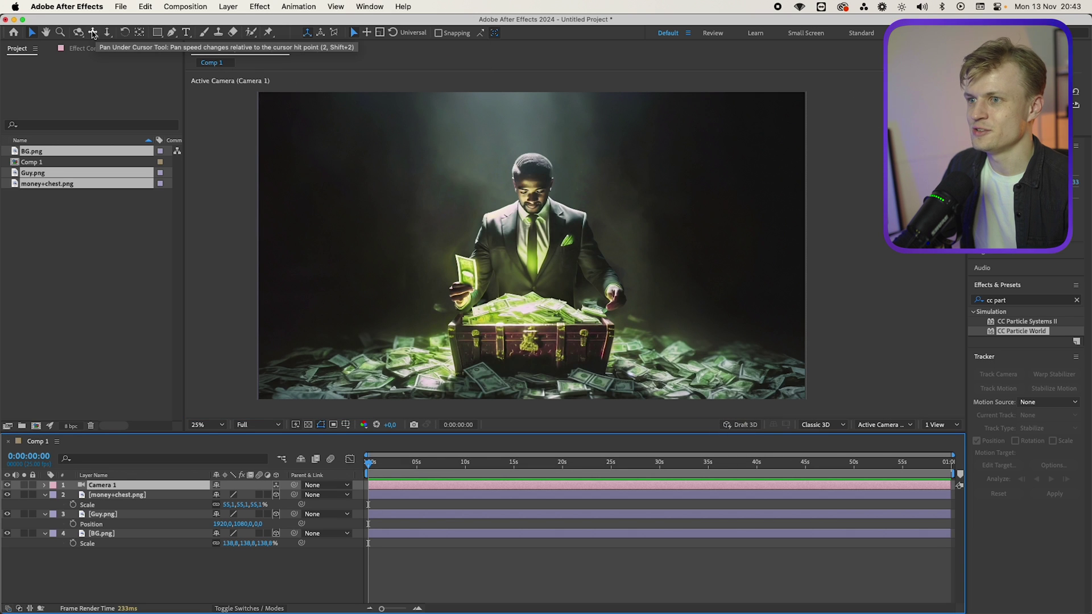
- Try panning and dollying the camera to test the parallax between the layers, and undo the camera moves
{"action": "left_click", "coordinate": [94, 33]}
{"action": "left_click_drag", "start_coordinate": [487, 255], "coordinate": [540, 294]}
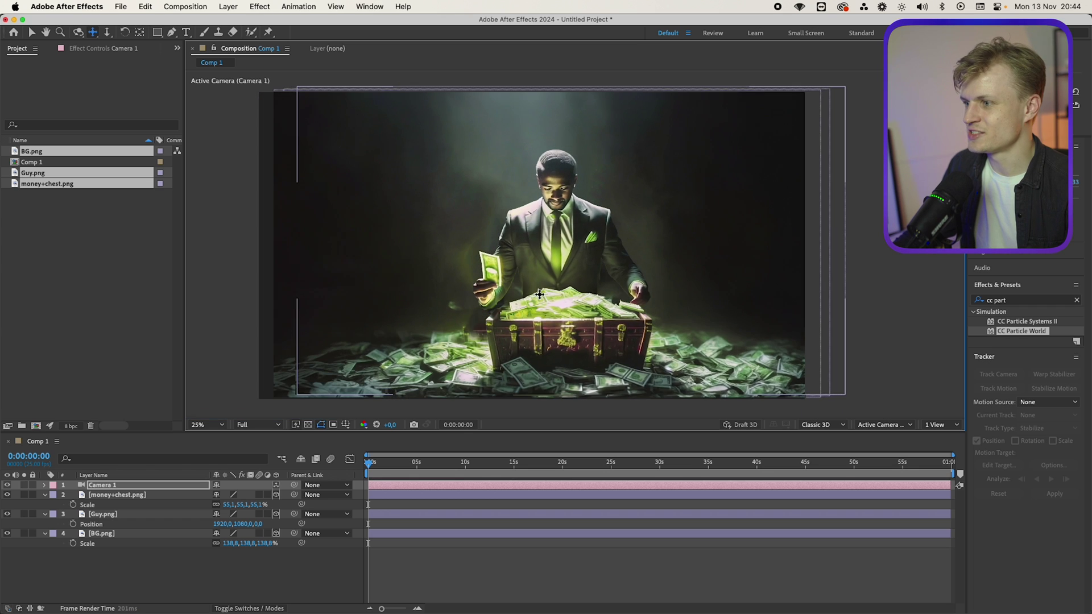
{"action": "key", "text": "super+z"}
{"action": "key", "text": "super+z"}
{"action": "key", "text": "super+z"}
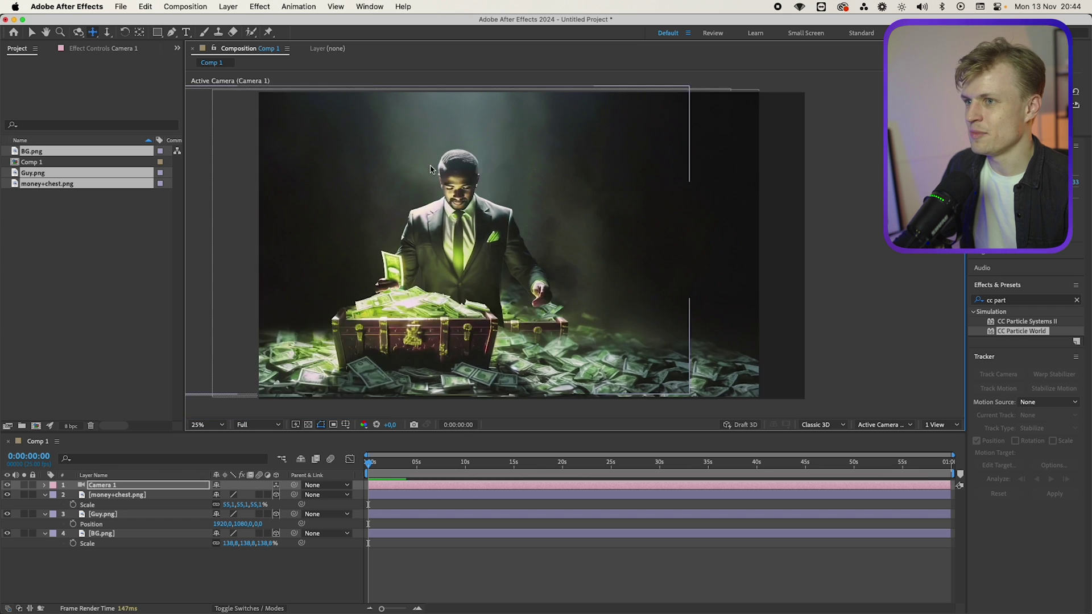
{"action": "left_click", "coordinate": [108, 34]}
{"action": "left_click_drag", "start_coordinate": [500, 232], "coordinate": [531, 206]}
{"action": "key", "text": "super+z"}
- Set starting keyframes for Camera 1's Position and Point of Interest at 0:00:00:00
{"action": "left_click", "coordinate": [170, 487]}
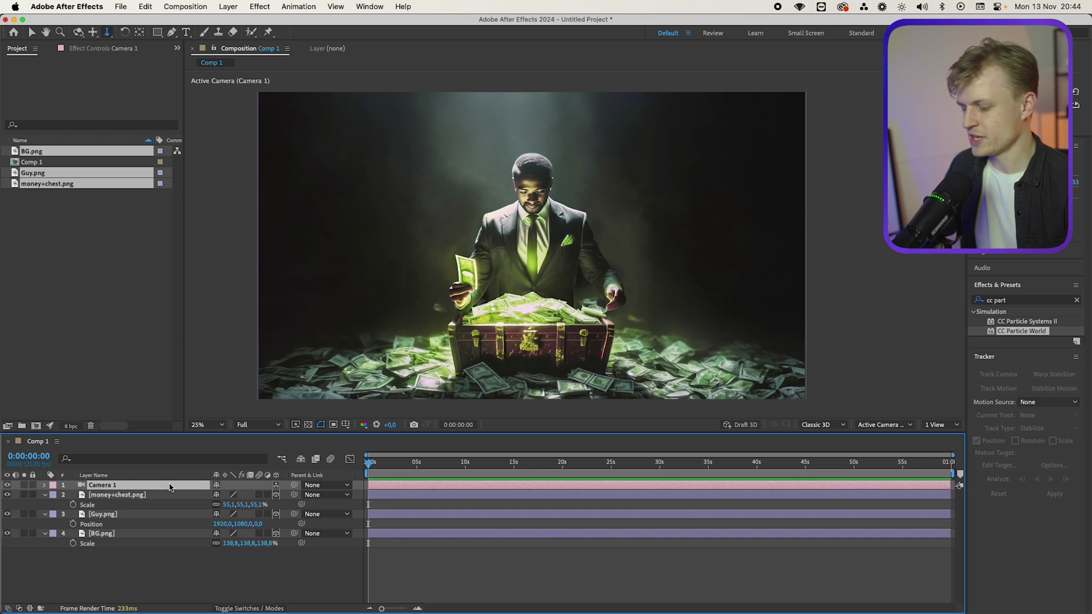
{"action": "key", "text": "p"}
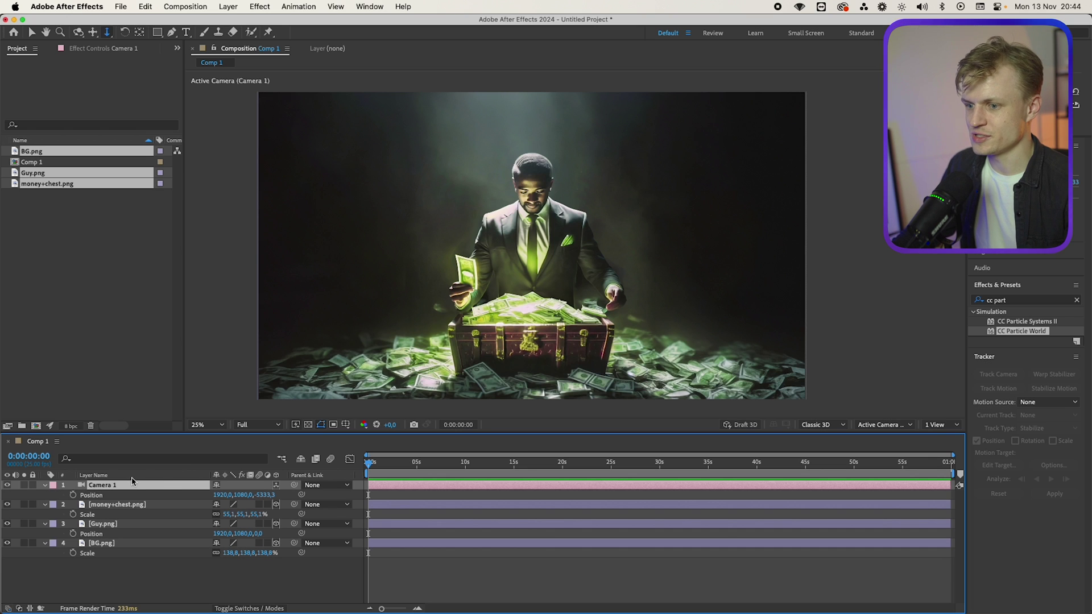
{"action": "left_click", "coordinate": [73, 496]}
{"action": "left_click", "coordinate": [44, 487]}
{"action": "left_click", "coordinate": [45, 487]}
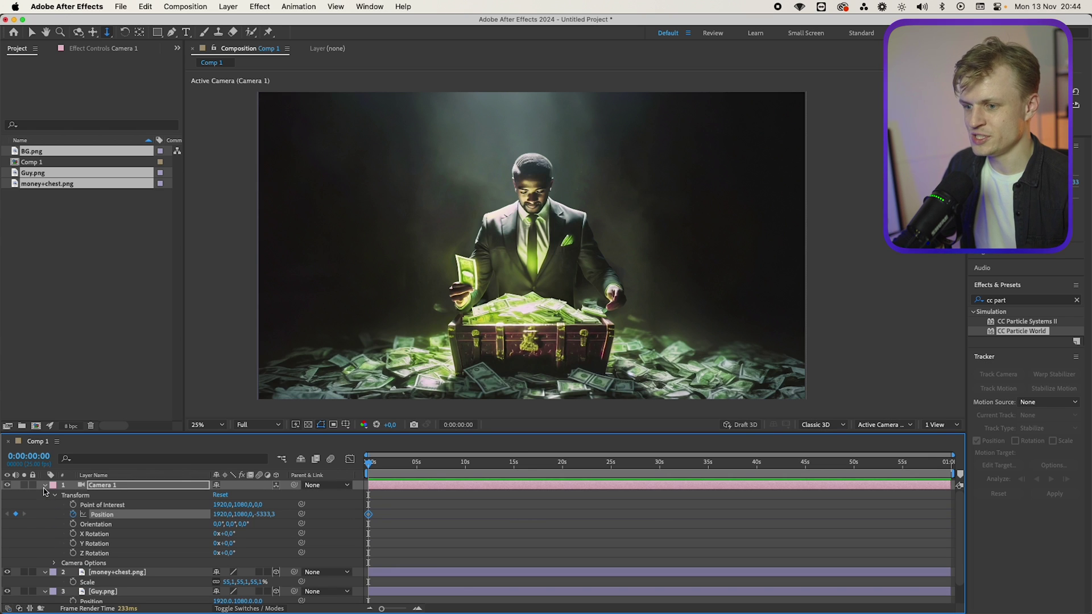
{"action": "left_click", "coordinate": [73, 505]}
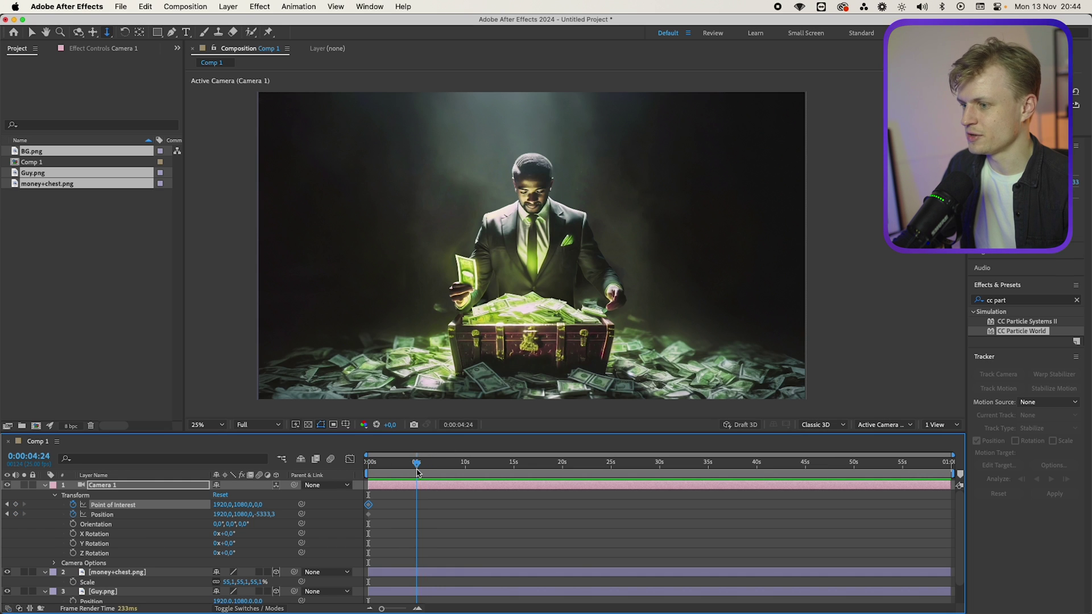
- Dolly and pan the camera to Position 1809, 1126.3, -4414.6 at 0:00:04:20, and apply Easy Ease to the end keyframes
{"action": "left_click_drag", "start_coordinate": [541, 287], "coordinate": [424, 227]}
{"action": "left_click", "coordinate": [93, 33]}
{"action": "right_click", "coordinate": [415, 505]}
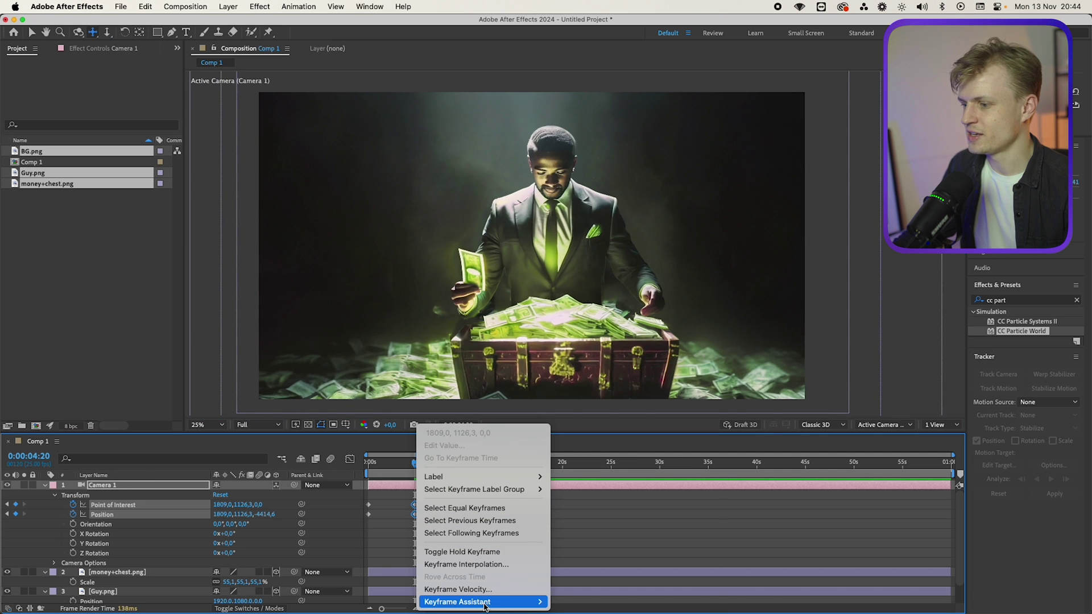
{"action": "mouse_move", "coordinate": [484, 602]}
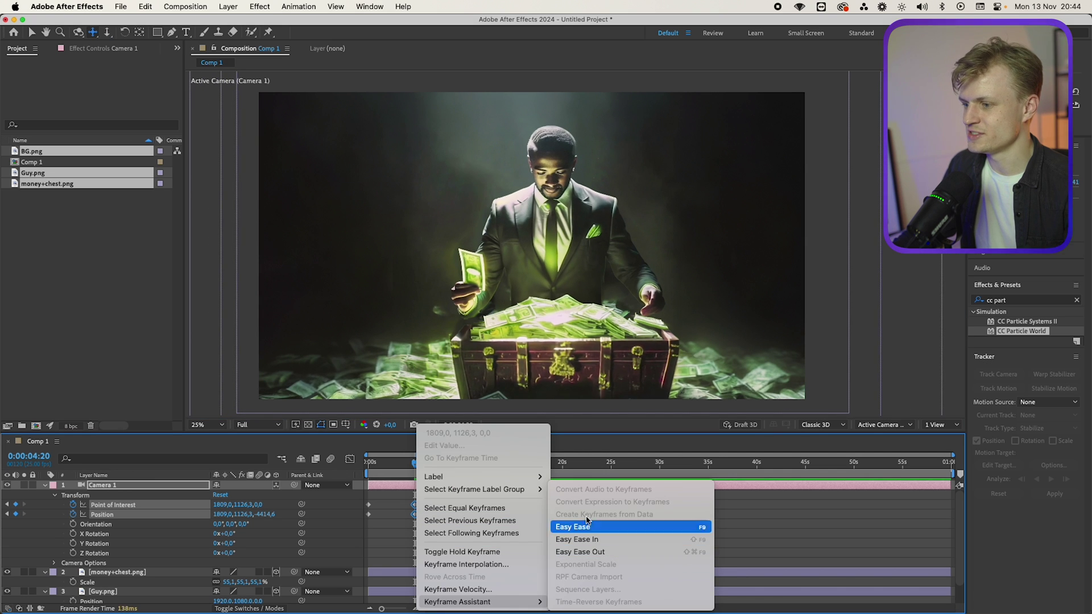
{"action": "left_click", "coordinate": [563, 524]}
- Set the preview resolution to Quarter and play the camera move from the start of the composition
{"action": "key", "text": "Home"}
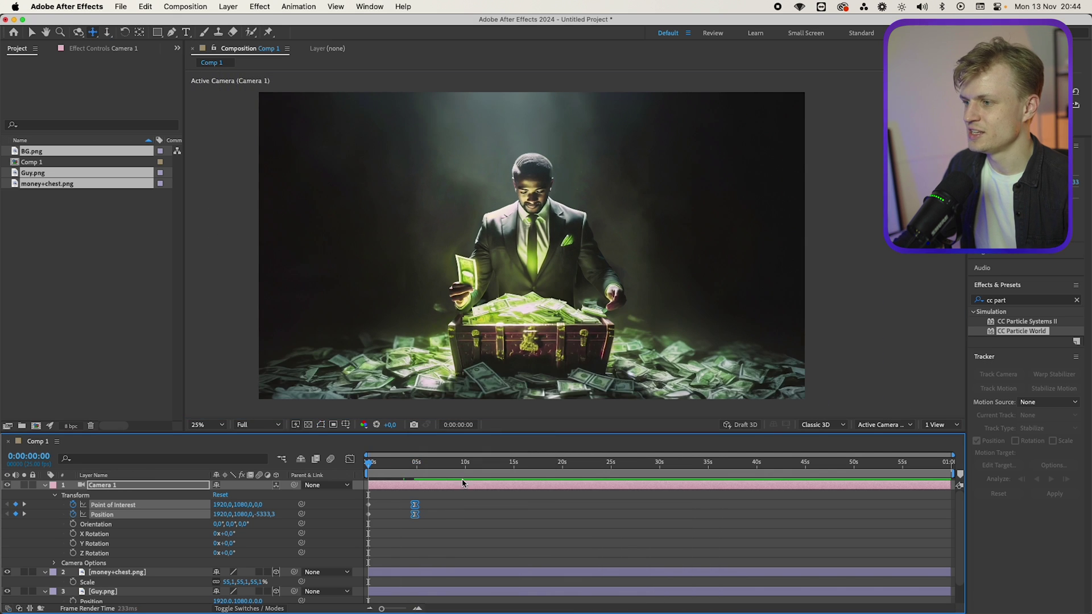
{"action": "left_click", "coordinate": [241, 423]}
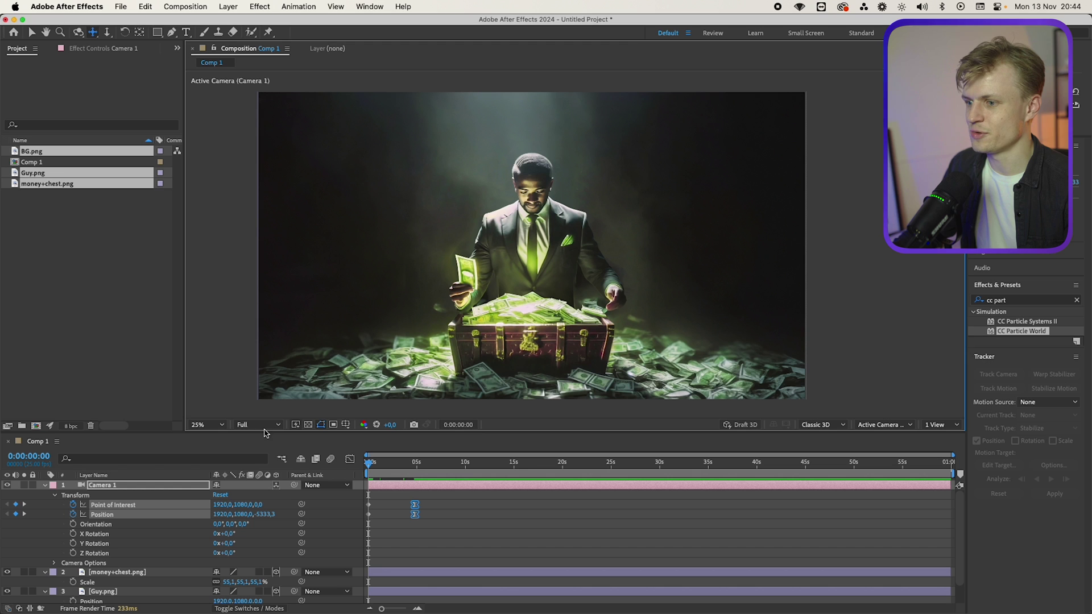
{"action": "left_click", "coordinate": [262, 426]}
{"action": "left_click", "coordinate": [256, 495]}
{"action": "left_click", "coordinate": [432, 511]}
{"action": "key", "text": "space"}
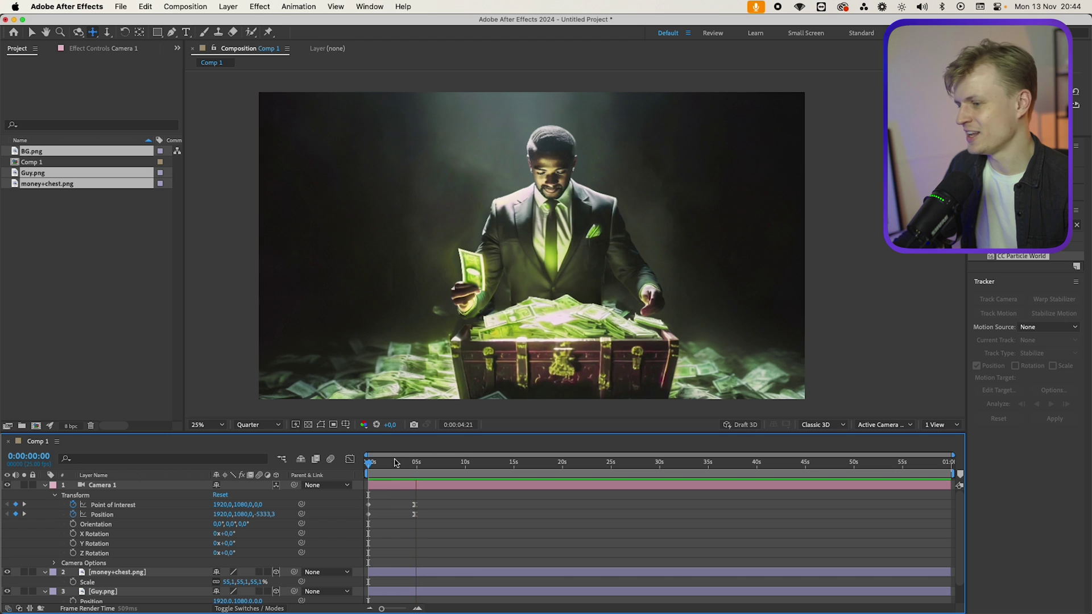
{"action": "left_click_drag", "start_coordinate": [392, 465], "coordinate": [426, 505]}
- Place puppet pins on the Guy.png layer at both of the man's hands, his head and his torso
{"action": "key", "text": "v"}
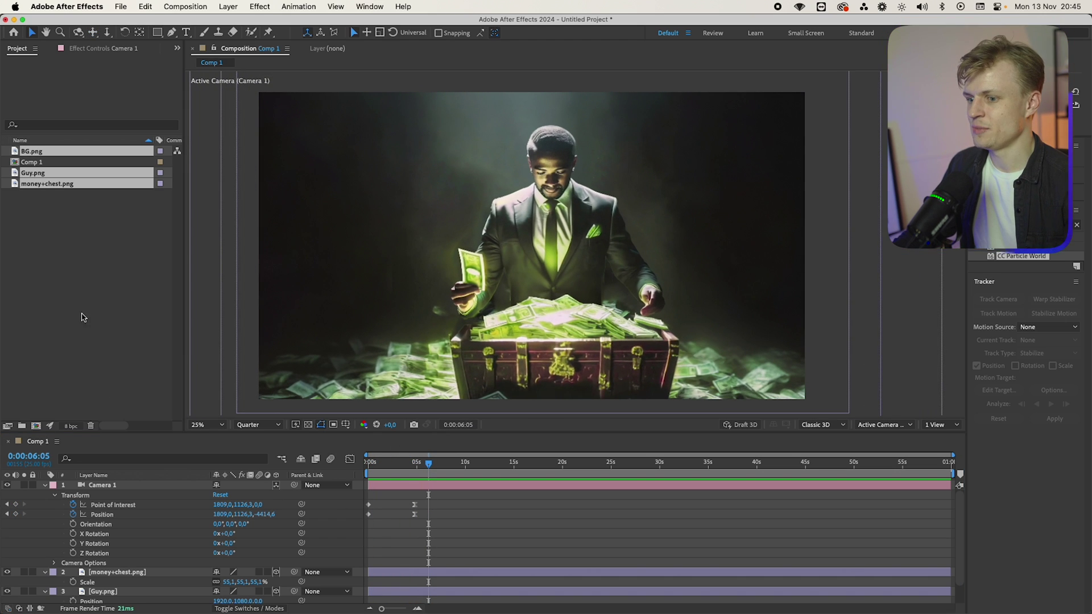
{"action": "left_click", "coordinate": [131, 592]}
{"action": "scroll", "coordinate": [122, 585], "scroll_direction": "down", "scroll_amount": 2}
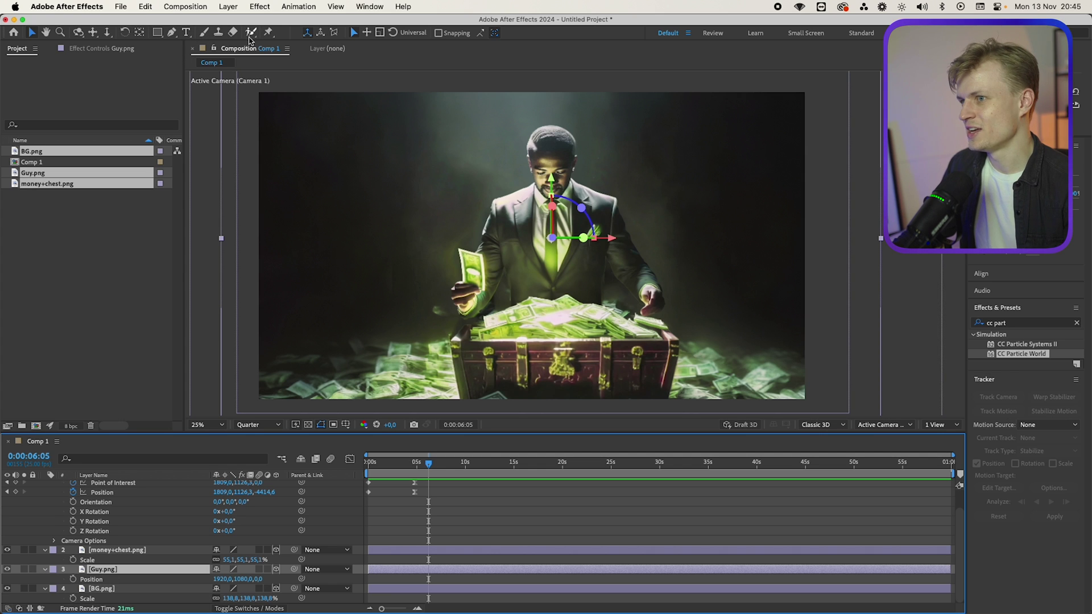
{"action": "left_click", "coordinate": [268, 32]}
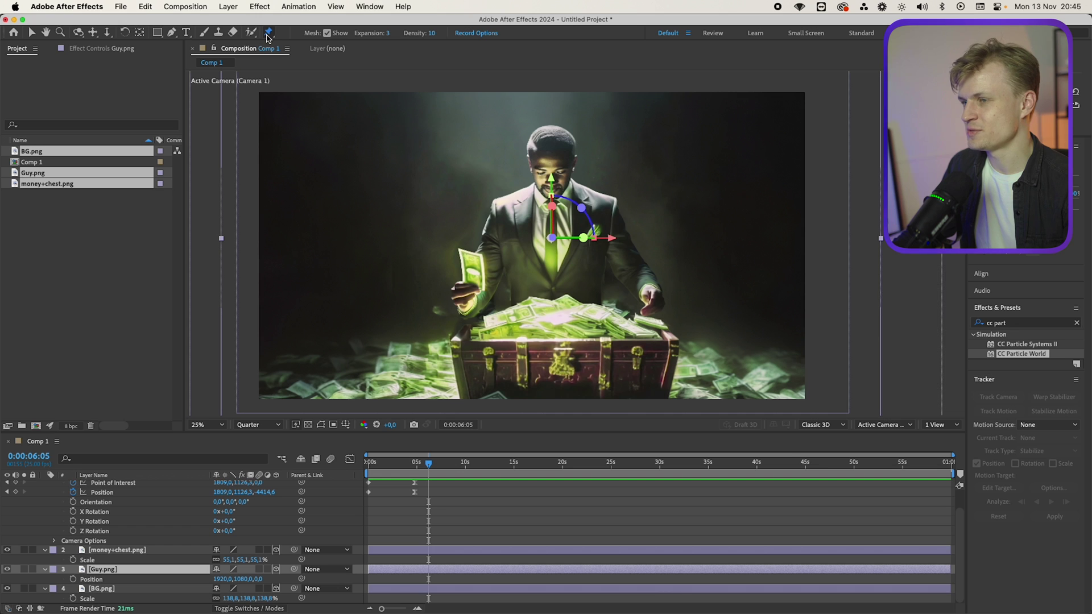
{"action": "left_click", "coordinate": [470, 287]}
{"action": "left_click", "coordinate": [551, 161]}
{"action": "left_click", "coordinate": [651, 294]}
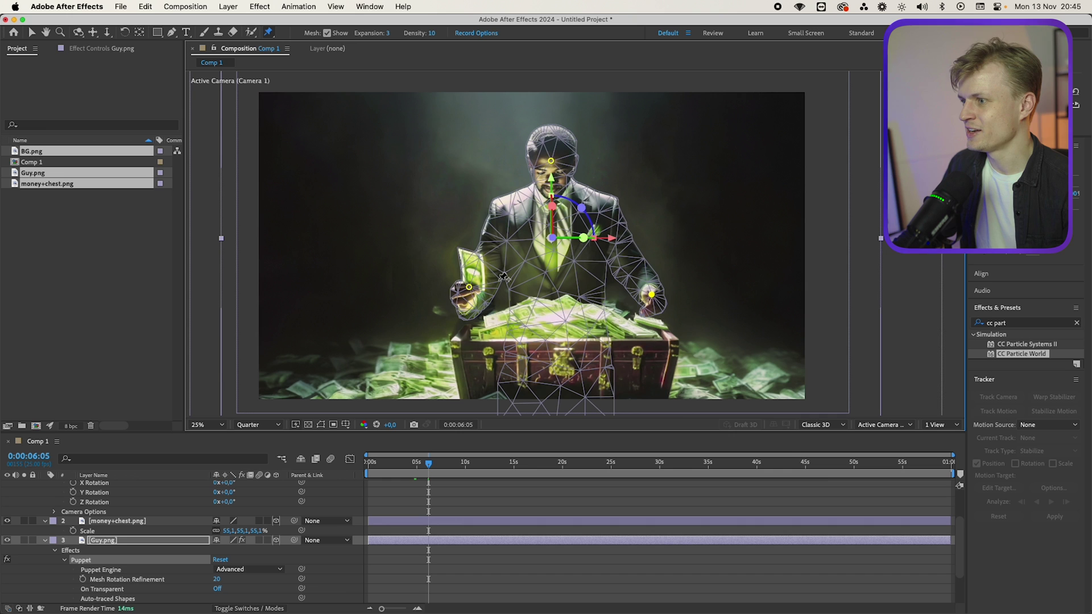
{"action": "left_click", "coordinate": [553, 273]}
- Try moving the pins on the man's hands to test how the mesh deforms, and restore them
{"action": "mouse_move", "coordinate": [652, 297]}
{"action": "left_mouse_down"}
{"action": "mouse_move", "coordinate": [671, 292]}
{"action": "mouse_move", "coordinate": [701, 249]}
{"action": "mouse_move", "coordinate": [676, 241]}
{"action": "mouse_move", "coordinate": [647, 286]}
{"action": "left_mouse_up"}
{"action": "left_click_drag", "start_coordinate": [465, 277], "coordinate": [453, 236]}
{"action": "left_click_drag", "start_coordinate": [451, 264], "coordinate": [469, 287]}
- Move the Position keyframes of all four puppet pins to the start of the timeline, and go to 0:00:05:02
{"action": "key", "text": "u"}
{"action": "left_click_drag", "start_coordinate": [468, 502], "coordinate": [368, 579]}
{"action": "left_click_drag", "start_coordinate": [369, 476], "coordinate": [417, 478]}
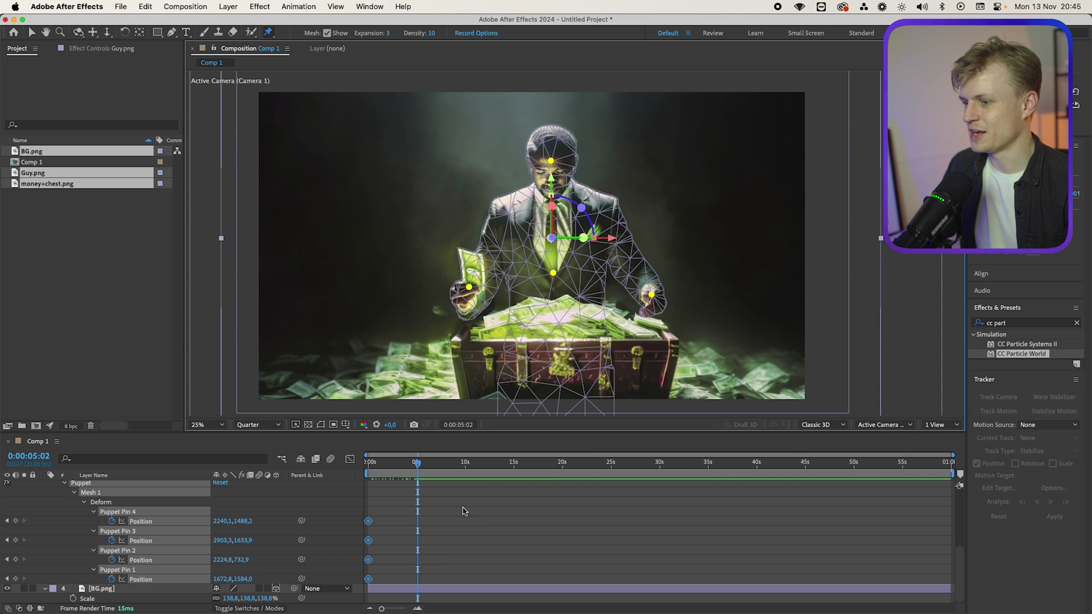
- Try pulling the pin on the hand holding the banknote outward and down, and undo the move
{"action": "left_click_drag", "start_coordinate": [469, 286], "coordinate": [383, 319]}
{"action": "key", "text": "super+z"}
{"action": "key", "text": "super+z"}
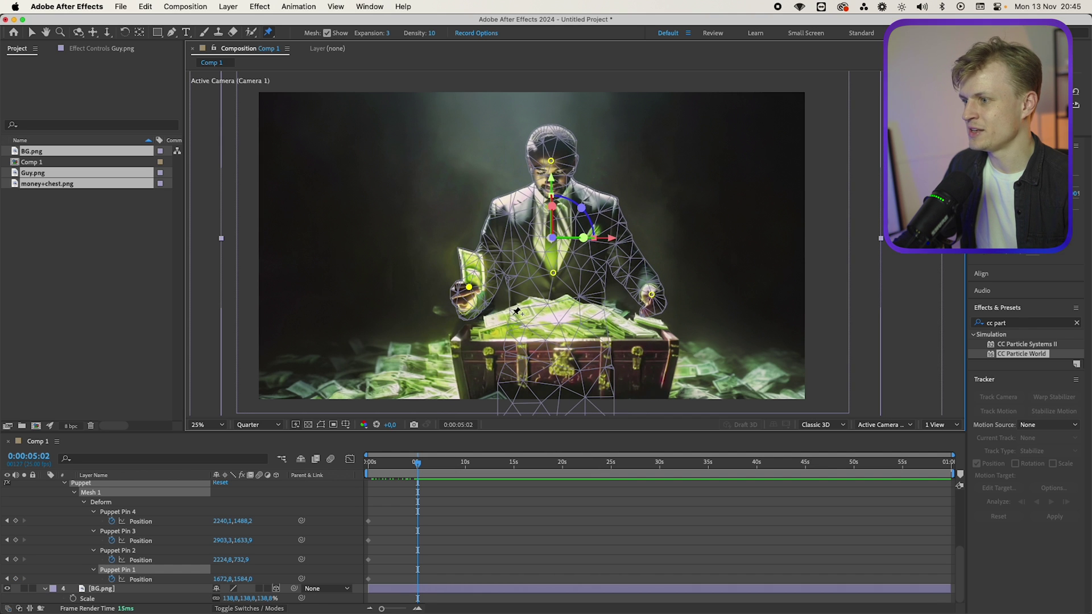
- Add a fifth puppet pin at the man's lower torso just above the money and move the banknote hand's pin to 1780,1, 1691,4
{"action": "left_click", "coordinate": [513, 314]}
{"action": "key", "text": "period"}
{"action": "key", "text": "period"}
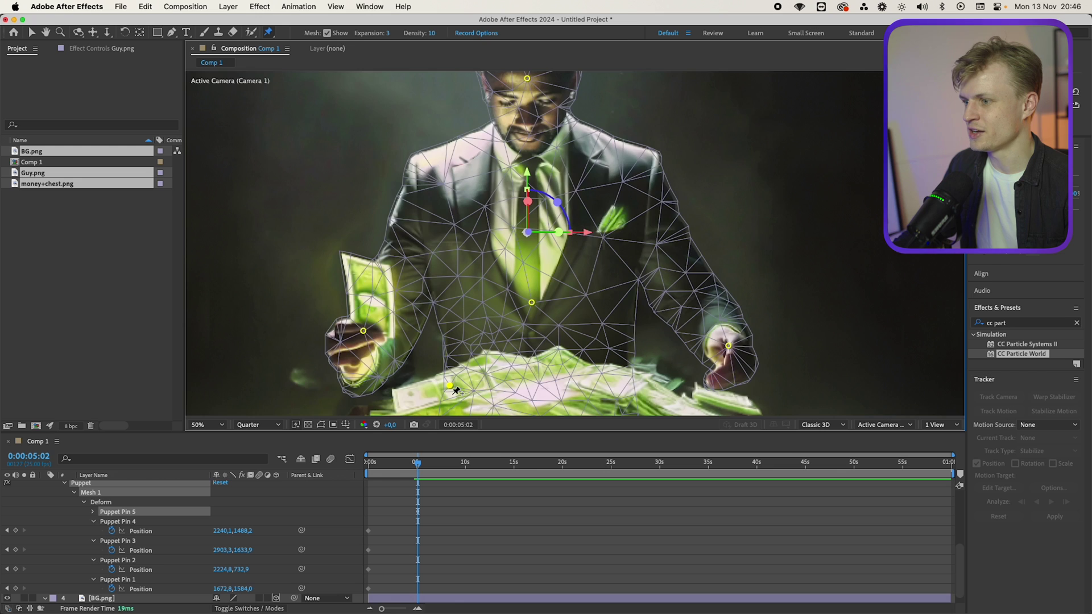
{"action": "key", "text": "comma"}
{"action": "key", "text": "comma"}
{"action": "left_click_drag", "start_coordinate": [478, 293], "coordinate": [495, 309]}
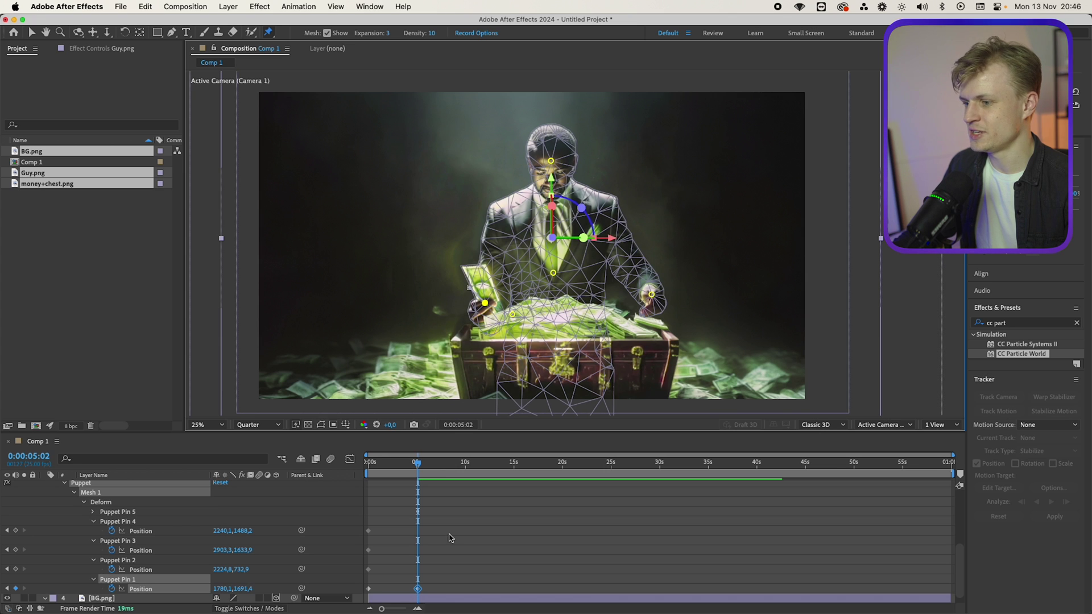
- Apply Easy Ease to the banknote hand pin's second Position keyframe, move it to about 3 seconds, and preview the motion
{"action": "right_click", "coordinate": [419, 591]}
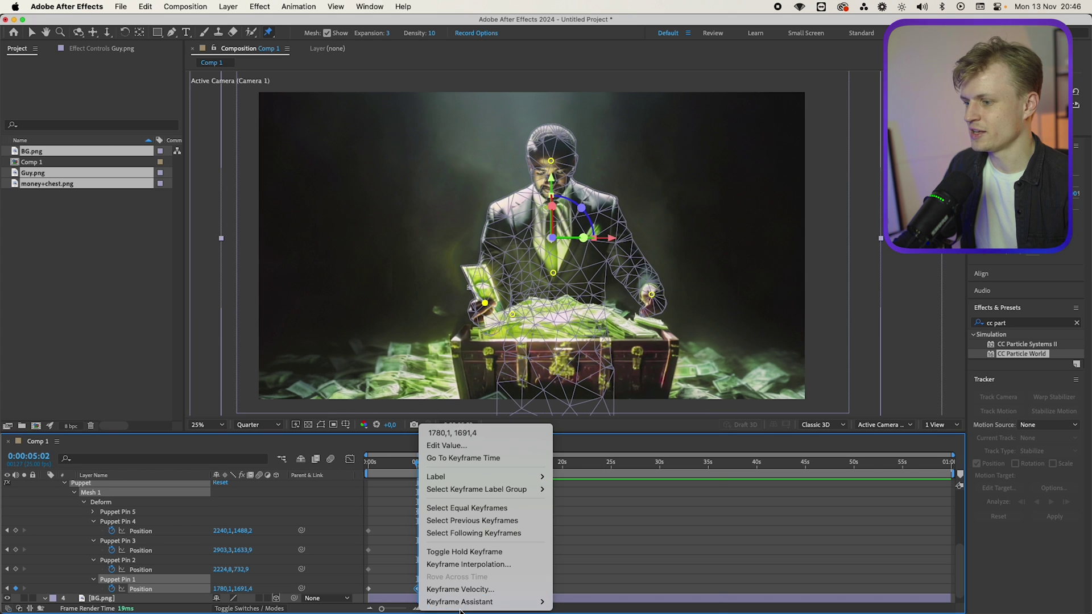
{"action": "mouse_move", "coordinate": [489, 602]}
{"action": "left_click", "coordinate": [618, 530]}
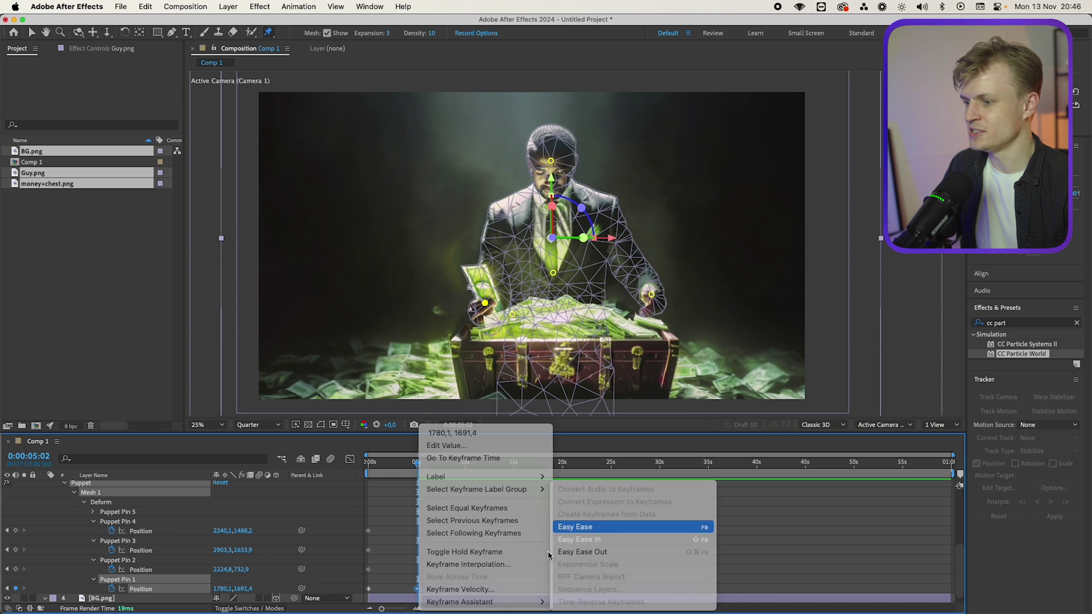
{"action": "left_click", "coordinate": [400, 473]}
{"action": "key", "text": "space"}
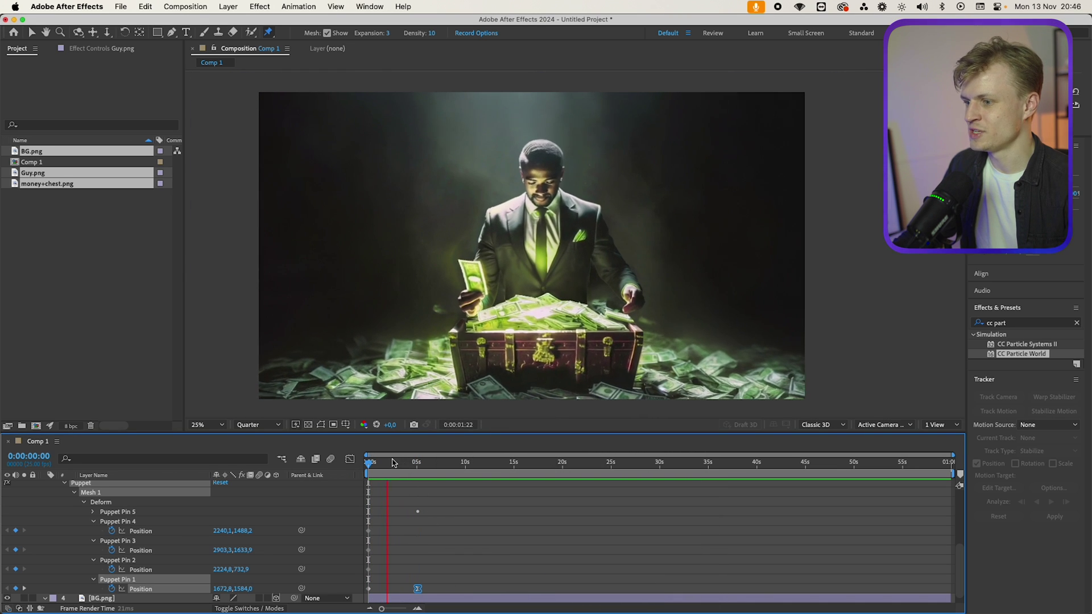
{"action": "key", "text": "space"}
{"action": "mouse_move", "coordinate": [416, 589]}
{"action": "left_mouse_down"}
{"action": "mouse_move", "coordinate": [387, 589]}
{"action": "mouse_move", "coordinate": [400, 589]}
{"action": "left_mouse_up"}
{"action": "key", "text": "space"}
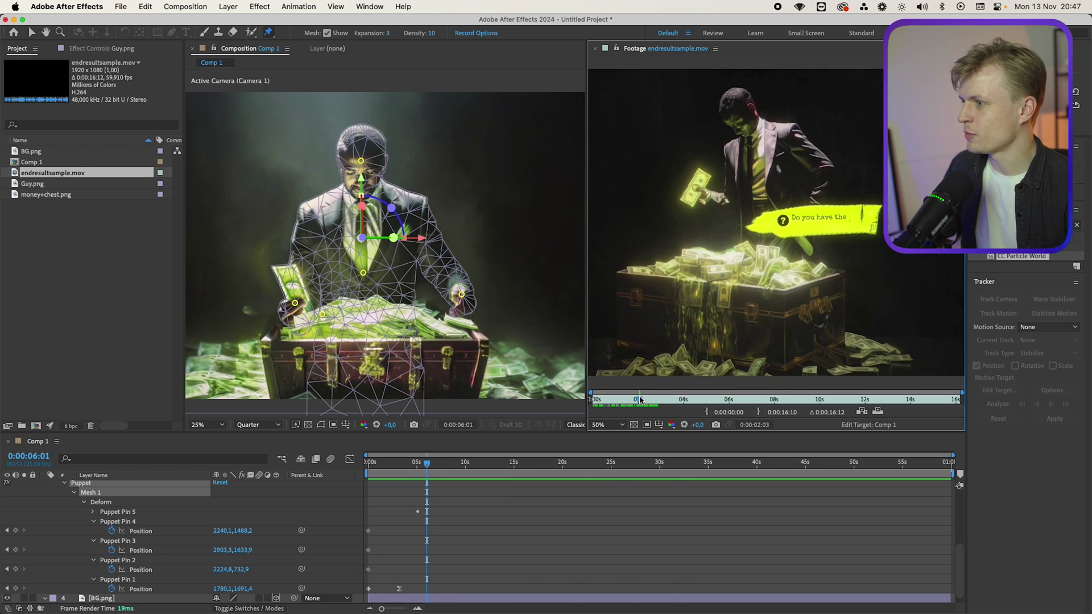
- Scrub through the endresultsample.mov footage to examine how the reference animation moves and where its text elements appear
{"action": "left_click_drag", "start_coordinate": [640, 400], "coordinate": [660, 399]}
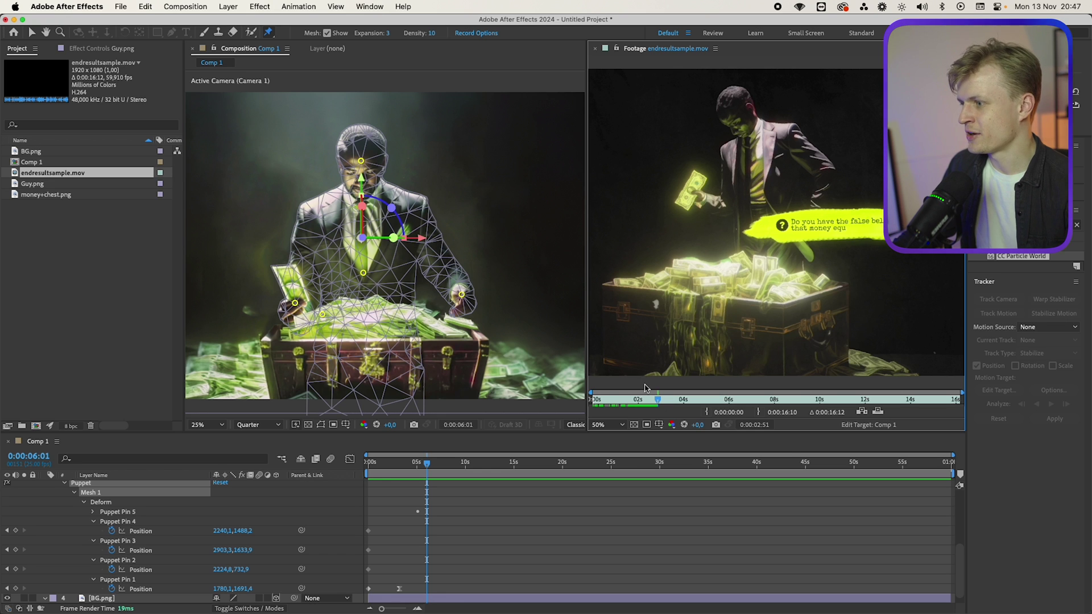
{"action": "left_click", "coordinate": [636, 401]}
{"action": "left_click_drag", "start_coordinate": [635, 402], "coordinate": [785, 425]}
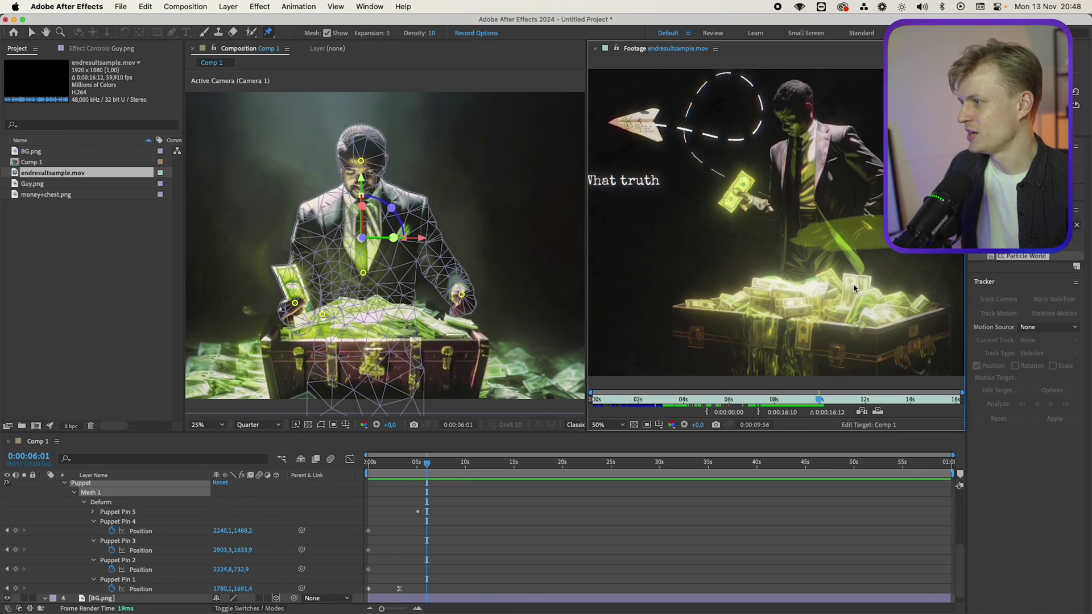
{"action": "left_click_drag", "start_coordinate": [810, 401], "coordinate": [785, 401]}
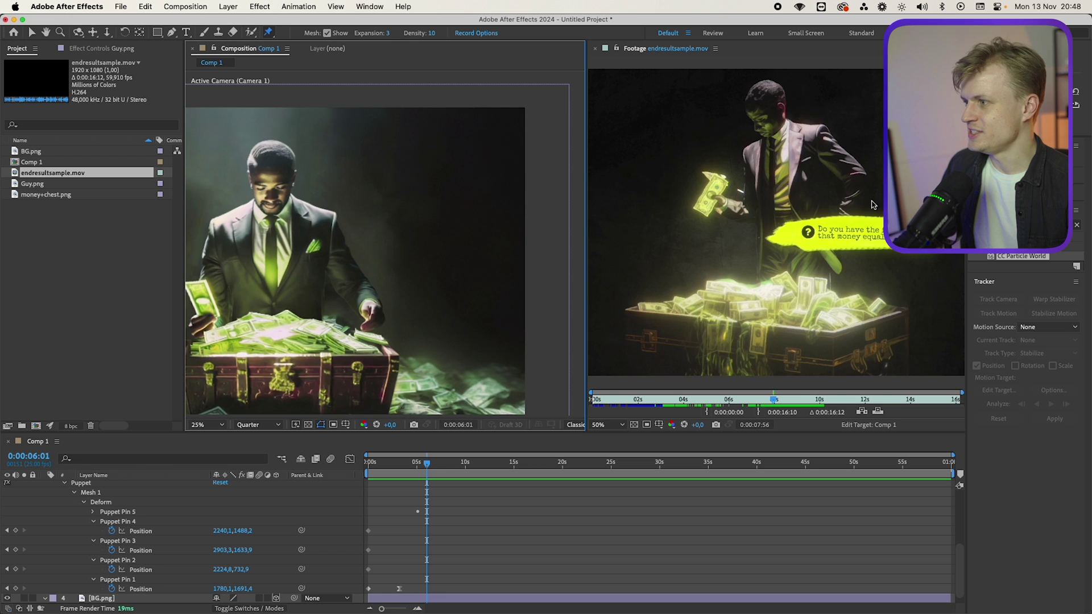
- Add the 195.eps brush strokes to Comp 1 as the uppermost layer, scale them to 330%, and place them over the man
{"action": "left_click_drag", "start_coordinate": [32, 151], "coordinate": [492, 267]}
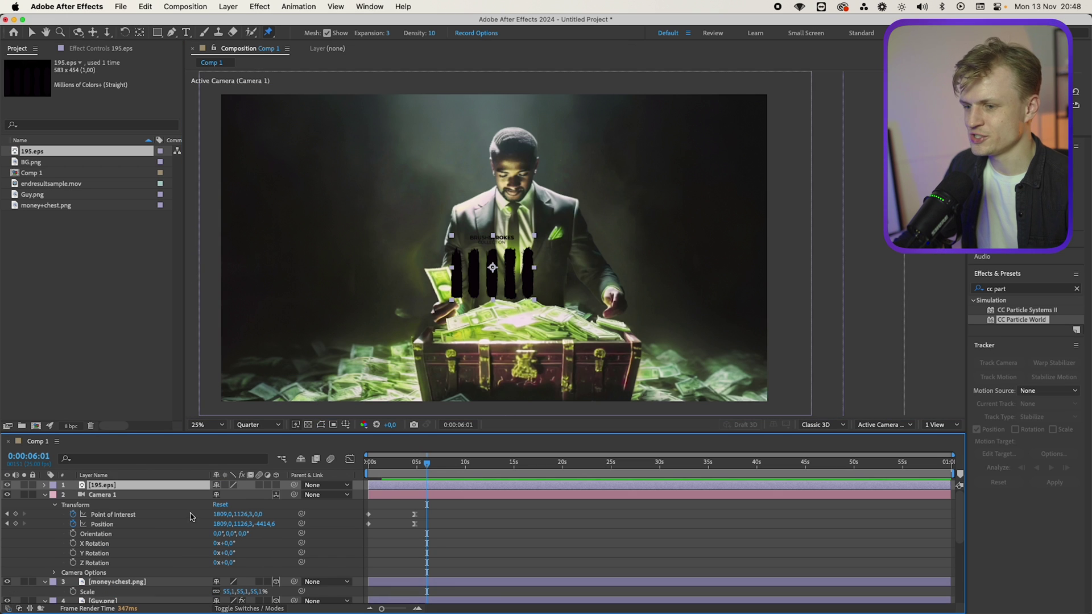
{"action": "key", "text": "s"}
{"action": "left_click_drag", "start_coordinate": [229, 495], "coordinate": [361, 495]}
{"action": "key", "text": "v"}
{"action": "left_click_drag", "start_coordinate": [515, 247], "coordinate": [577, 244]}
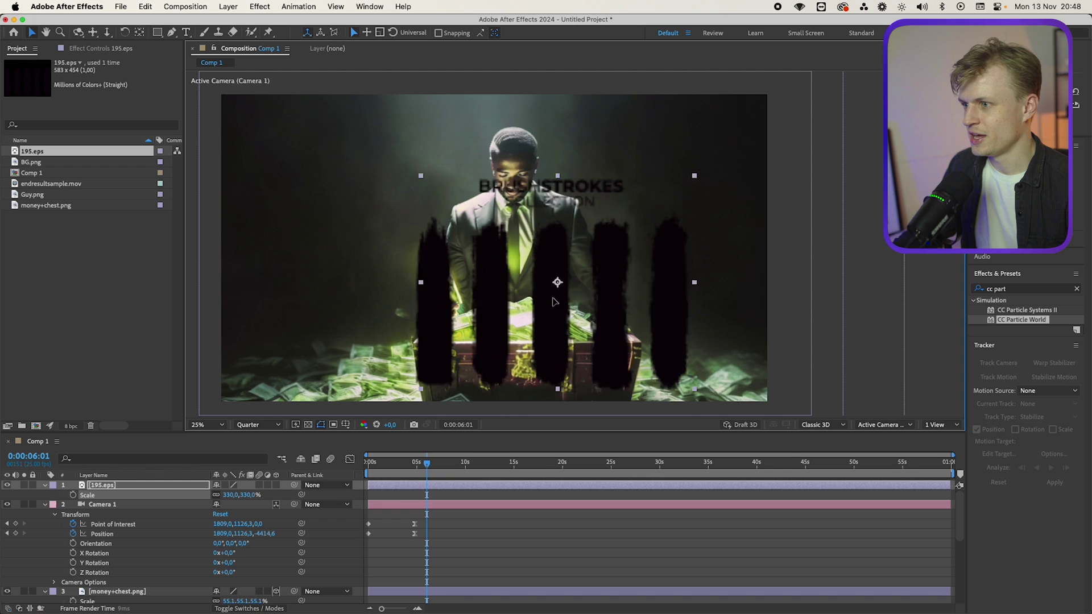
- Turn on continuous rasterization for the 195.eps layer and apply a Tint effect that maps black to bright yellow-green
{"action": "left_click", "coordinate": [224, 486]}
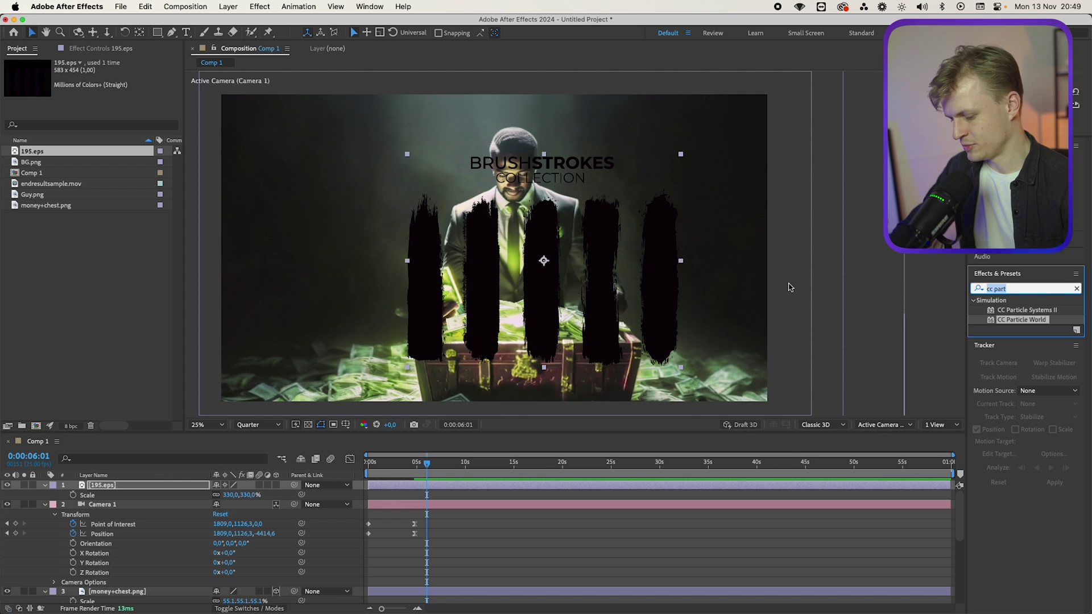
{"action": "type", "text": "tint"}
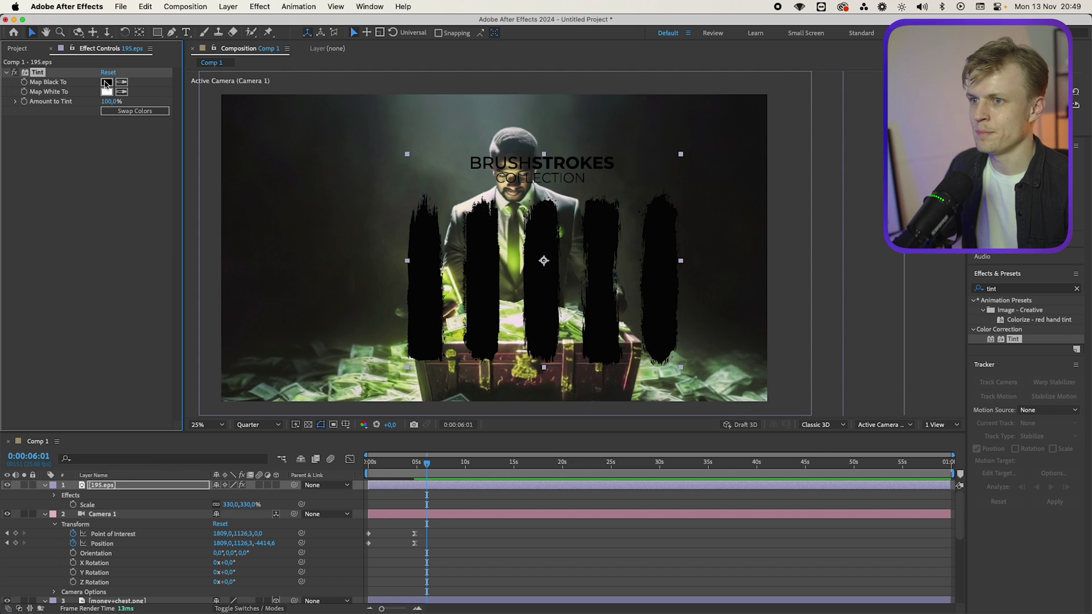
{"action": "left_click", "coordinate": [106, 84]}
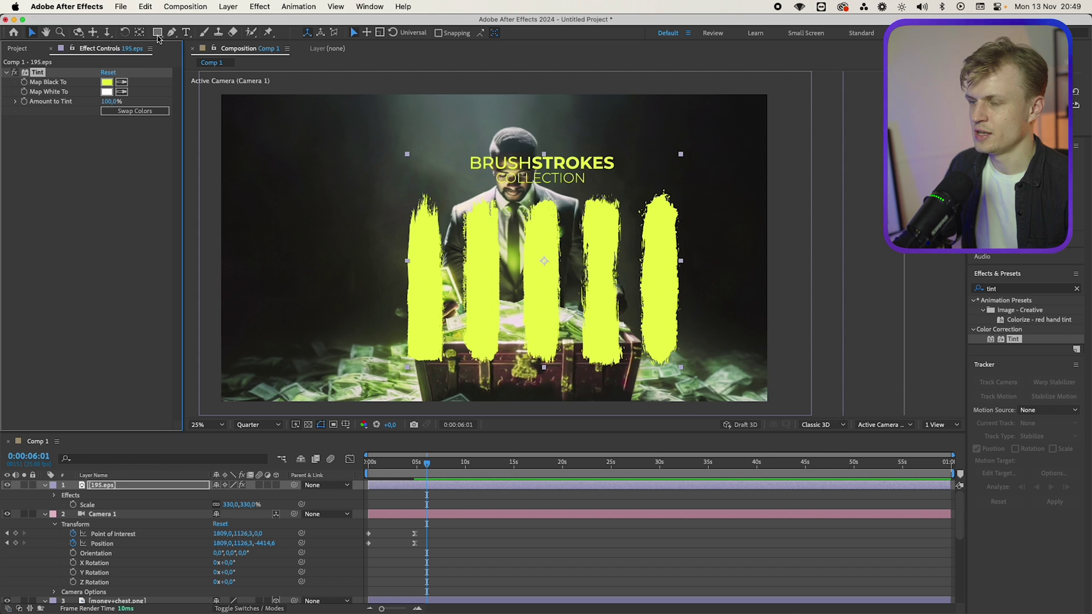
- Mask the 195.eps layer with a rectangle around its leftmost brush stroke and make it a 3D layer
{"action": "left_click", "coordinate": [157, 32]}
{"action": "left_click_drag", "start_coordinate": [387, 371], "coordinate": [448, 186]}
{"action": "left_click", "coordinate": [277, 486]}
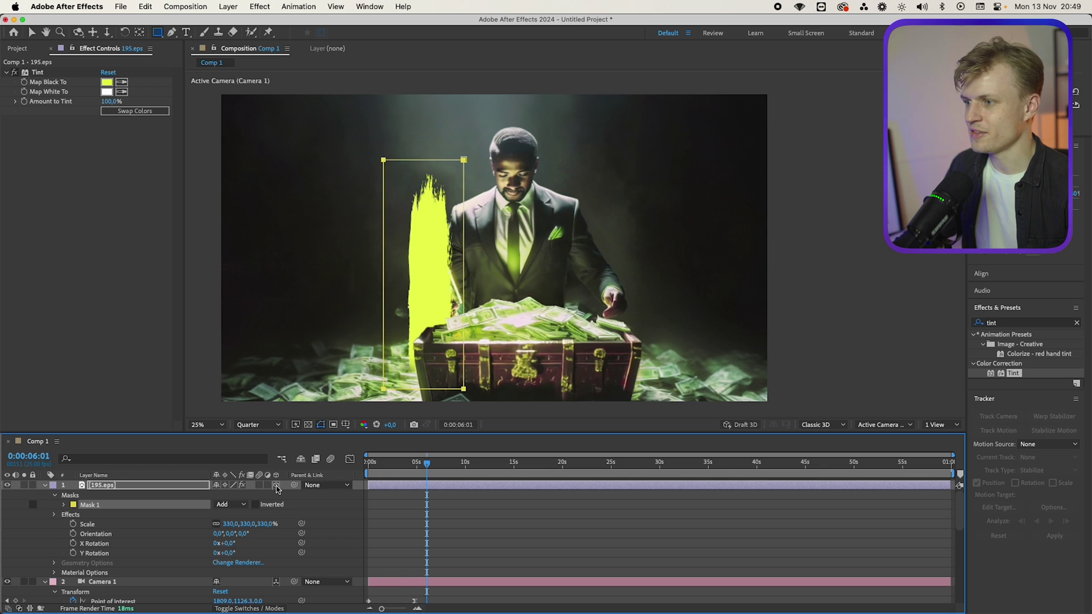
- Duplicate the 195.eps layer, mask a different stroke over the first one, parent it to the original, and scale it to 121,5%
{"action": "key", "text": "v"}
{"action": "key", "text": "super+d"}
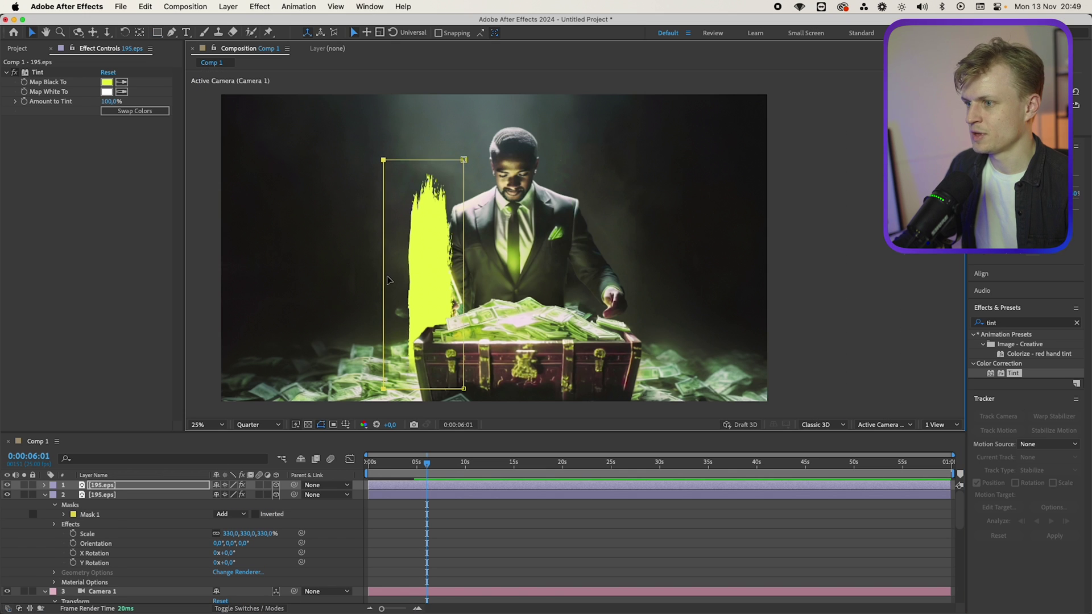
{"action": "mouse_move", "coordinate": [417, 280]}
{"action": "left_mouse_down"}
{"action": "mouse_move", "coordinate": [508, 284]}
{"action": "mouse_move", "coordinate": [494, 289]}
{"action": "left_mouse_up"}
{"action": "key", "text": "Return"}
{"action": "left_click_drag", "start_coordinate": [628, 260], "coordinate": [565, 264]}
{"action": "key", "text": "s"}
{"action": "left_click_drag", "start_coordinate": [257, 497], "coordinate": [148, 507]}
- Rotate the original 195.eps brush stroke layer to 83° around the Z axis
{"action": "left_click", "coordinate": [192, 500]}
{"action": "key", "text": "r"}
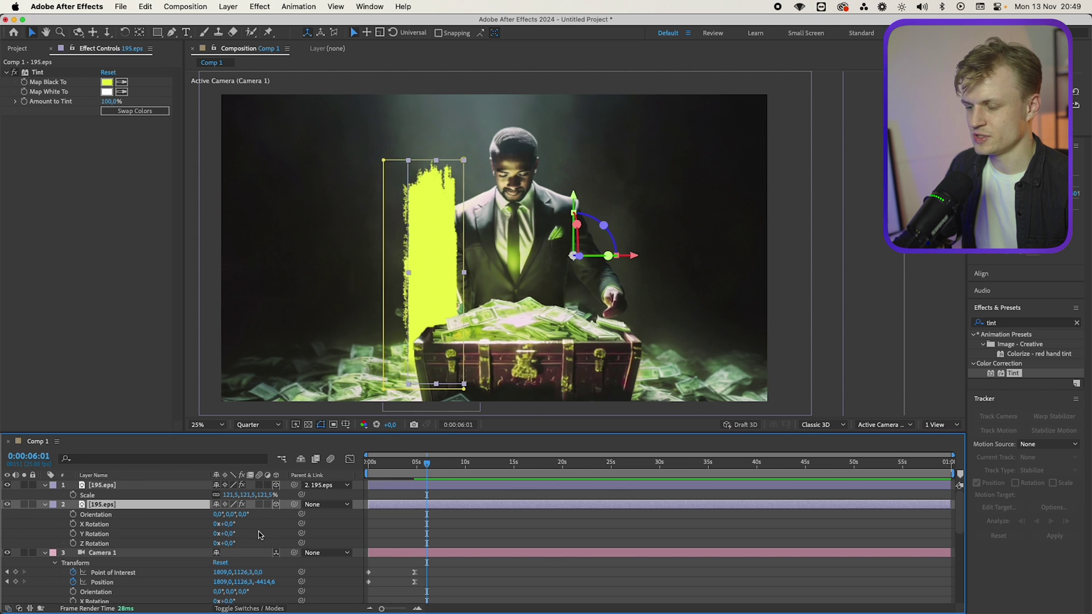
{"action": "mouse_move", "coordinate": [233, 536]}
{"action": "left_mouse_down"}
{"action": "mouse_move", "coordinate": [246, 536]}
{"action": "mouse_move", "coordinate": [234, 526]}
{"action": "mouse_move", "coordinate": [279, 543]}
{"action": "left_mouse_up"}
{"action": "key", "text": "super+z"}
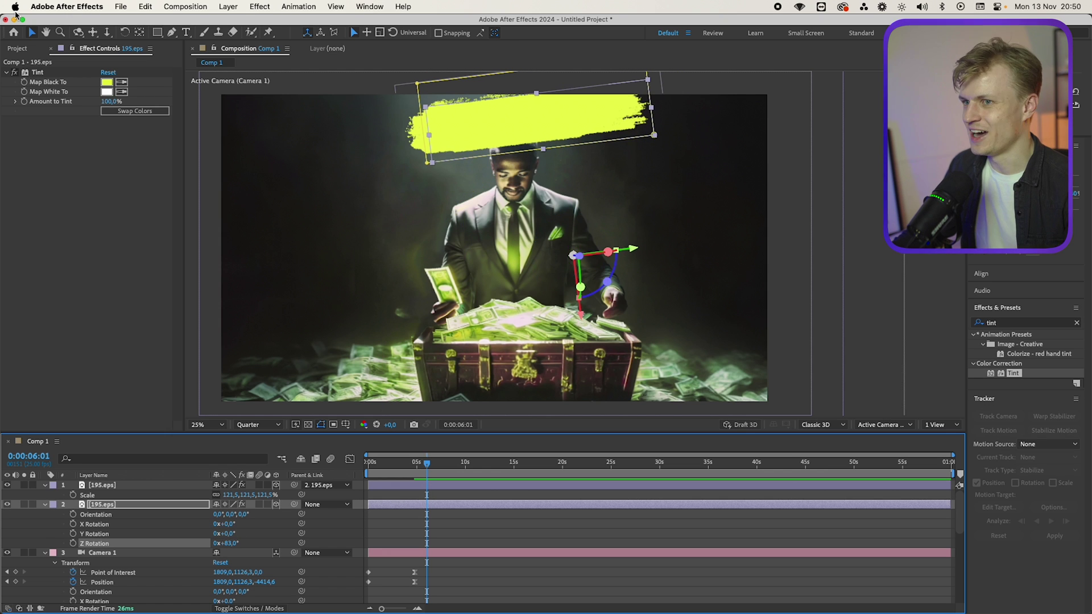
- Shrink the brush stroke to 237% with a Z rotation of 84° and place it across the man's jacket and arm above the chest
{"action": "mouse_move", "coordinate": [579, 294]}
{"action": "left_mouse_down"}
{"action": "mouse_move", "coordinate": [575, 248]}
{"action": "mouse_move", "coordinate": [615, 247]}
{"action": "left_mouse_up"}
{"action": "key", "text": "s"}
{"action": "mouse_move", "coordinate": [248, 514]}
{"action": "left_mouse_down"}
{"action": "mouse_move", "coordinate": [194, 514]}
{"action": "mouse_move", "coordinate": [226, 544]}
{"action": "left_mouse_up"}
{"action": "key", "text": "r"}
{"action": "left_click_drag", "start_coordinate": [631, 247], "coordinate": [646, 261]}
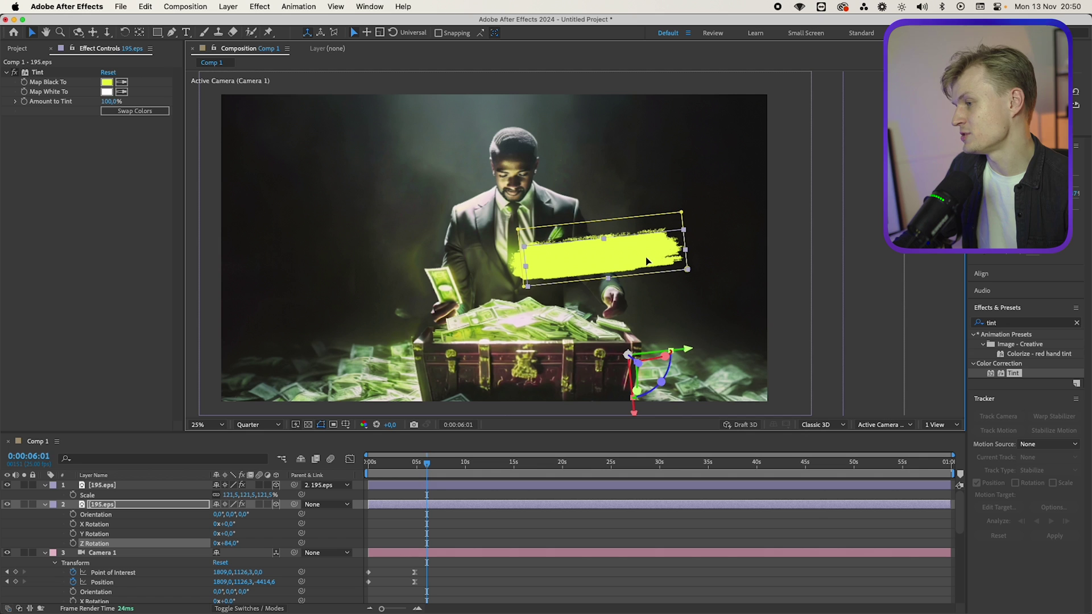
- Show the layer modes and use the duplicate 195.eps layer as the track matte of the original brush stroke layer
{"action": "left_click", "coordinate": [182, 509]}
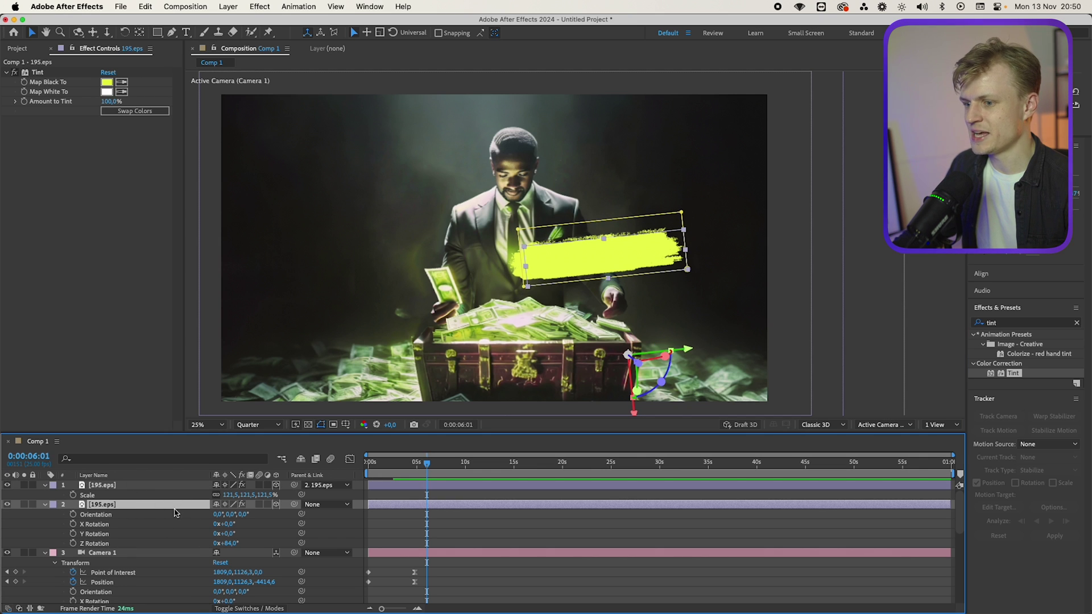
{"action": "left_click", "coordinate": [250, 608]}
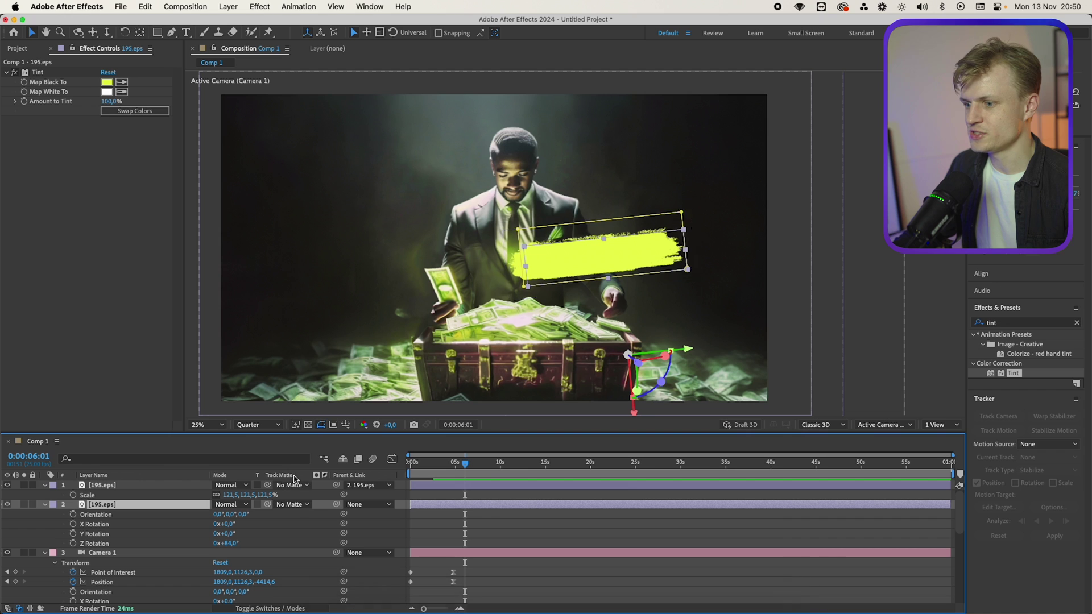
{"action": "left_click", "coordinate": [300, 510]}
{"action": "left_click", "coordinate": [304, 538]}
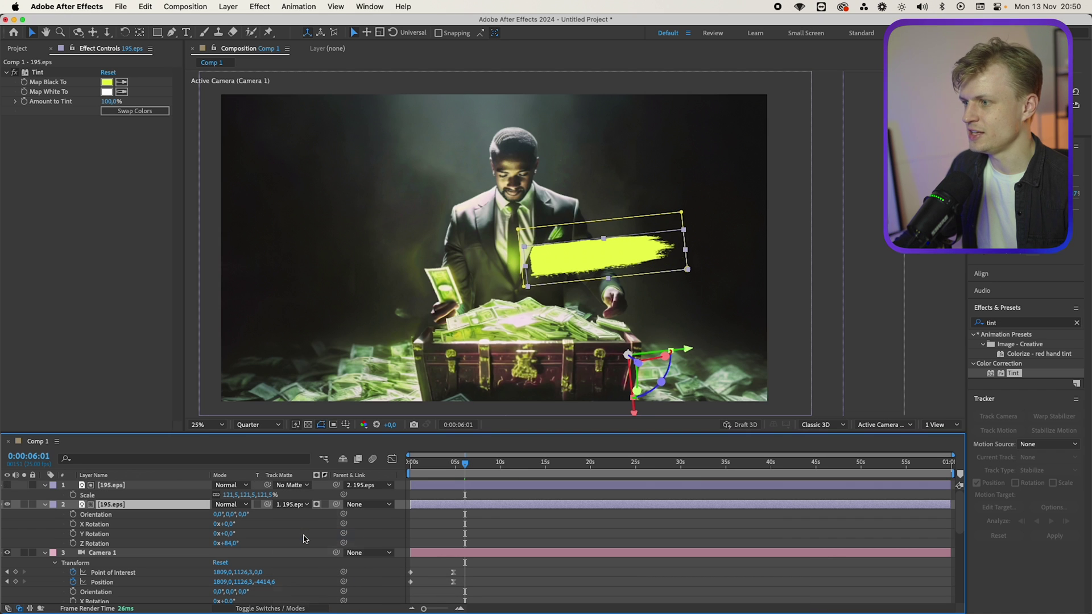
- Animate the matte layer's Position from 201,2, 615,1 at 0:00:06:01 to 201,2, 227,0 shortly after, wiping the brush stroke in
{"action": "left_click", "coordinate": [335, 488]}
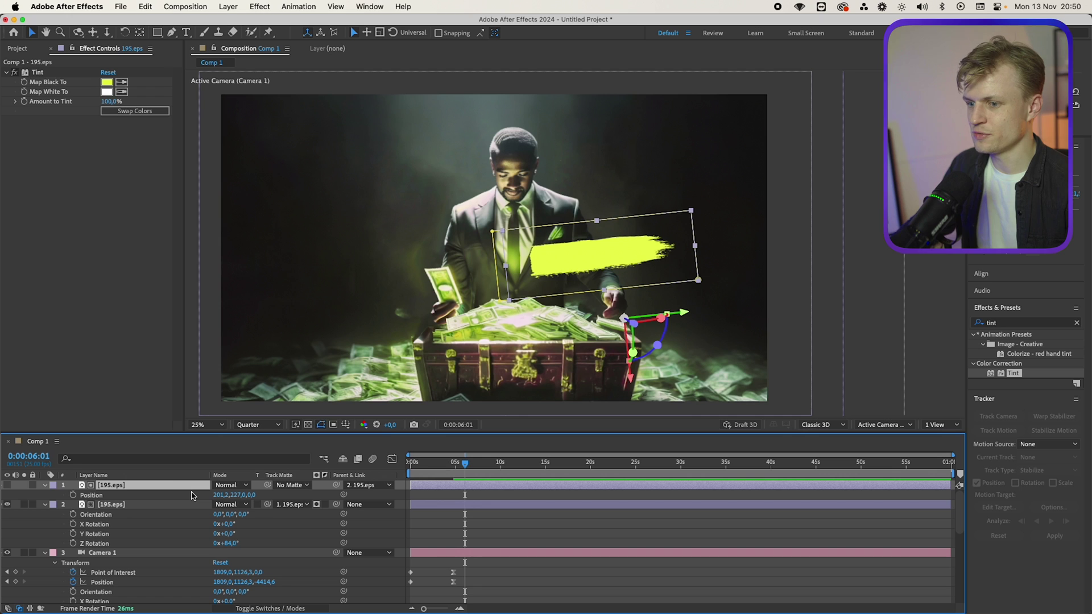
{"action": "left_click", "coordinate": [72, 495]}
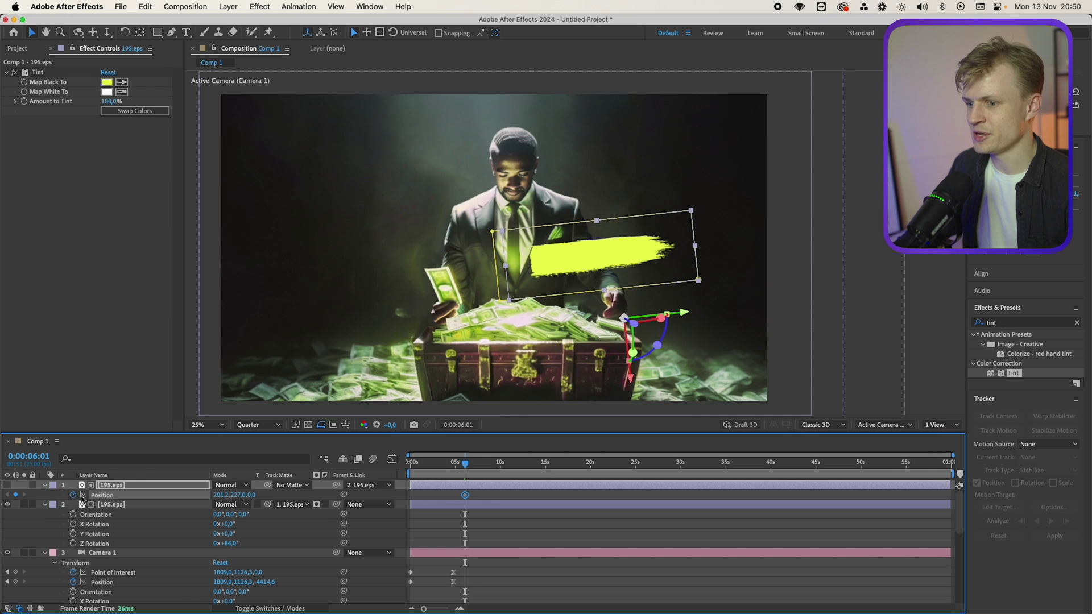
{"action": "left_click_drag", "start_coordinate": [465, 495], "coordinate": [496, 495]}
{"action": "left_click_drag", "start_coordinate": [682, 314], "coordinate": [526, 332]}
{"action": "mouse_move", "coordinate": [465, 464]}
{"action": "left_mouse_down"}
{"action": "mouse_move", "coordinate": [462, 481]}
{"action": "mouse_move", "coordinate": [511, 482]}
{"action": "mouse_move", "coordinate": [467, 482]}
{"action": "mouse_move", "coordinate": [526, 481]}
{"action": "mouse_move", "coordinate": [471, 482]}
{"action": "left_mouse_up"}
{"action": "left_click_drag", "start_coordinate": [496, 495], "coordinate": [469, 500]}
- Apply Easy Ease to the matte layer's Position keyframes, tighten their spacing to about half a second, and preview the reveal
{"action": "right_click", "coordinate": [463, 498]}
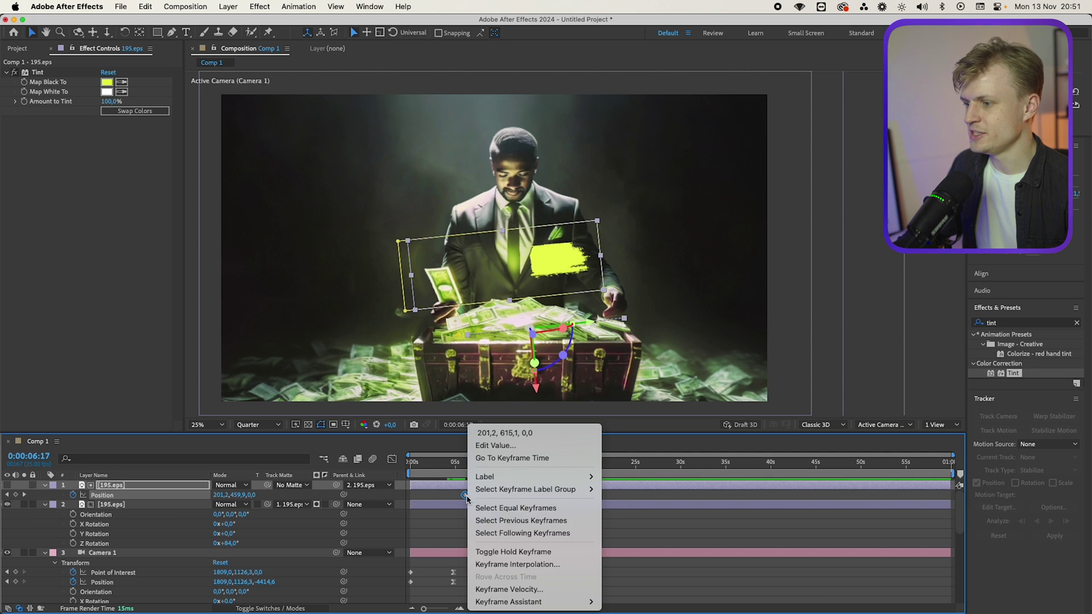
{"action": "mouse_move", "coordinate": [512, 597]}
{"action": "left_click", "coordinate": [631, 536]}
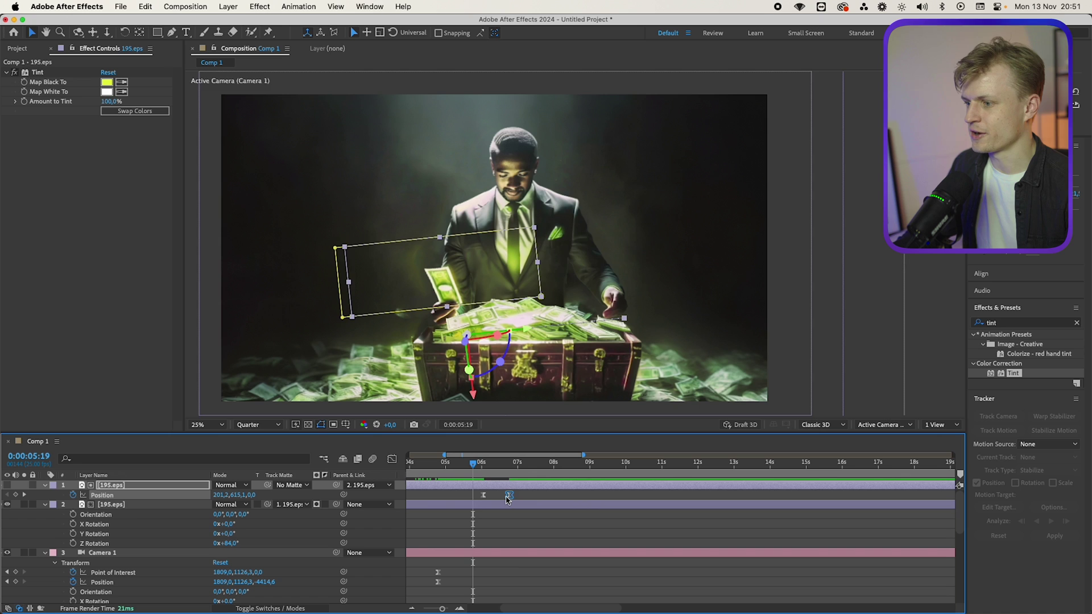
{"action": "key", "text": "space"}
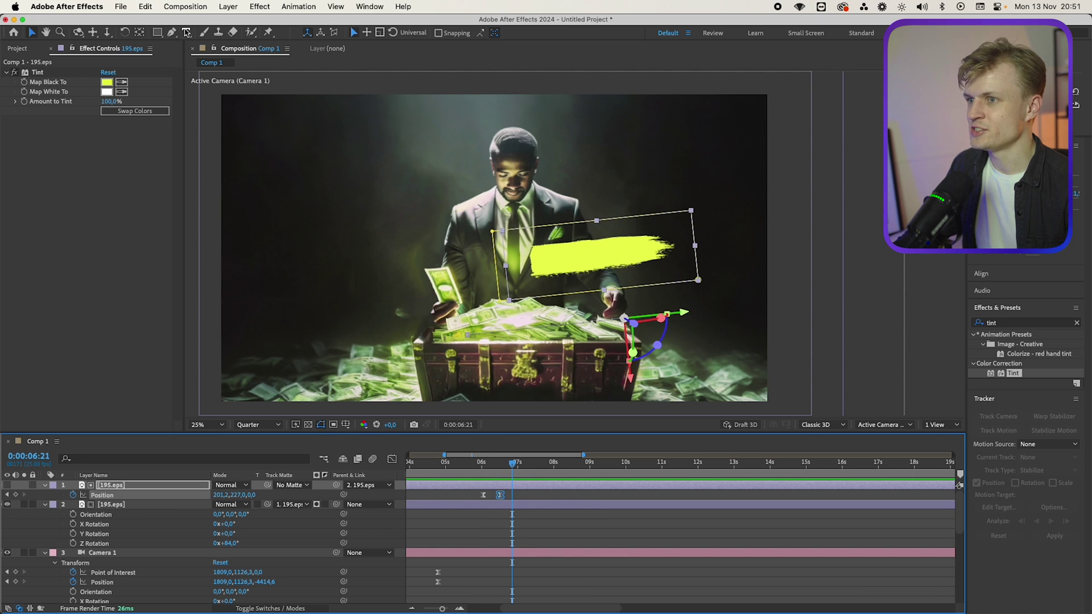
- Bring the brush stroke layer closer to the camera in Z, scale it to 201%, and reposition it beside the man's torso
{"action": "left_click", "coordinate": [189, 502]}
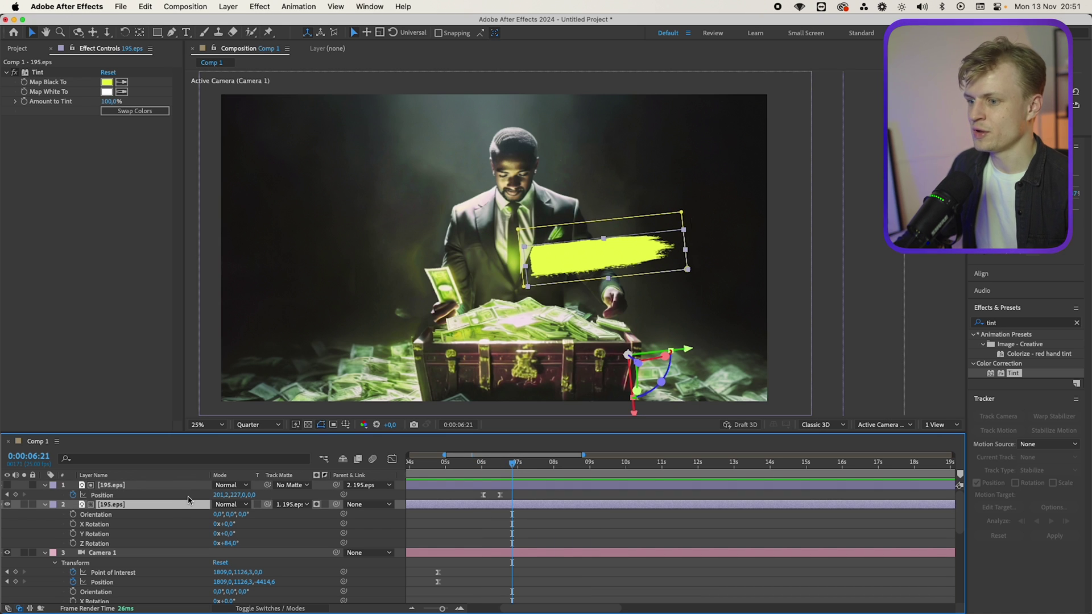
{"action": "key", "text": "p"}
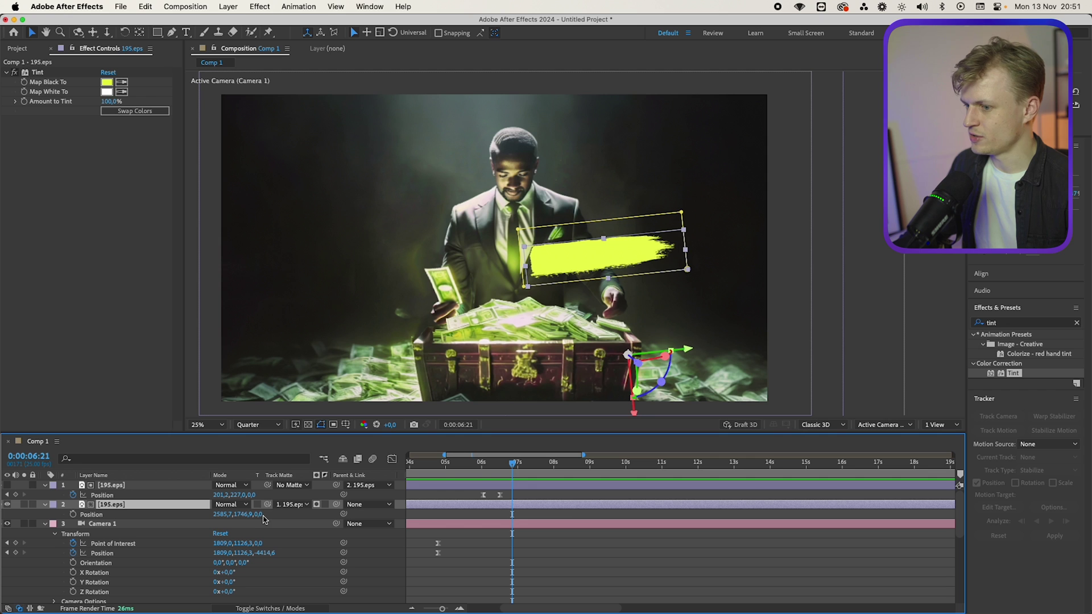
{"action": "mouse_move", "coordinate": [260, 519]}
{"action": "left_mouse_down"}
{"action": "mouse_move", "coordinate": [236, 536]}
{"action": "mouse_move", "coordinate": [195, 525]}
{"action": "left_mouse_up"}
{"action": "key", "text": "s"}
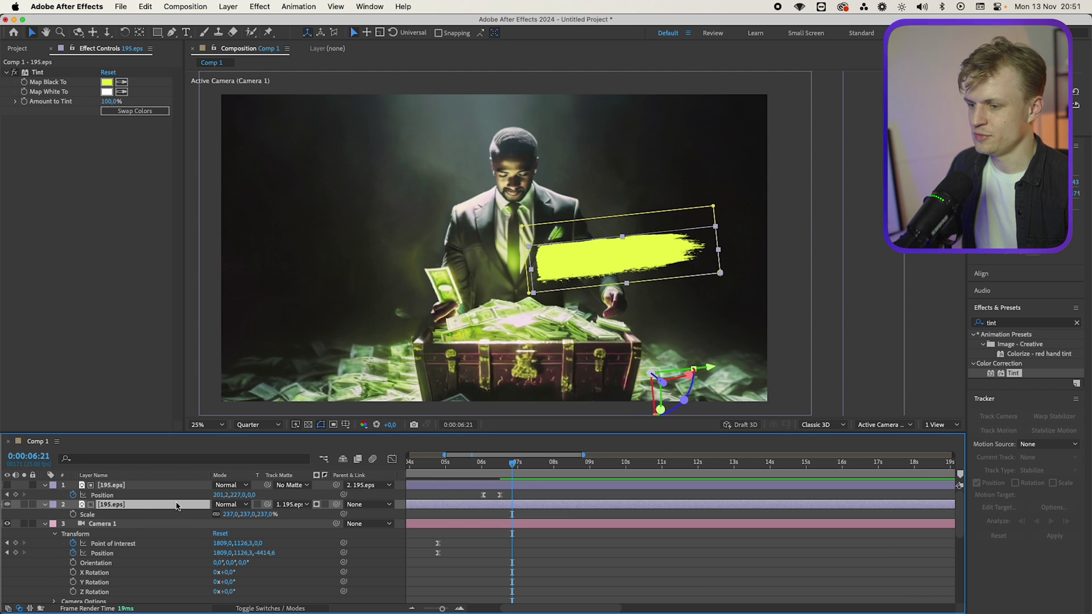
{"action": "left_click_drag", "start_coordinate": [267, 513], "coordinate": [255, 514]}
{"action": "left_click_drag", "start_coordinate": [638, 277], "coordinate": [627, 261]}
{"action": "left_click_drag", "start_coordinate": [627, 261], "coordinate": [619, 253]}
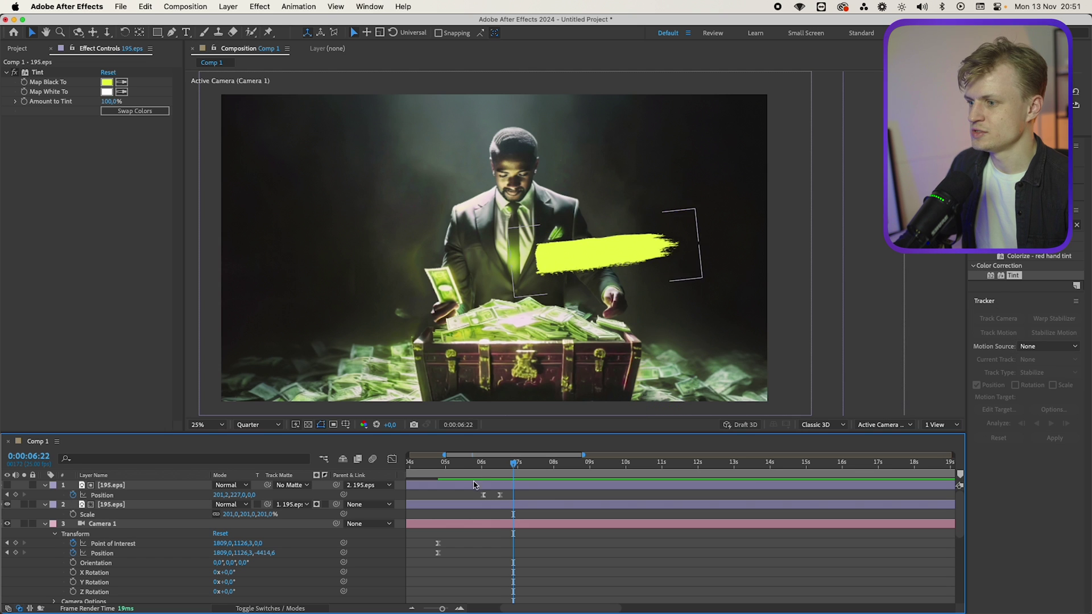
- Move the brush stroke's reveal keyframes earlier to about 2.5 and 3 seconds, and go to 0:00:03:07
{"action": "left_click_drag", "start_coordinate": [460, 465], "coordinate": [399, 470]}
{"action": "left_click_drag", "start_coordinate": [572, 489], "coordinate": [567, 490]}
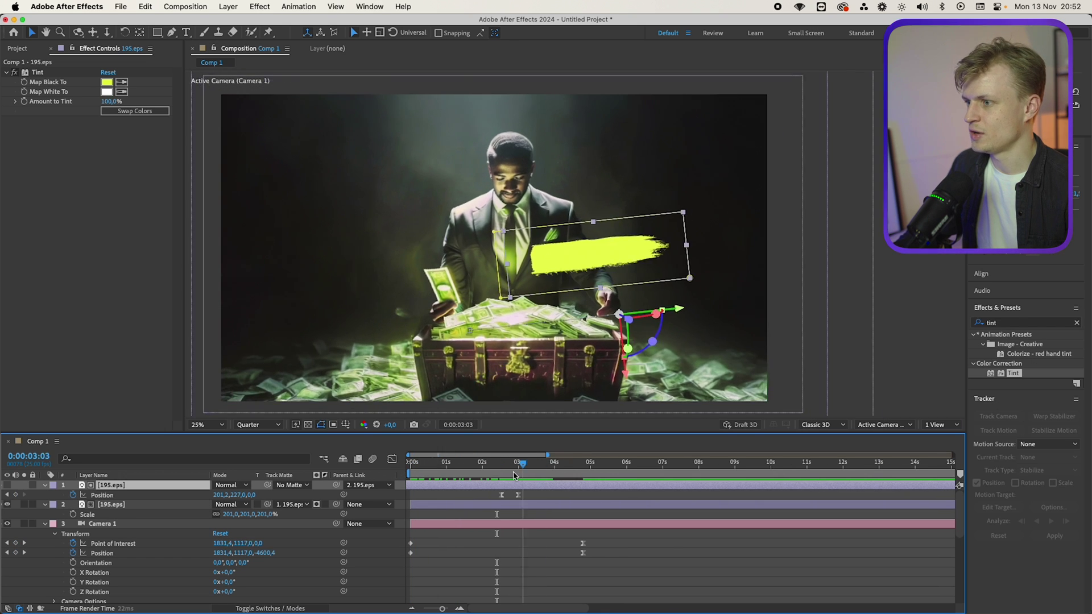
{"action": "mouse_move", "coordinate": [522, 475]}
{"action": "left_mouse_down"}
{"action": "mouse_move", "coordinate": [496, 475]}
{"action": "mouse_move", "coordinate": [529, 476]}
{"action": "left_mouse_up"}
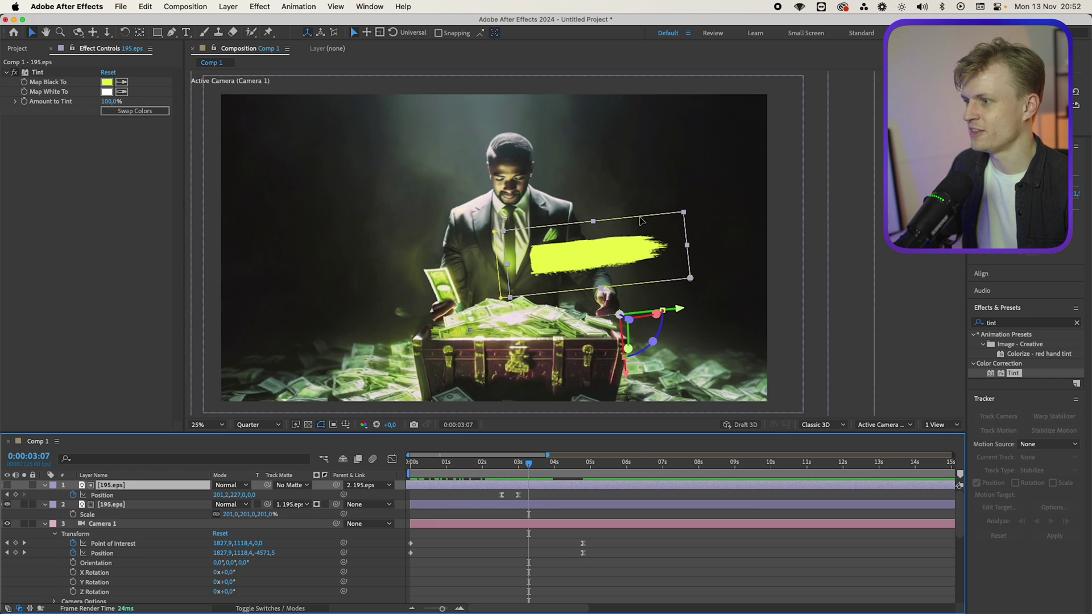
- Place black text reading "This is a beautiful text" over the brush stroke and rotate it to follow the stroke's slant
{"action": "mouse_move", "coordinate": [475, 204]}
{"action": "left_mouse_down"}
{"action": "mouse_move", "coordinate": [510, 195]}
{"action": "mouse_move", "coordinate": [603, 259]}
{"action": "left_mouse_up"}
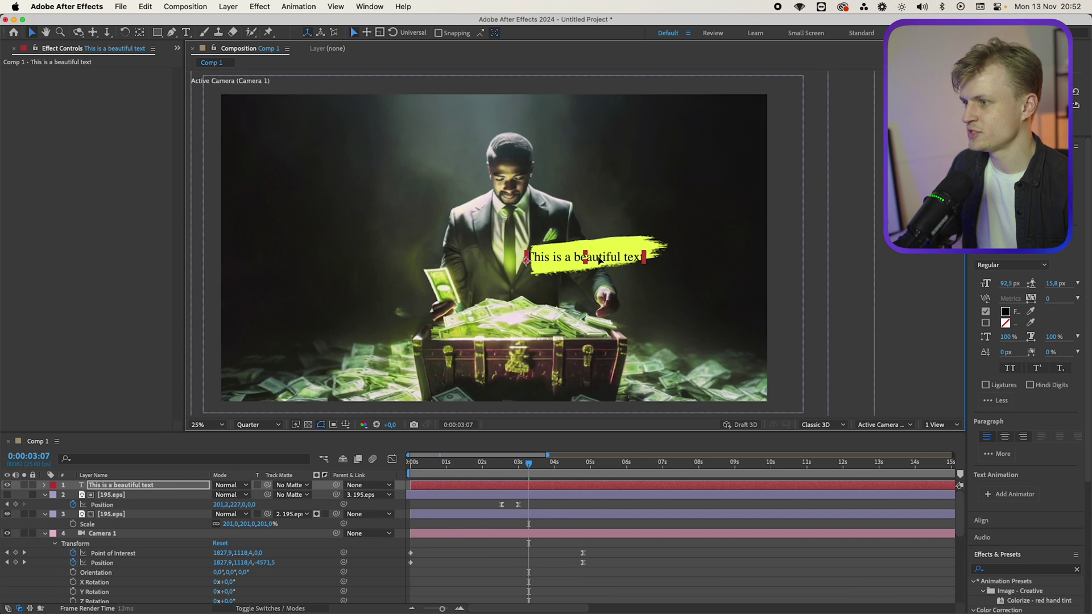
{"action": "key", "text": "Escape"}
{"action": "key", "text": "r"}
{"action": "left_click_drag", "start_coordinate": [228, 499], "coordinate": [226, 496]}
{"action": "left_click_drag", "start_coordinate": [600, 243], "coordinate": [607, 261]}
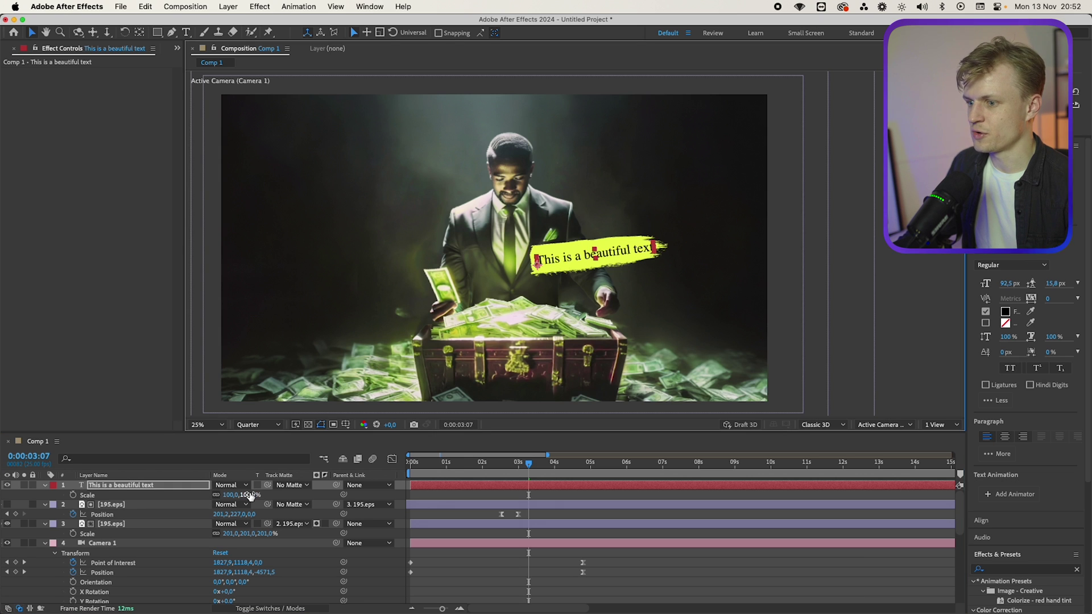
- Scale the text layer to 84% and apply the Typewriter animation preset to it at 0:00:03:07
{"action": "left_click_drag", "start_coordinate": [251, 495], "coordinate": [246, 495]}
{"action": "left_click", "coordinate": [261, 608]}
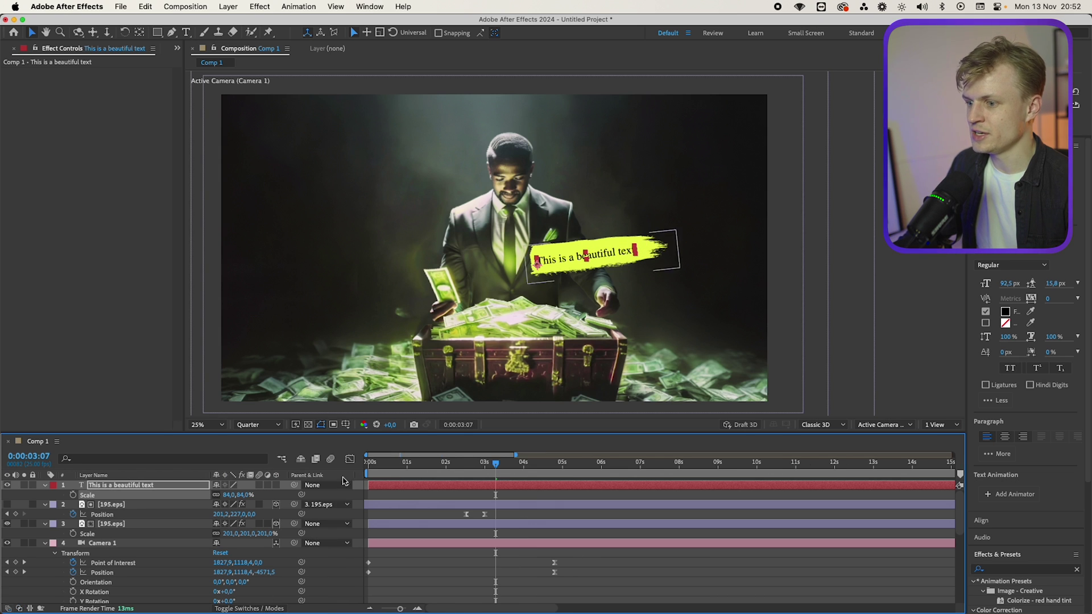
{"action": "scroll", "coordinate": [615, 253], "scroll_direction": "up", "scroll_amount": 4}
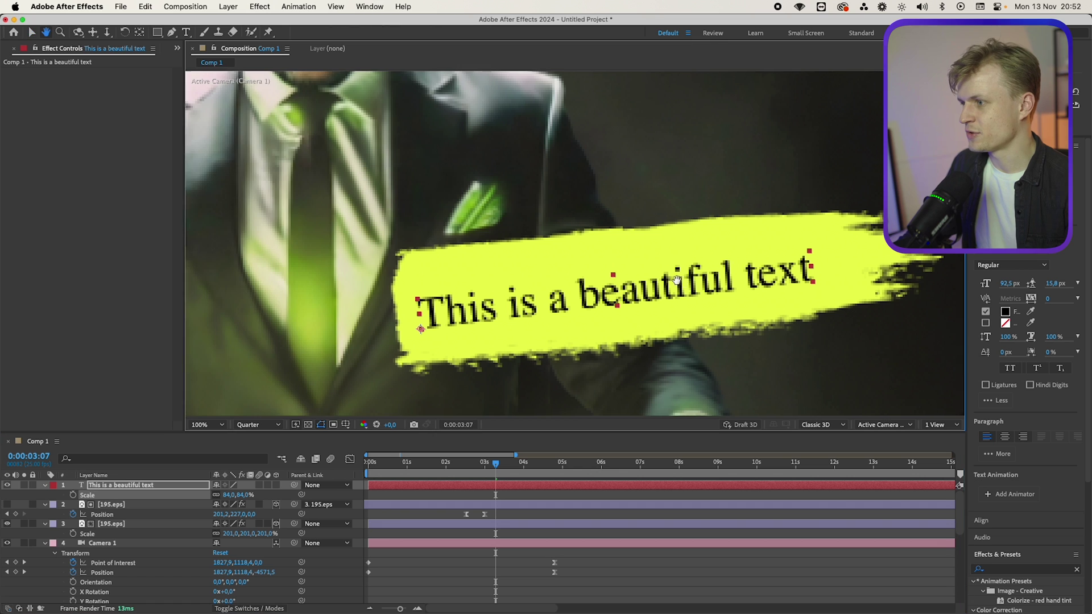
{"action": "left_click", "coordinate": [1013, 570]}
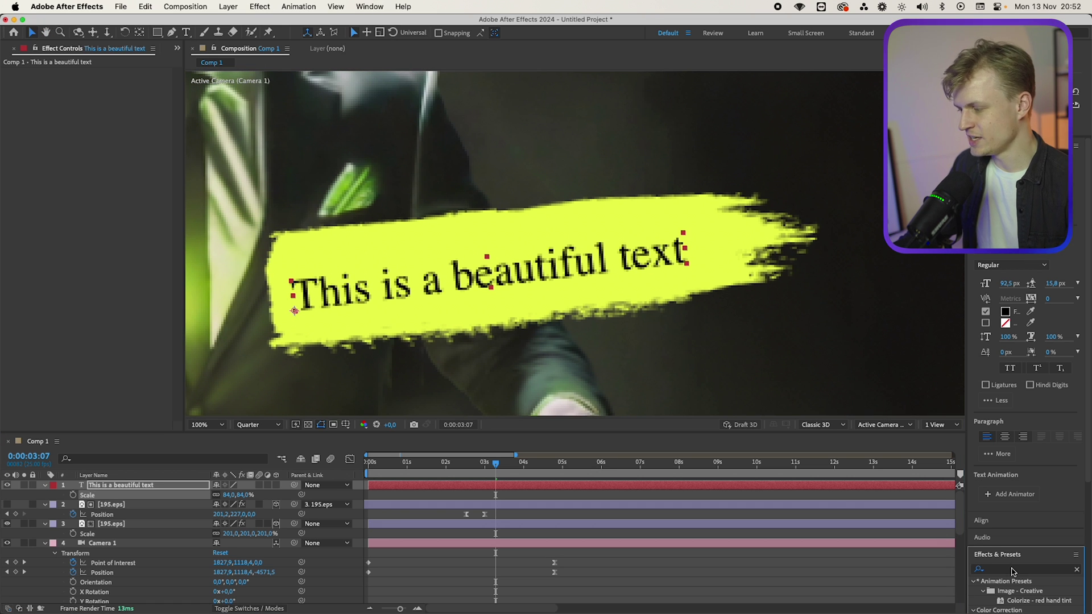
{"action": "type", "text": "typewr"}
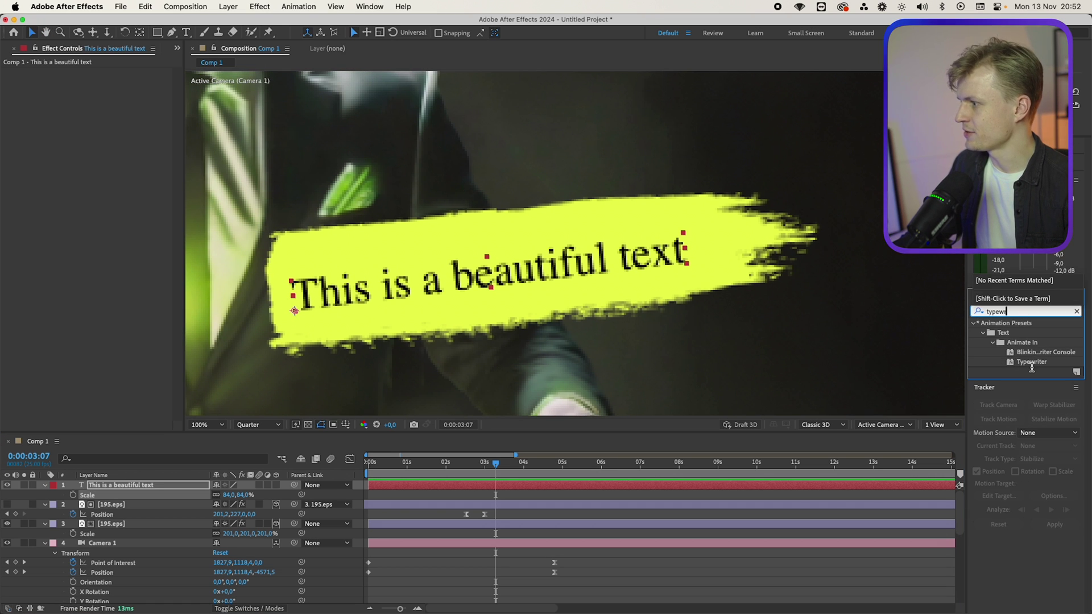
{"action": "double_click", "coordinate": [1033, 363]}
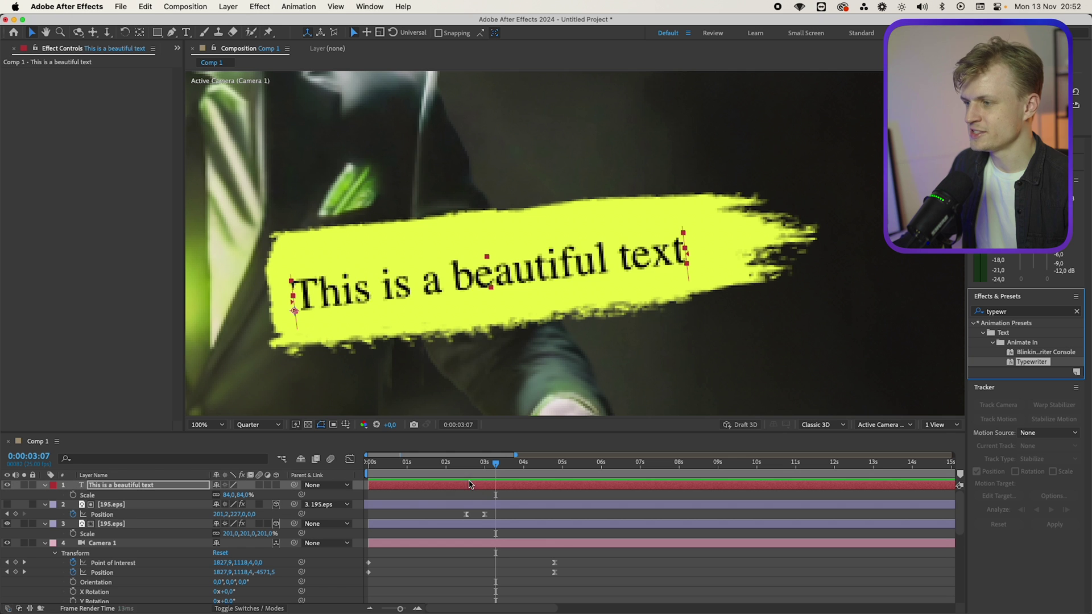
- Shorten the typewriter animation by moving the text's end Range Selector Start keyframe to just after 4 seconds
{"action": "left_click", "coordinate": [499, 467]}
{"action": "left_click_drag", "start_coordinate": [499, 467], "coordinate": [529, 490]}
{"action": "key", "text": "u"}
{"action": "left_click_drag", "start_coordinate": [592, 504], "coordinate": [532, 505]}
- Make the text a 3D layer and copy the yellow brush stroke layer's Position onto it
{"action": "left_click", "coordinate": [276, 485]}
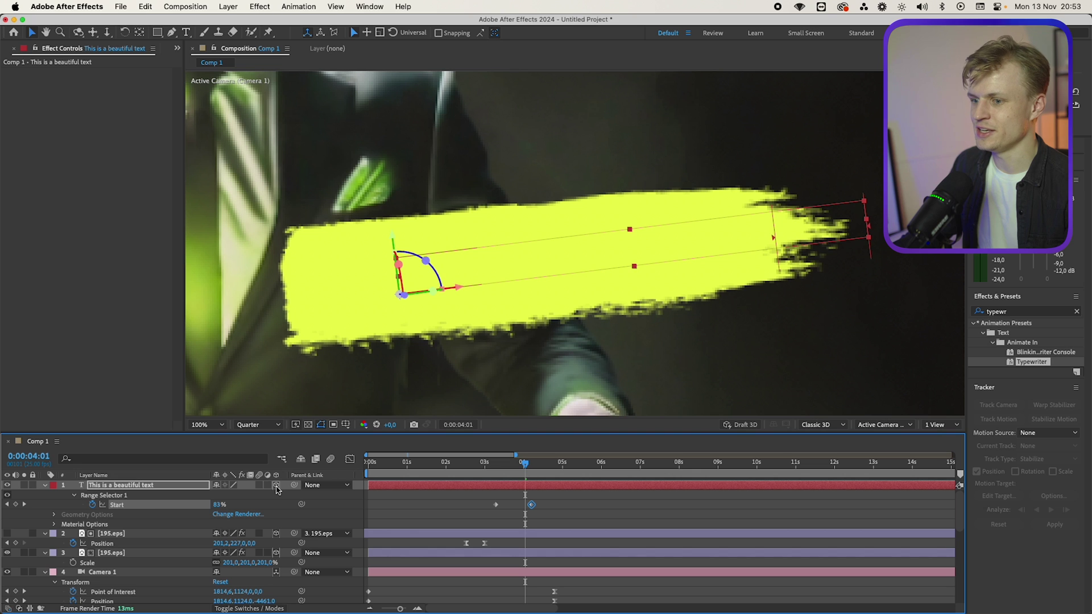
{"action": "left_click", "coordinate": [154, 487]}
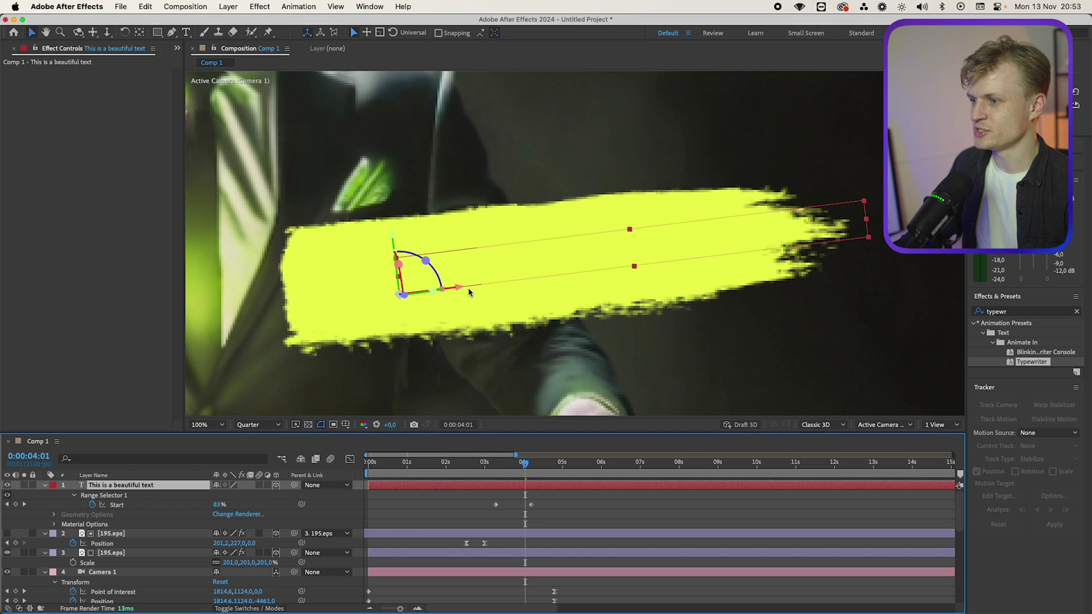
{"action": "left_click", "coordinate": [111, 554]}
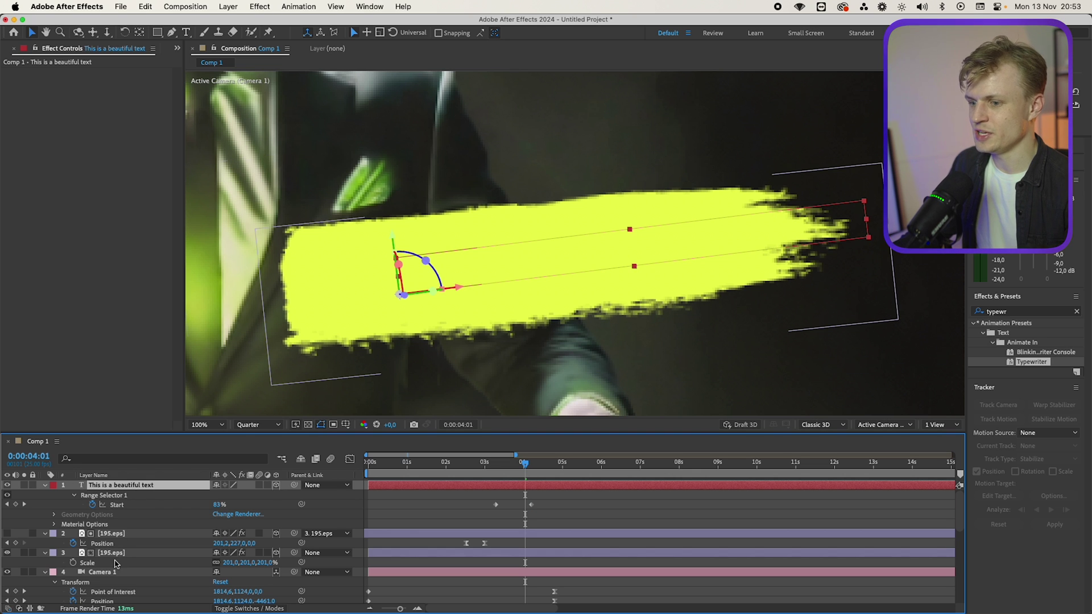
{"action": "key", "text": "p"}
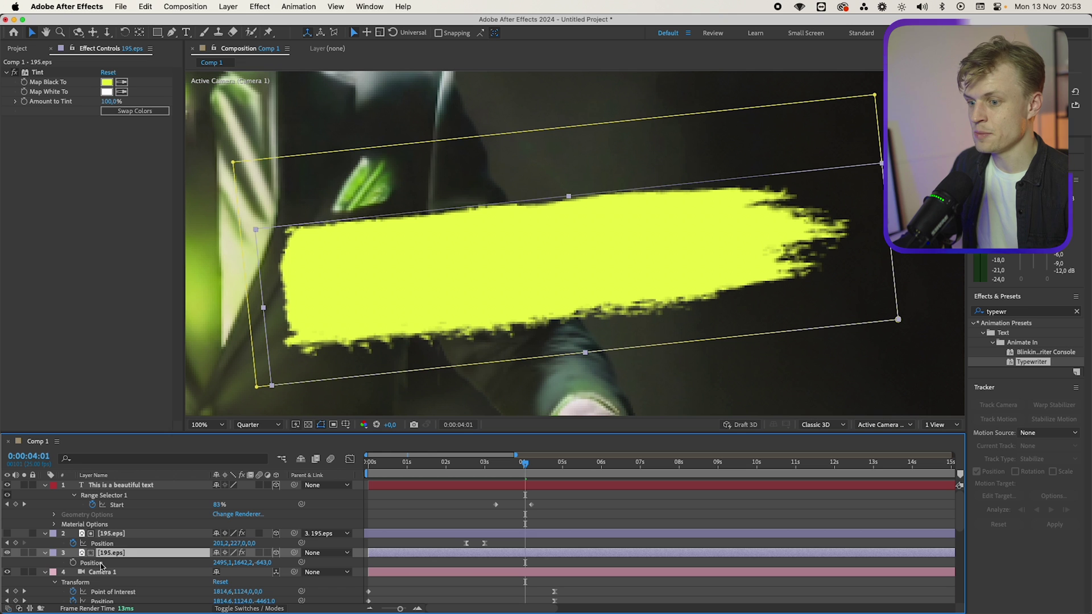
{"action": "left_click", "coordinate": [101, 563]}
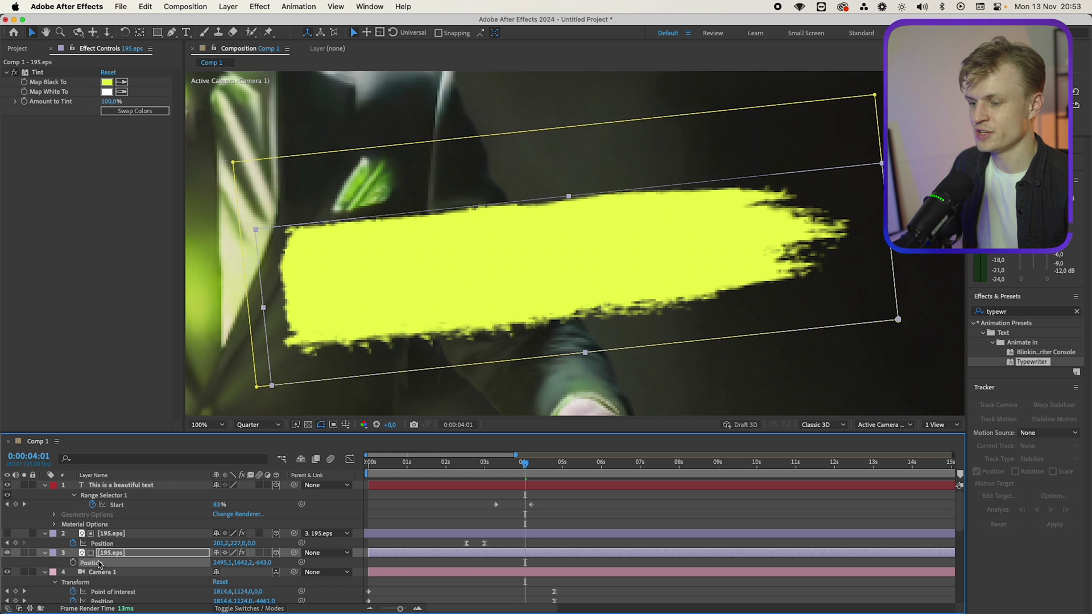
{"action": "left_click", "coordinate": [135, 489]}
{"action": "key", "text": "super+v"}
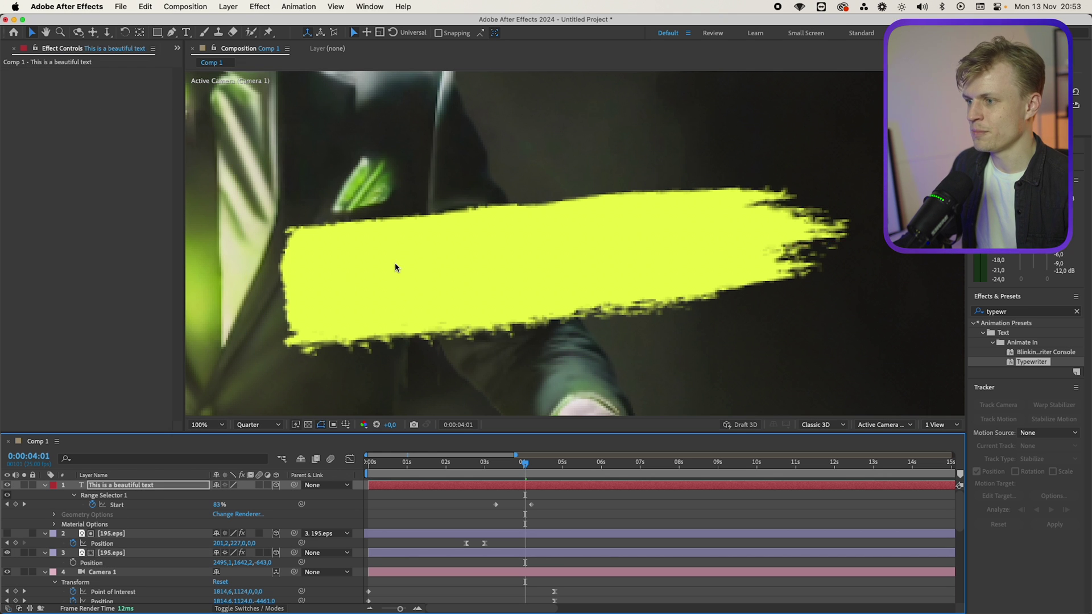
- Move the text onto the yellow brush stroke and scale it to 54% so it fits inside
{"action": "scroll", "coordinate": [395, 263], "scroll_direction": "down", "scroll_amount": 3}
{"action": "scroll", "coordinate": [625, 340], "scroll_direction": "up", "scroll_amount": 2}
{"action": "scroll", "coordinate": [623, 339], "scroll_direction": "down", "scroll_amount": 2}
{"action": "scroll", "coordinate": [623, 340], "scroll_direction": "up", "scroll_amount": 2}
{"action": "mouse_move", "coordinate": [612, 392]}
{"action": "left_mouse_down"}
{"action": "mouse_move", "coordinate": [587, 380]}
{"action": "mouse_move", "coordinate": [566, 169]}
{"action": "left_mouse_up"}
{"action": "left_click_drag", "start_coordinate": [650, 231], "coordinate": [491, 262]}
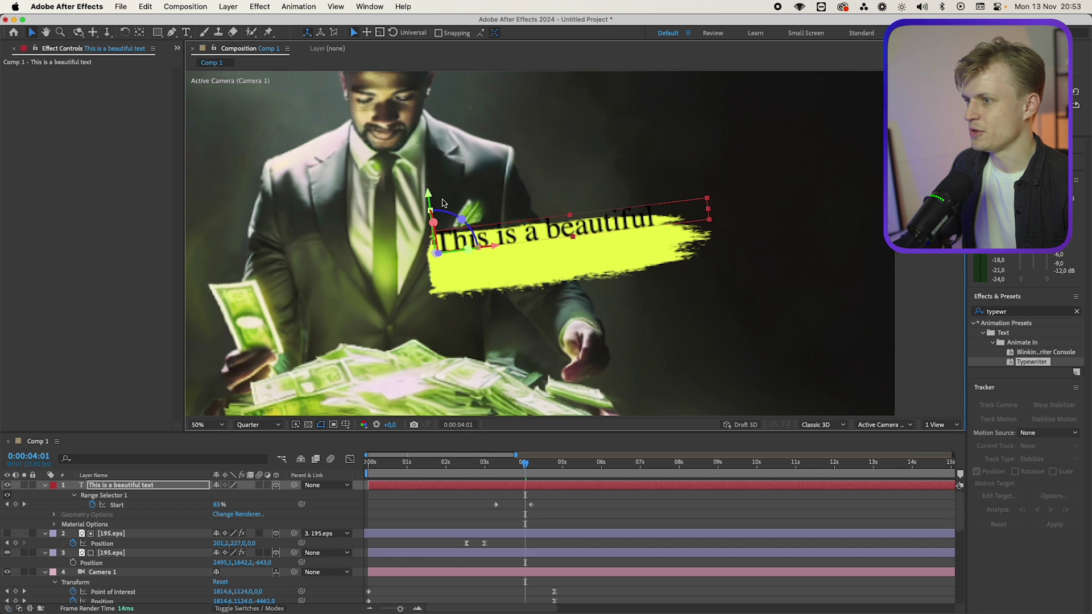
{"action": "left_click_drag", "start_coordinate": [430, 202], "coordinate": [431, 224]}
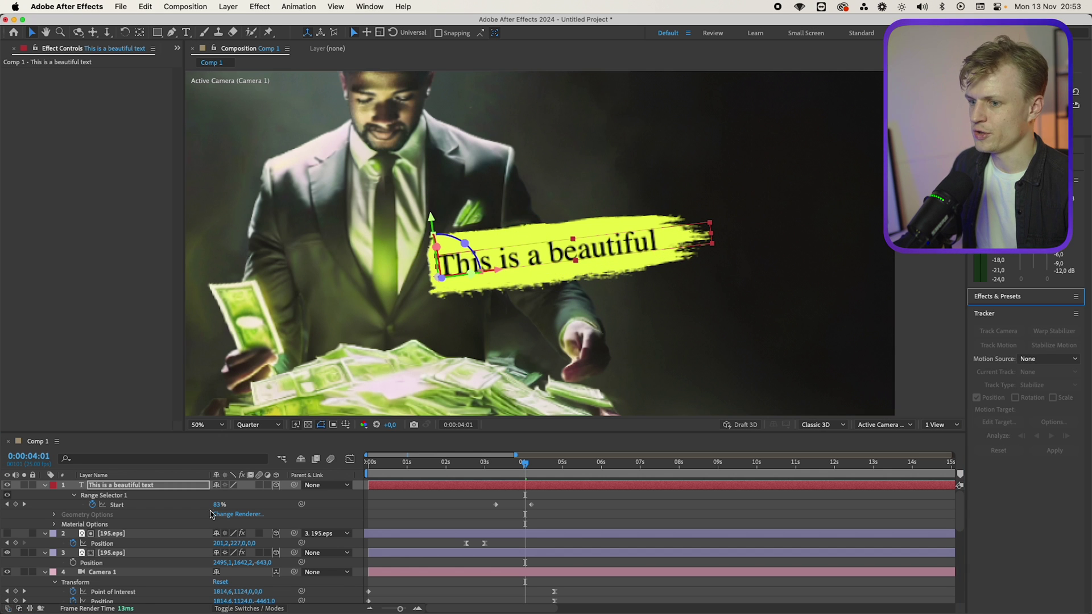
{"action": "key", "text": "s"}
{"action": "left_click_drag", "start_coordinate": [257, 495], "coordinate": [245, 500]}
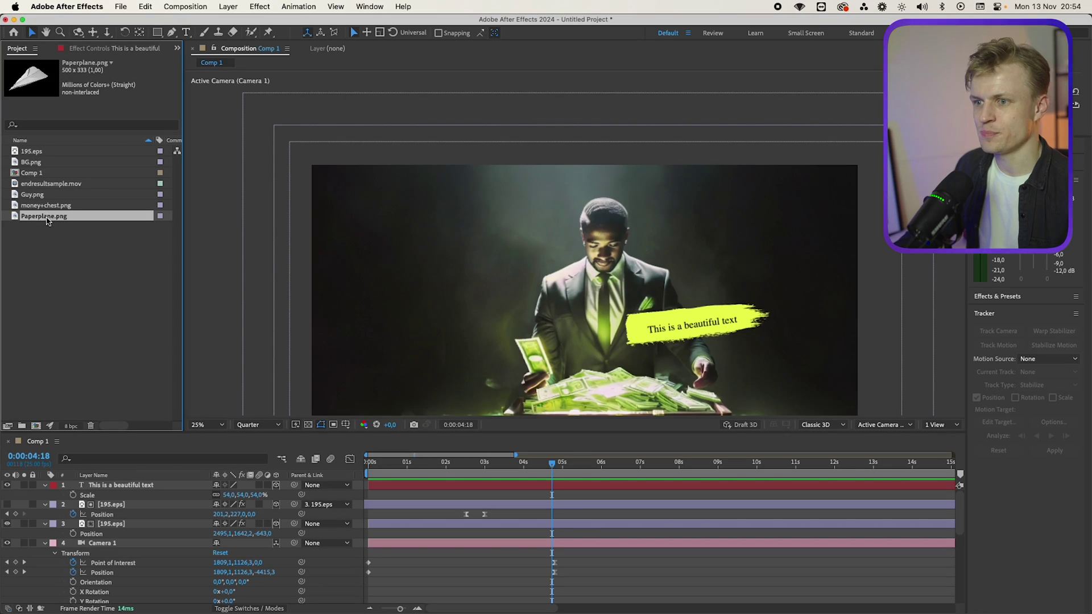
- Add Paperplane.png as the top layer in the dark area beside the man's head and rotate it 29°
{"action": "left_click_drag", "start_coordinate": [47, 221], "coordinate": [151, 486]}
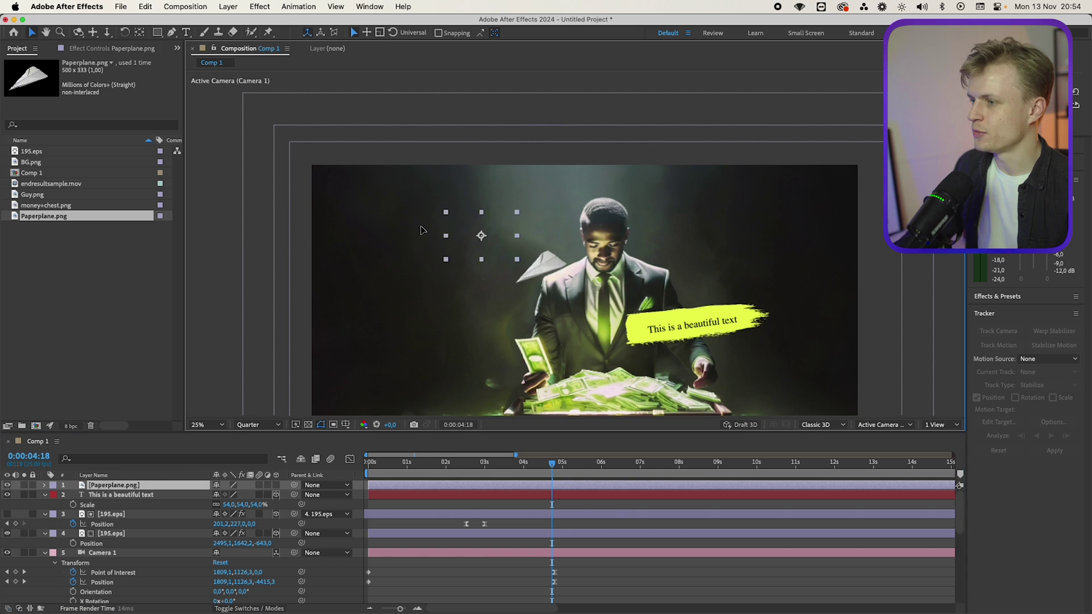
{"action": "left_click_drag", "start_coordinate": [422, 229], "coordinate": [429, 217]}
{"action": "key", "text": "r"}
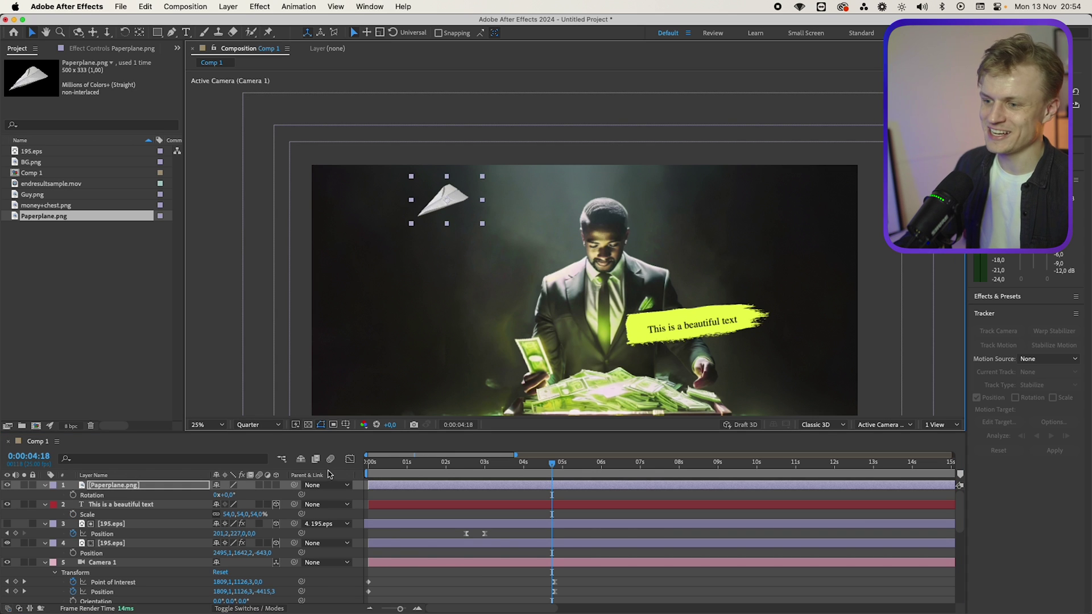
{"action": "left_click_drag", "start_coordinate": [235, 499], "coordinate": [253, 499]}
- Make the paper plane a 3D layer and position it beside the man's head at 1414.2, 777, 35
{"action": "left_click", "coordinate": [276, 485]}
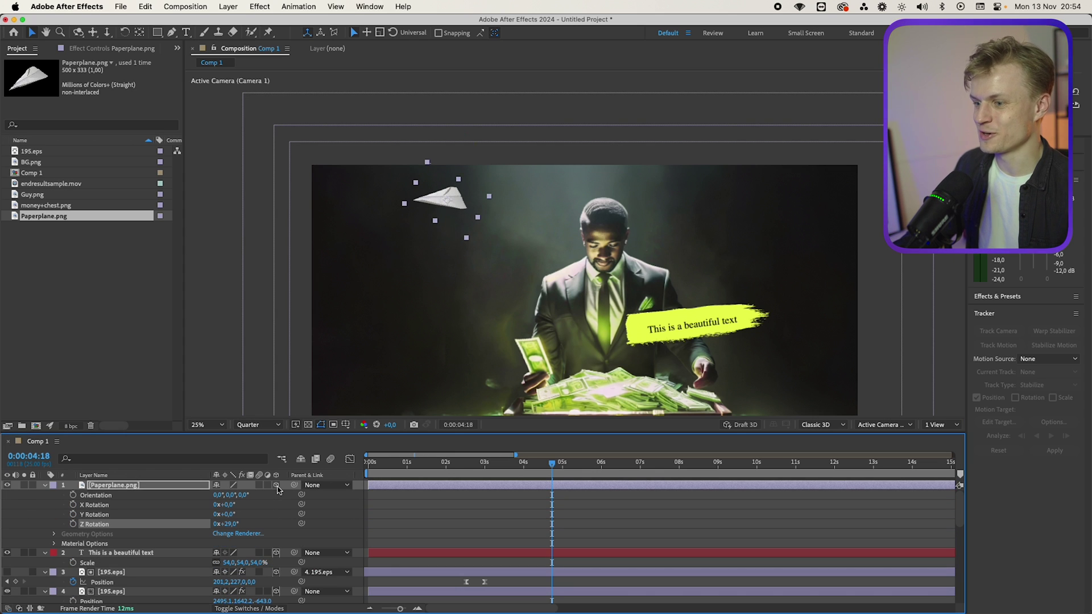
{"action": "left_click_drag", "start_coordinate": [487, 196], "coordinate": [648, 283]}
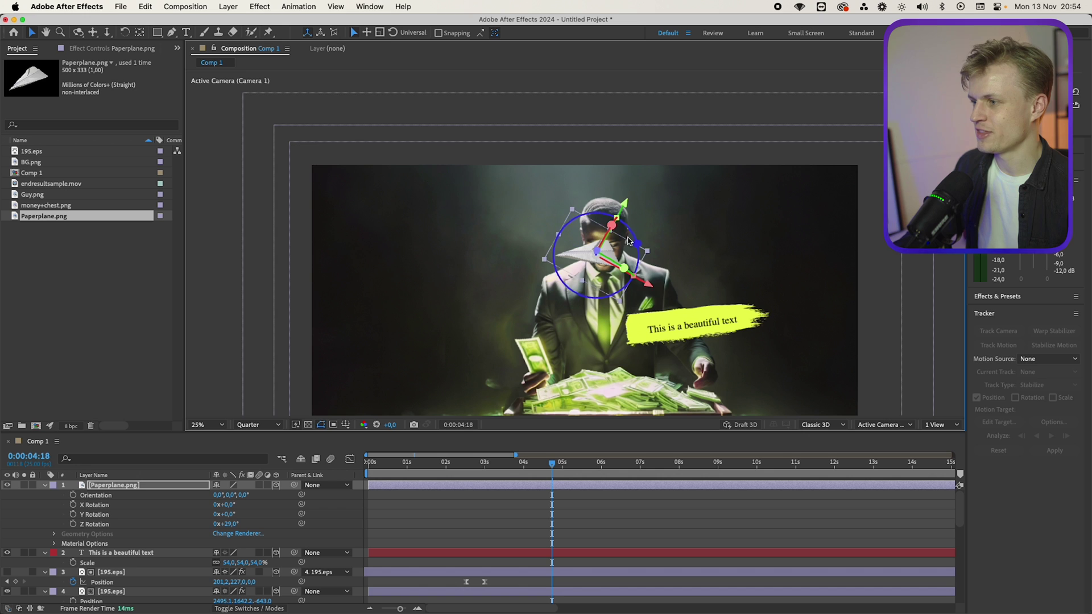
{"action": "left_click", "coordinate": [159, 487]}
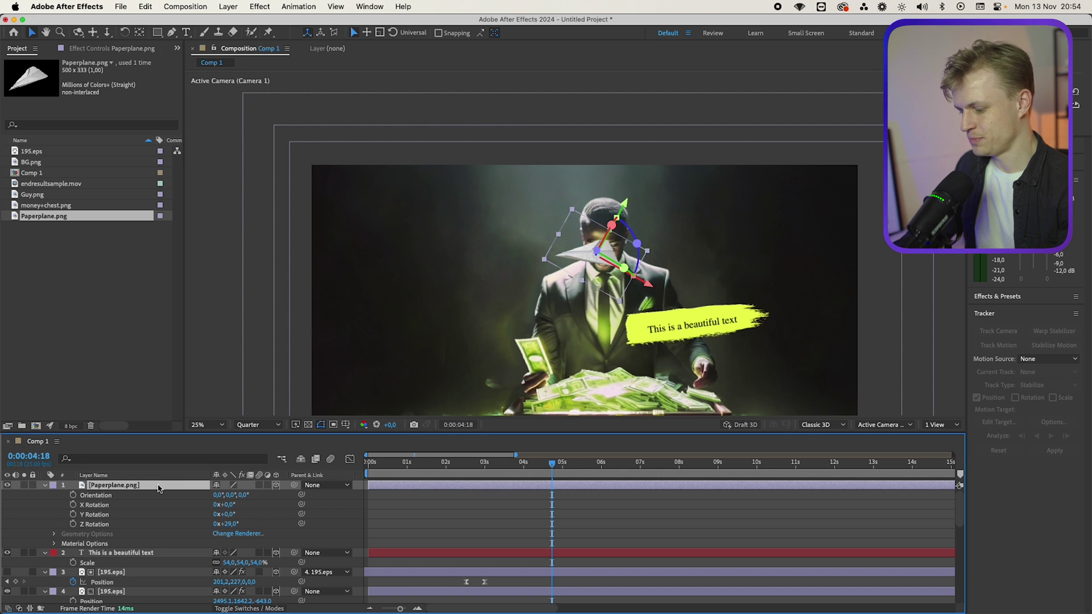
{"action": "key", "text": "p"}
{"action": "left_click_drag", "start_coordinate": [254, 495], "coordinate": [276, 494]}
{"action": "left_click_drag", "start_coordinate": [576, 256], "coordinate": [524, 211]}
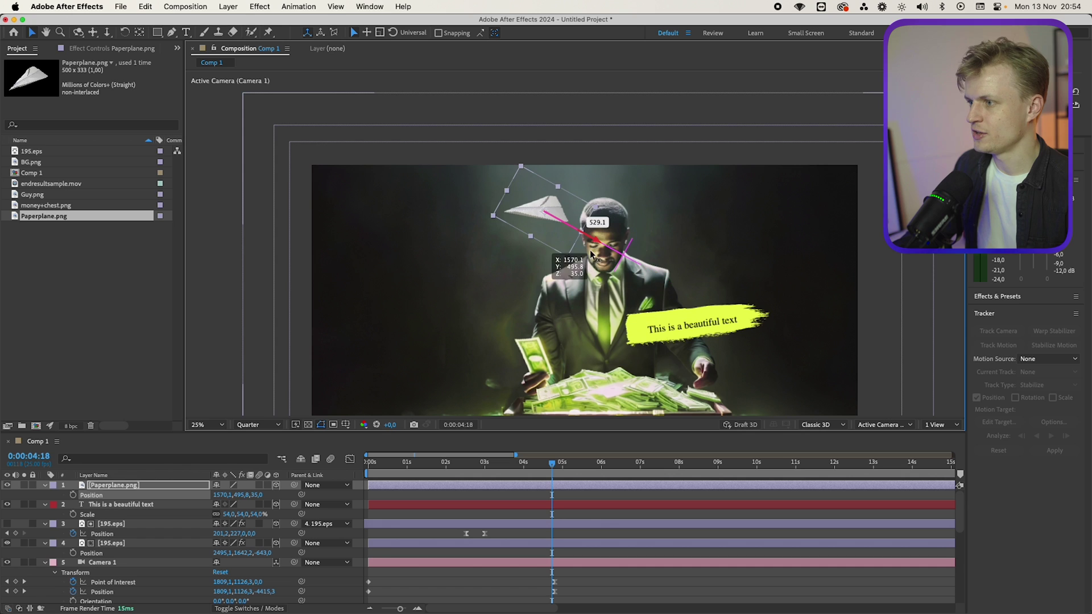
{"action": "left_click_drag", "start_coordinate": [578, 161], "coordinate": [585, 265]}
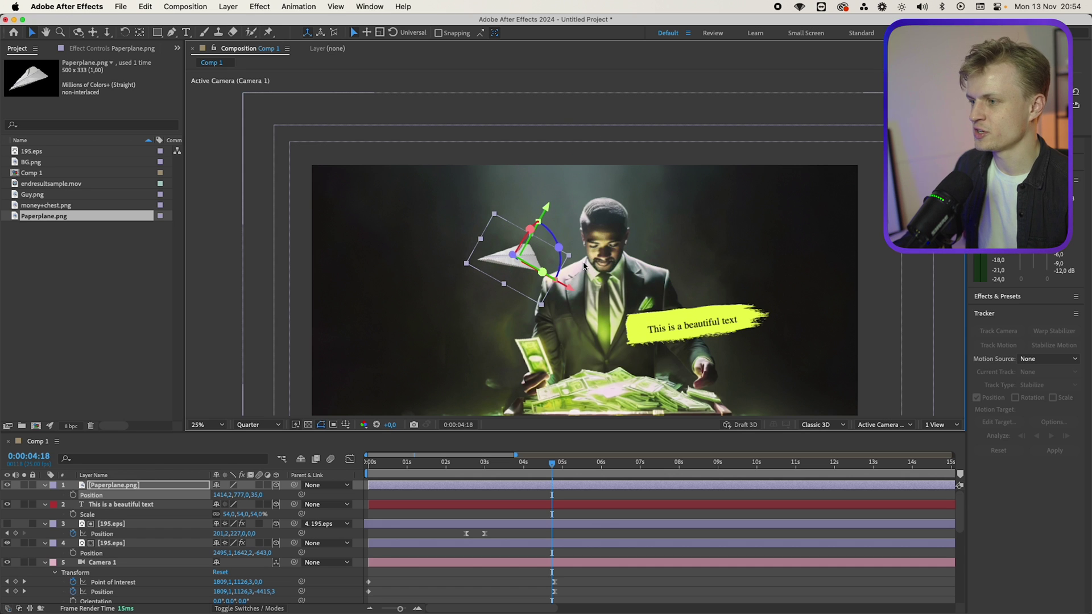
- With no layer selected, set up the Pen tool with no fill and a white 8 px stroke
{"action": "left_click", "coordinate": [581, 449]}
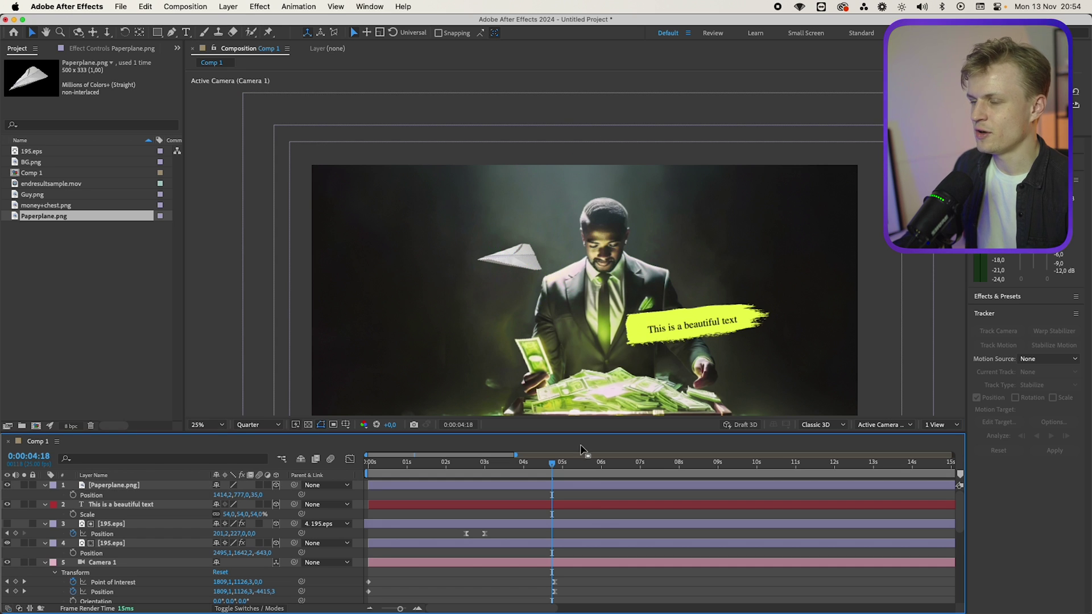
{"action": "left_click", "coordinate": [172, 33]}
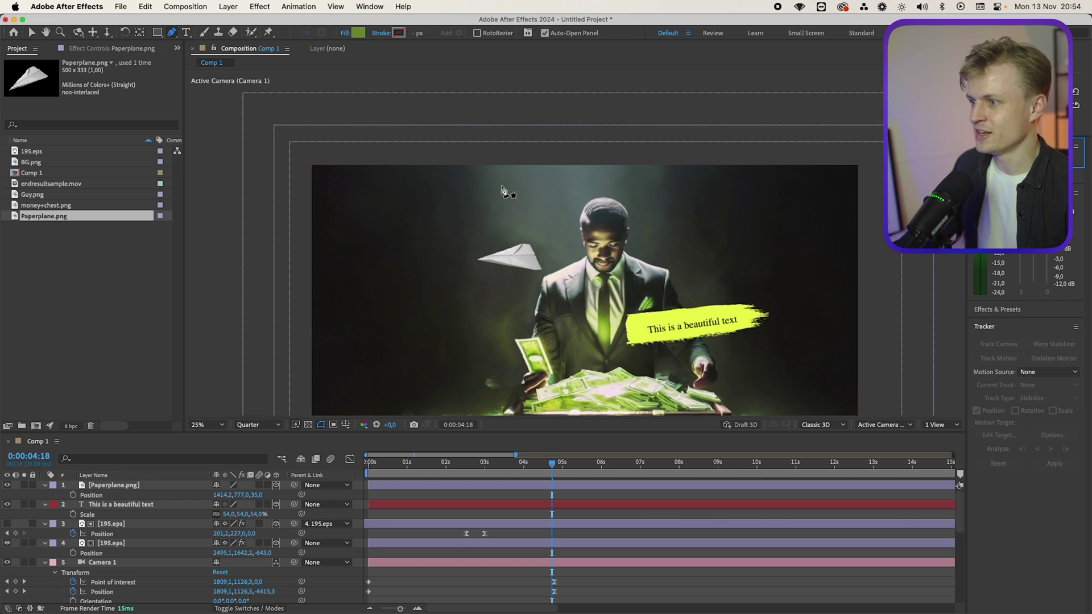
{"action": "left_click", "coordinate": [344, 34]}
{"action": "left_click", "coordinate": [489, 272]}
{"action": "left_click", "coordinate": [582, 338]}
{"action": "left_click", "coordinate": [416, 33]}
{"action": "key", "text": "Return"}
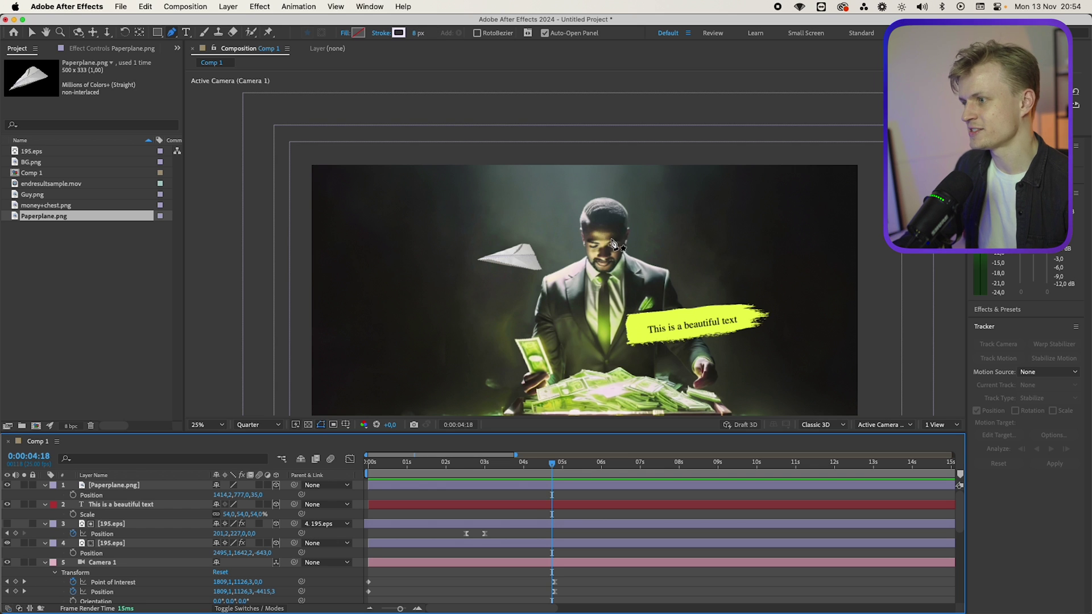
- Draw a curved flight path from the man's head, looping around the paper plane and crossing his torso past the text callout
{"action": "left_click", "coordinate": [601, 233]}
{"action": "mouse_move", "coordinate": [451, 195]}
{"action": "left_mouse_down"}
{"action": "mouse_move", "coordinate": [378, 210]}
{"action": "mouse_move", "coordinate": [358, 229]}
{"action": "left_mouse_up"}
{"action": "left_click_drag", "start_coordinate": [378, 312], "coordinate": [382, 331]}
{"action": "left_click_drag", "start_coordinate": [480, 370], "coordinate": [537, 348]}
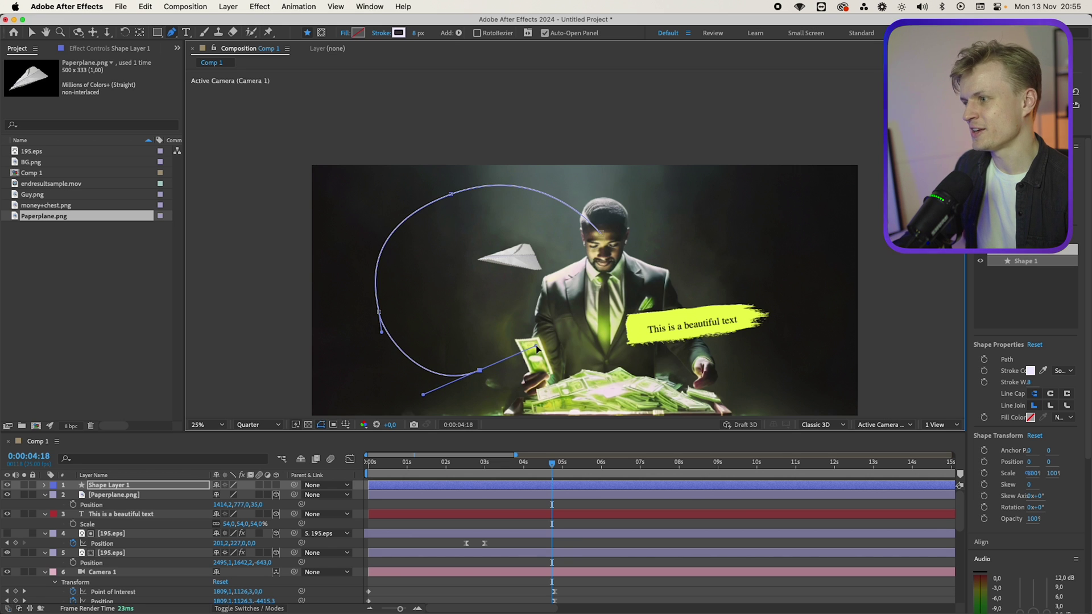
{"action": "left_click_drag", "start_coordinate": [742, 276], "coordinate": [834, 212]}
{"action": "left_click", "coordinate": [620, 510]}
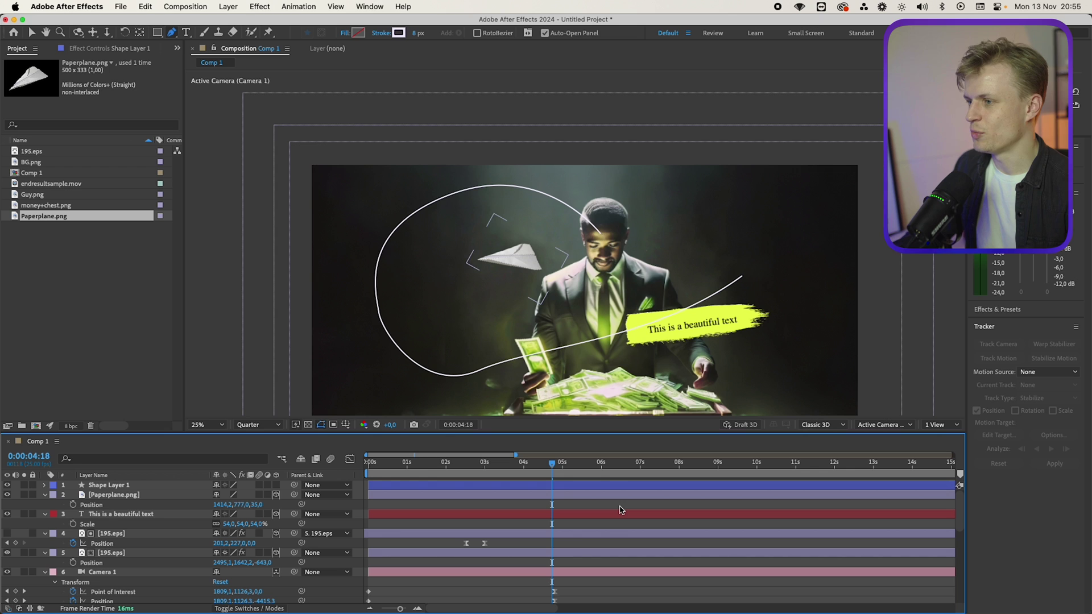
- Make the flight path's shape layer 3D at 86% scale and reposition it around the plane and the man's torso
{"action": "left_click", "coordinate": [171, 487]}
{"action": "key", "text": "s"}
{"action": "left_click_drag", "start_coordinate": [252, 499], "coordinate": [238, 501]}
{"action": "key", "text": "v"}
{"action": "left_click_drag", "start_coordinate": [538, 345], "coordinate": [474, 349]}
{"action": "left_click_drag", "start_coordinate": [230, 496], "coordinate": [238, 495]}
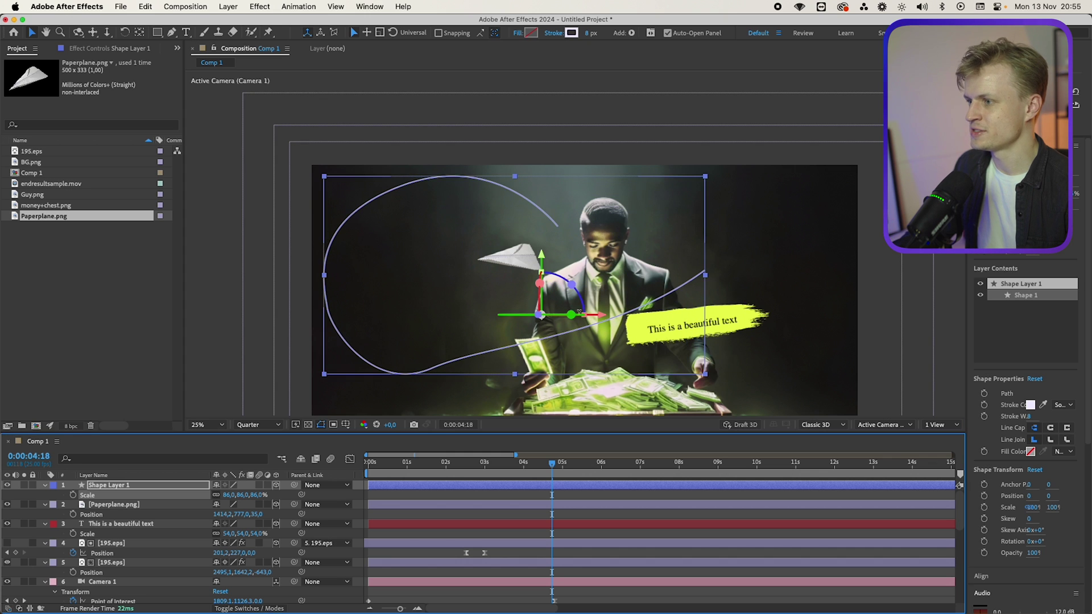
{"action": "left_click_drag", "start_coordinate": [579, 313], "coordinate": [620, 321]}
- Tilt the flight path in 3D by setting its X Rotation to -28°
{"action": "key", "text": "r"}
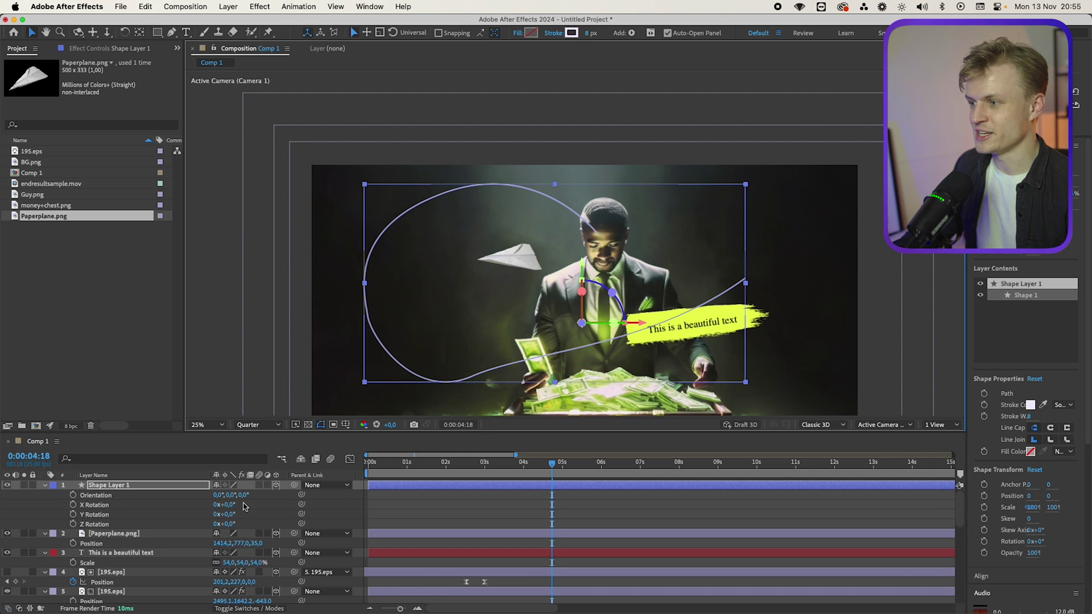
{"action": "mouse_move", "coordinate": [227, 504]}
{"action": "left_mouse_down"}
{"action": "mouse_move", "coordinate": [216, 505]}
{"action": "mouse_move", "coordinate": [261, 494]}
{"action": "mouse_move", "coordinate": [227, 505]}
{"action": "left_mouse_up"}
{"action": "left_click", "coordinate": [593, 510]}
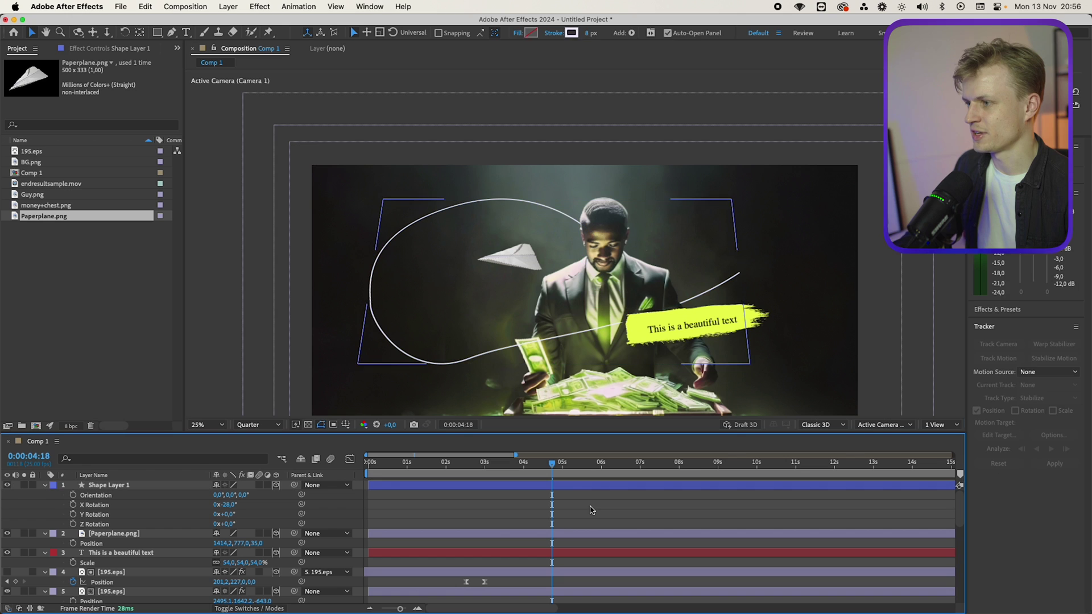
- Add dashes to the flight path's stroke with Dash 110 and Offset -155, and hide the mask and shape path outlines
{"action": "left_click", "coordinate": [44, 531]}
{"action": "left_click", "coordinate": [46, 487]}
{"action": "left_click", "coordinate": [47, 486]}
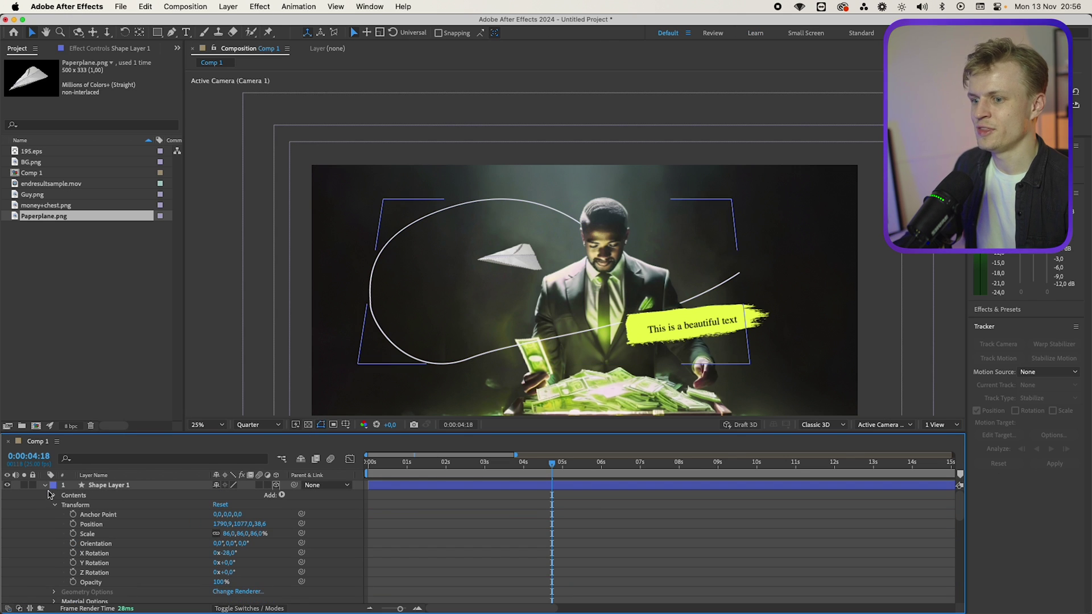
{"action": "left_click", "coordinate": [54, 496]}
{"action": "left_click", "coordinate": [64, 506]}
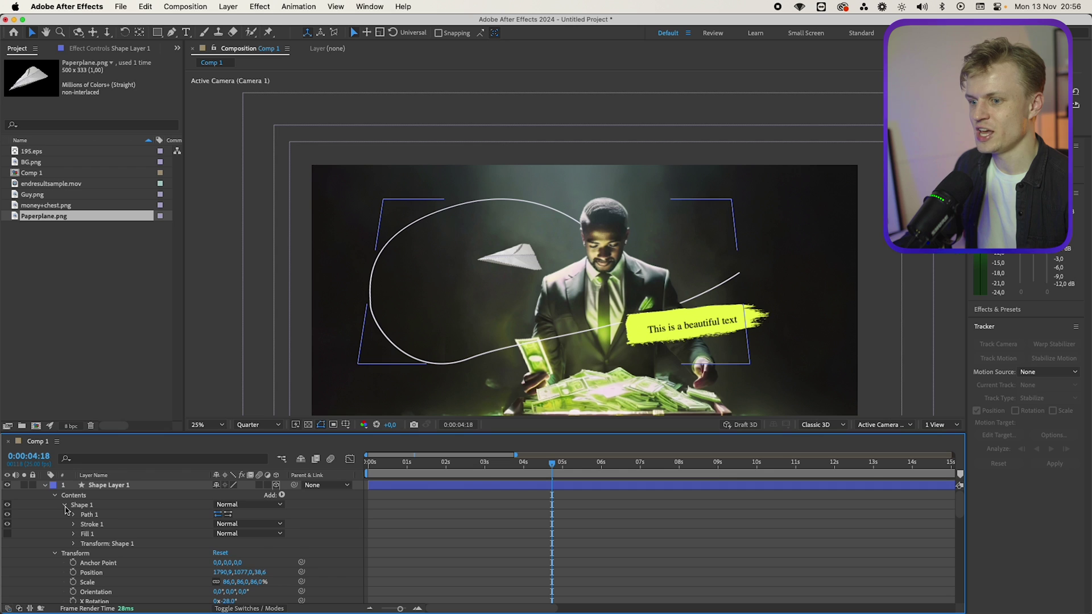
{"action": "left_click", "coordinate": [74, 515]}
{"action": "scroll", "coordinate": [78, 508], "scroll_direction": "down", "scroll_amount": 2}
{"action": "left_click", "coordinate": [74, 503]}
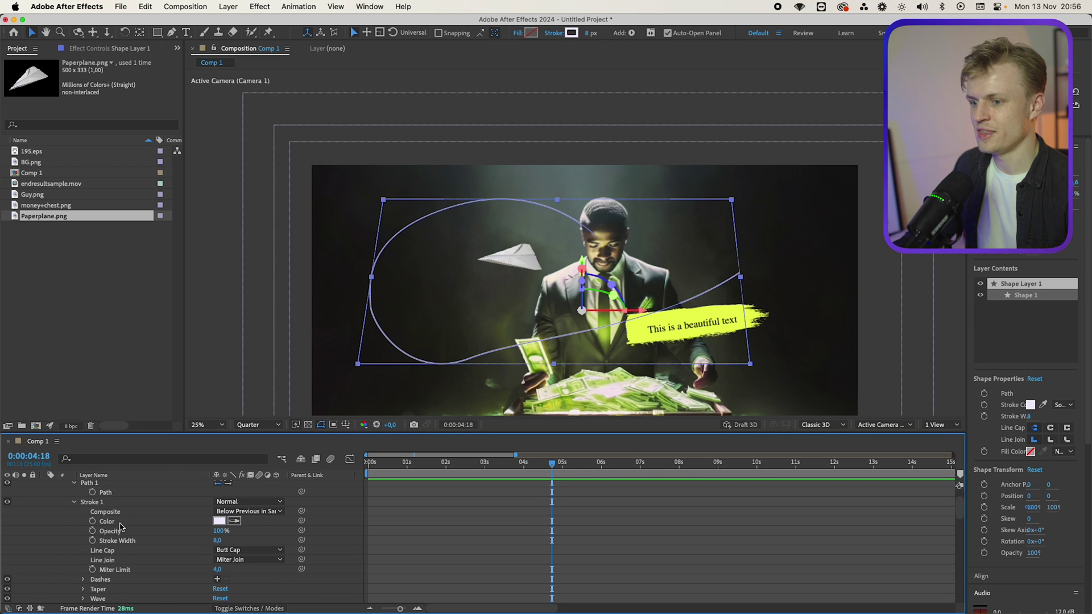
{"action": "left_click", "coordinate": [217, 580]}
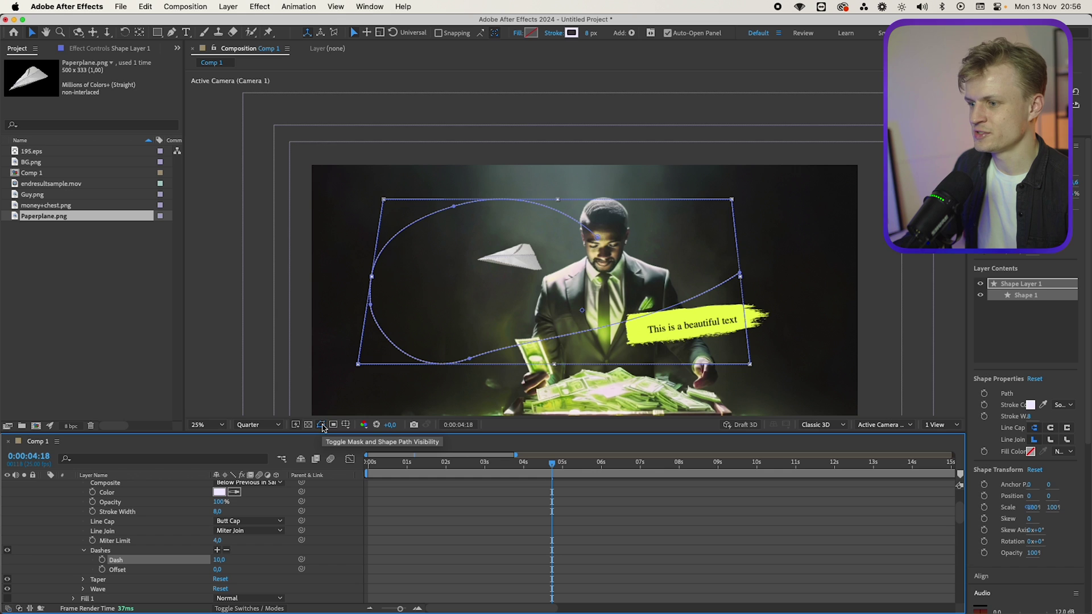
{"action": "left_click", "coordinate": [322, 425]}
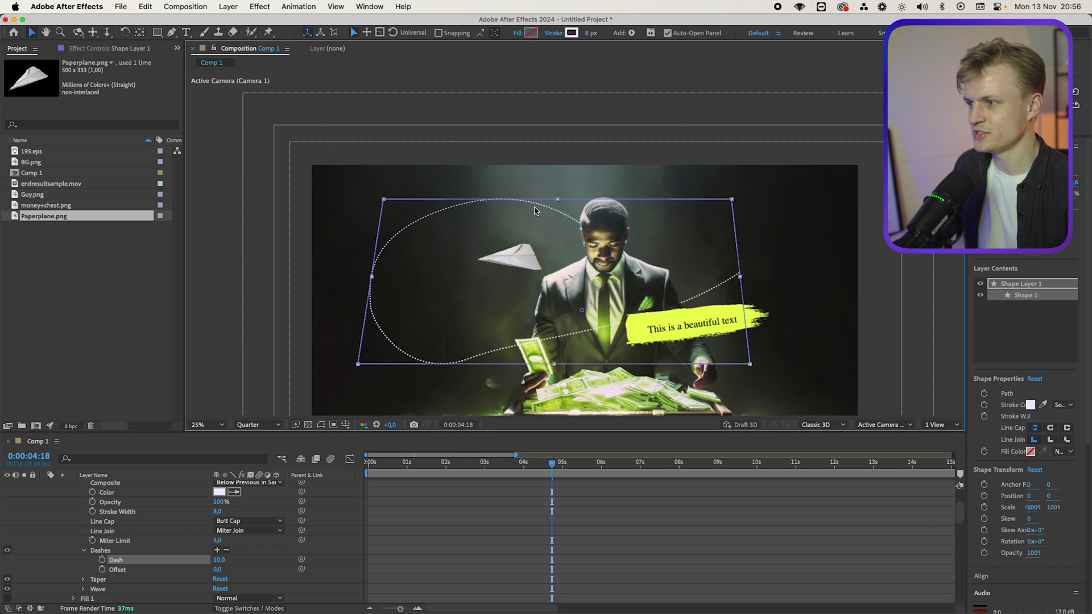
{"action": "mouse_move", "coordinate": [215, 560]}
{"action": "left_mouse_down"}
{"action": "mouse_move", "coordinate": [269, 554]}
{"action": "mouse_move", "coordinate": [216, 569]}
{"action": "mouse_move", "coordinate": [407, 566]}
{"action": "mouse_move", "coordinate": [102, 571]}
{"action": "left_mouse_up"}
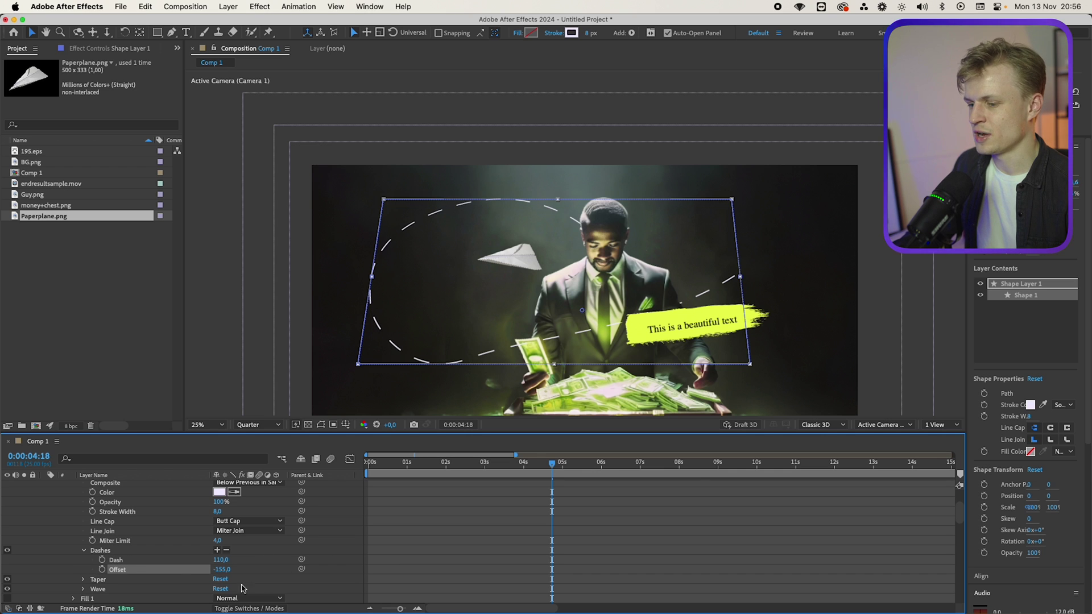
- Shift the flight path's dash Offset to -193 and add Trim Paths to the shape layer
{"action": "left_click_drag", "start_coordinate": [222, 570], "coordinate": [211, 570]}
{"action": "scroll", "coordinate": [202, 572], "scroll_direction": "up", "scroll_amount": 5}
{"action": "left_click", "coordinate": [270, 495]}
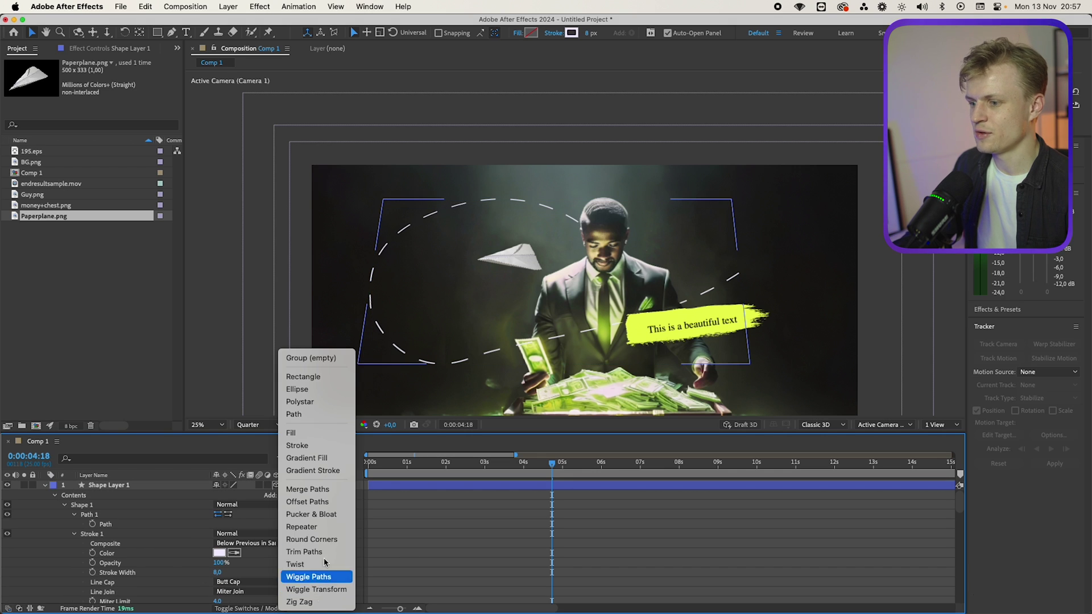
{"action": "left_click", "coordinate": [312, 553]}
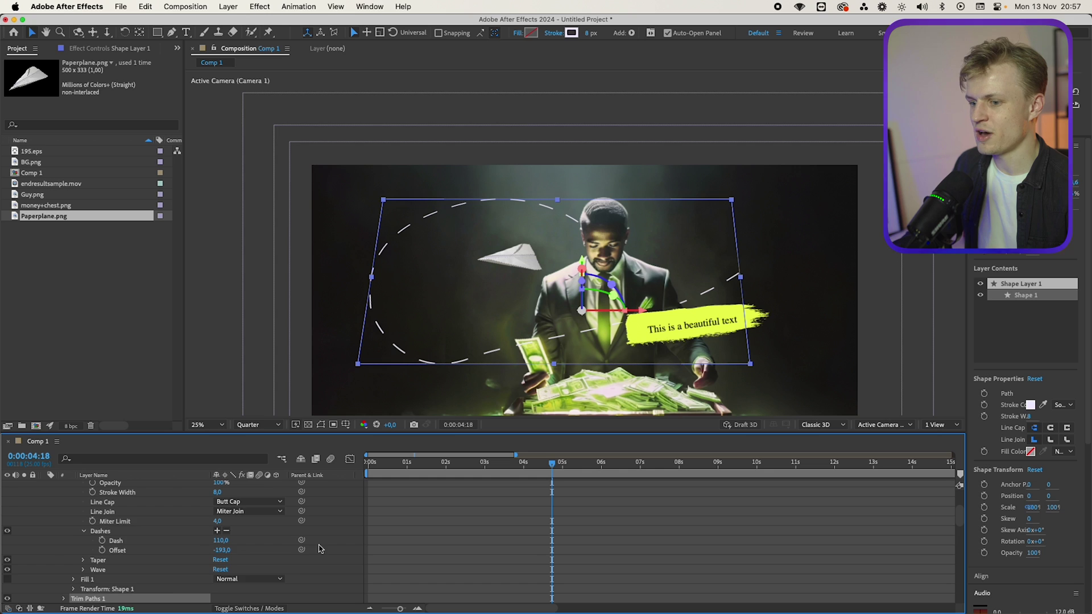
- Keyframe the Trim Paths End from 0% at 0:00:04:18 to 100% shortly past the seven-second mark so the dashed line draws on
{"action": "scroll", "coordinate": [320, 549], "scroll_direction": "down", "scroll_amount": 3}
{"action": "left_click", "coordinate": [65, 550]}
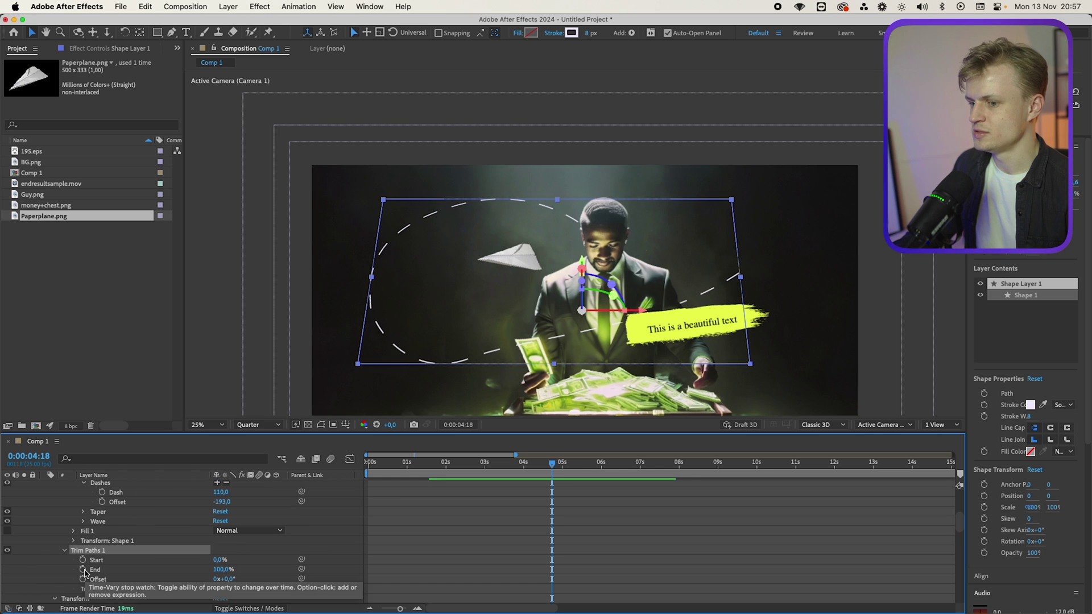
{"action": "left_click", "coordinate": [84, 570]}
{"action": "left_click_drag", "start_coordinate": [224, 570], "coordinate": [122, 580]}
{"action": "mouse_move", "coordinate": [554, 468]}
{"action": "left_mouse_down"}
{"action": "mouse_move", "coordinate": [572, 478]}
{"action": "mouse_move", "coordinate": [661, 480]}
{"action": "left_mouse_up"}
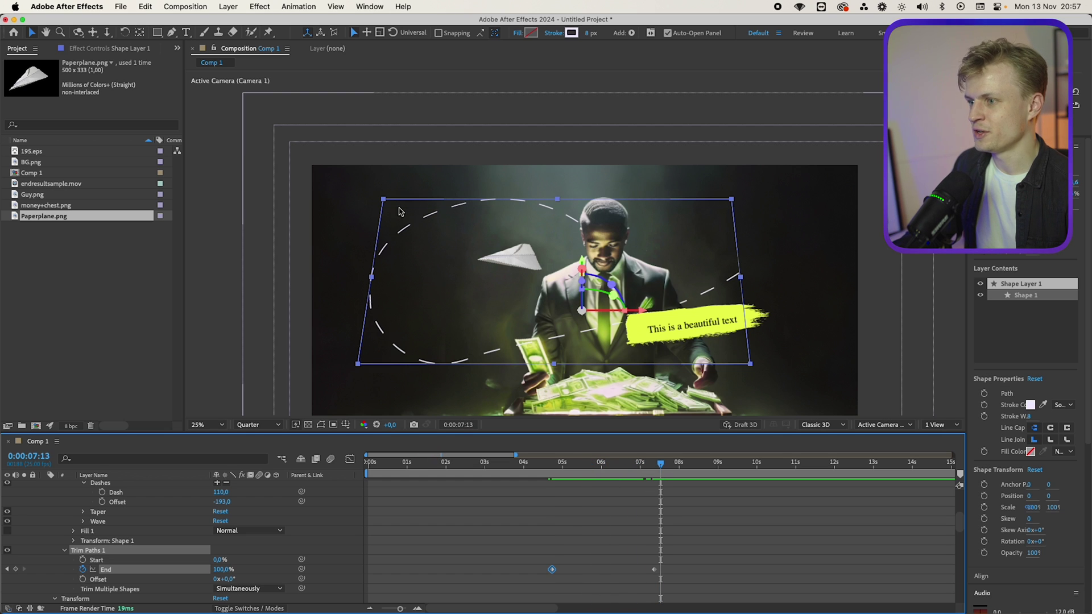
- Copy the flight path's Path property and paste it into Paperplane.png's Position at 0:00:07:13 as motion keyframes
{"action": "scroll", "coordinate": [85, 558], "scroll_direction": "up", "scroll_amount": 5}
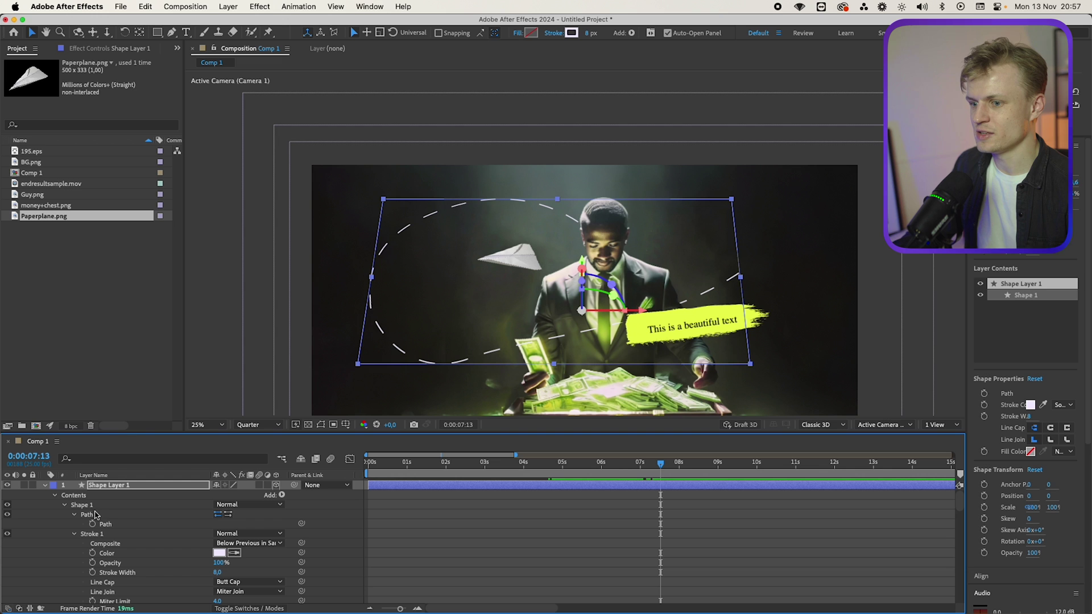
{"action": "left_click", "coordinate": [108, 524]}
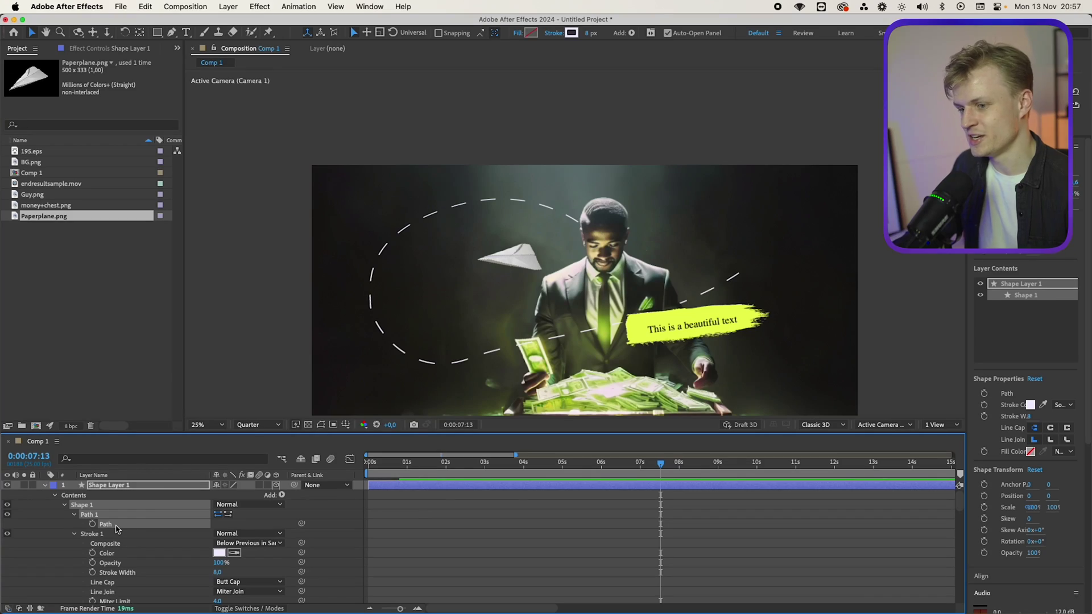
{"action": "scroll", "coordinate": [116, 529], "scroll_direction": "down", "scroll_amount": 5}
{"action": "left_click", "coordinate": [130, 514]}
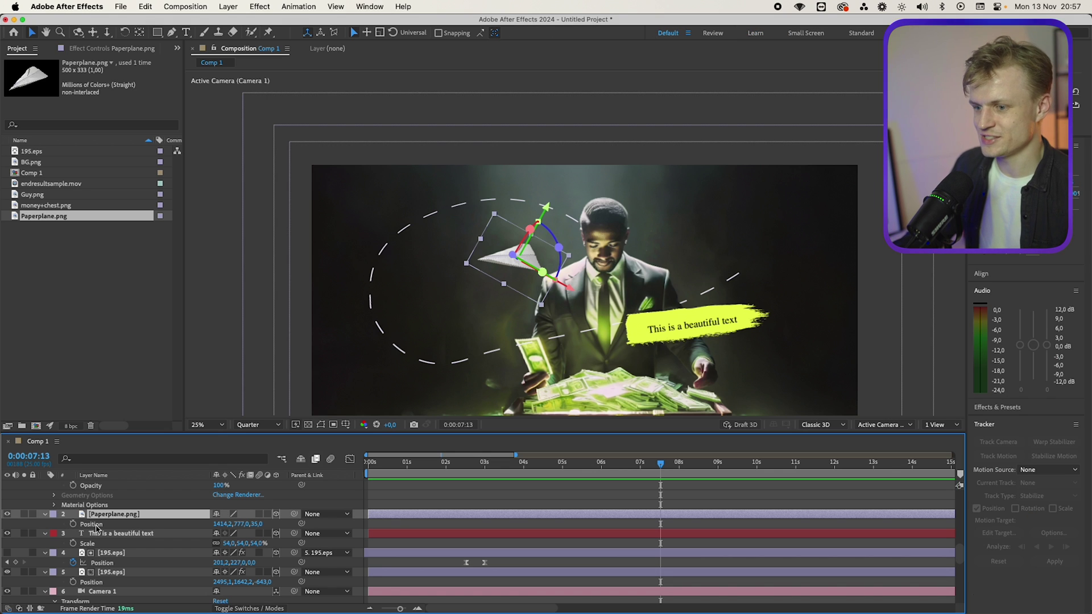
{"action": "key", "text": "Return"}
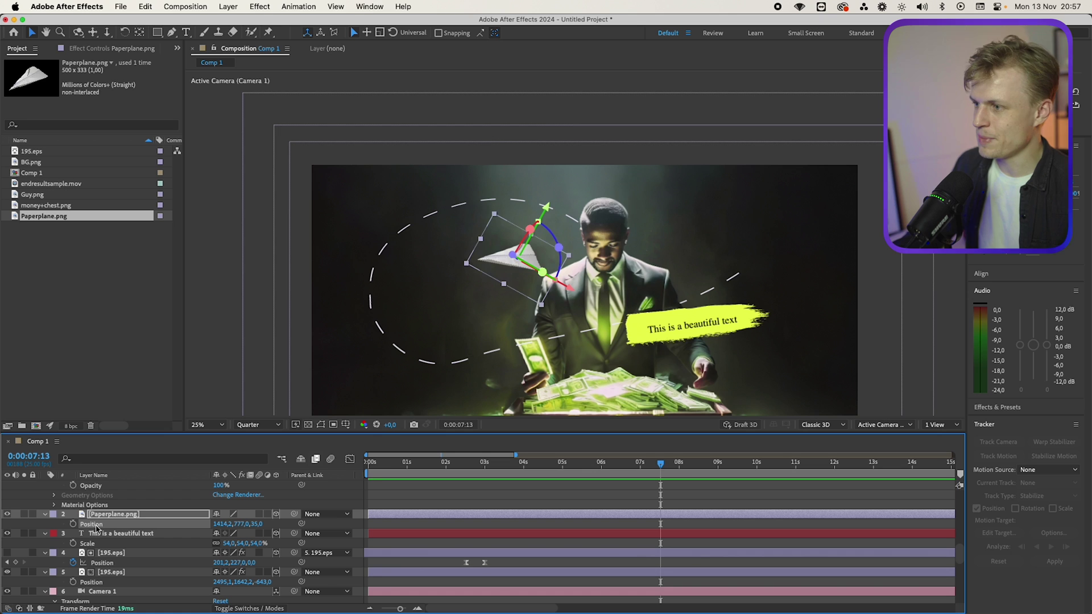
{"action": "key", "text": "ctrl+v"}
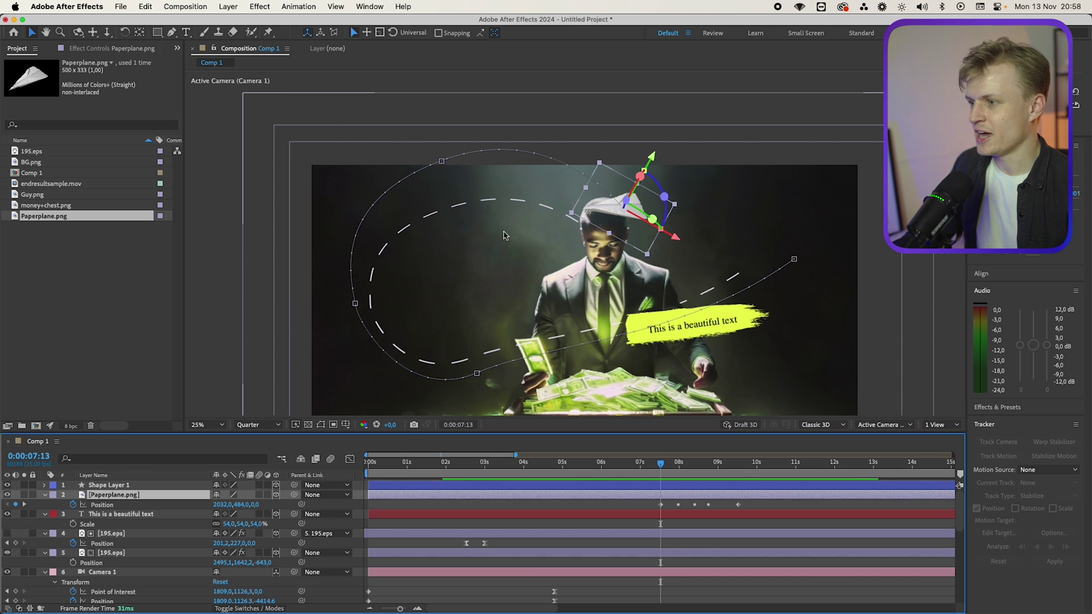
- Reset Paperplane.png's Z Rotation and Shape Layer 1's X Rotation to 0°
{"action": "left_click", "coordinate": [231, 572]}
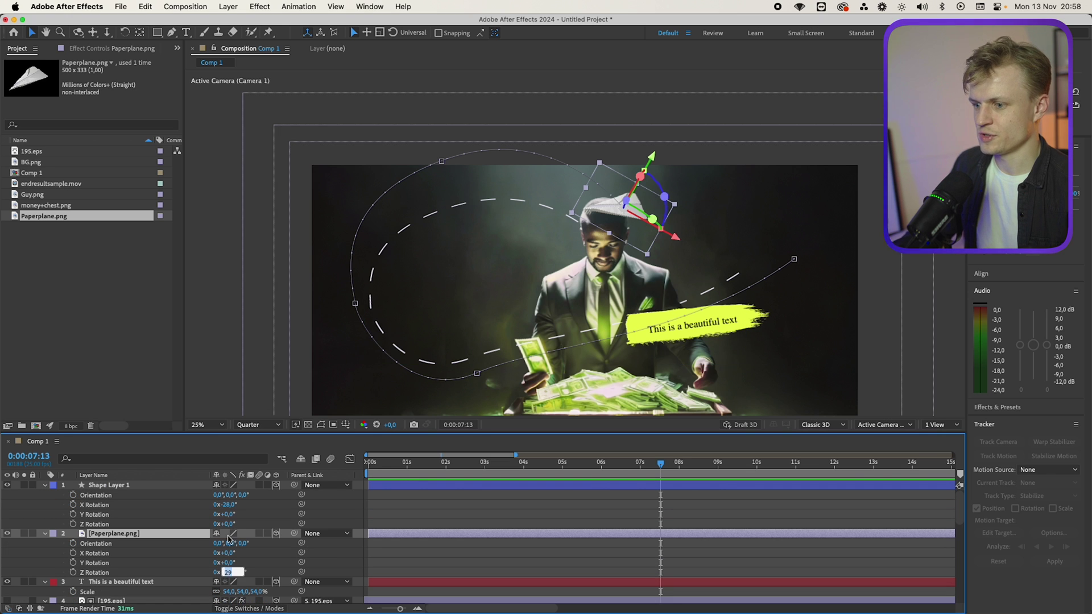
{"action": "left_click", "coordinate": [228, 524]}
{"action": "left_click", "coordinate": [404, 513]}
{"action": "key", "text": "super+z"}
{"action": "key", "text": "super+z"}
{"action": "left_click", "coordinate": [116, 535]}
{"action": "left_click", "coordinate": [226, 505]}
{"action": "type", "text": "0"}
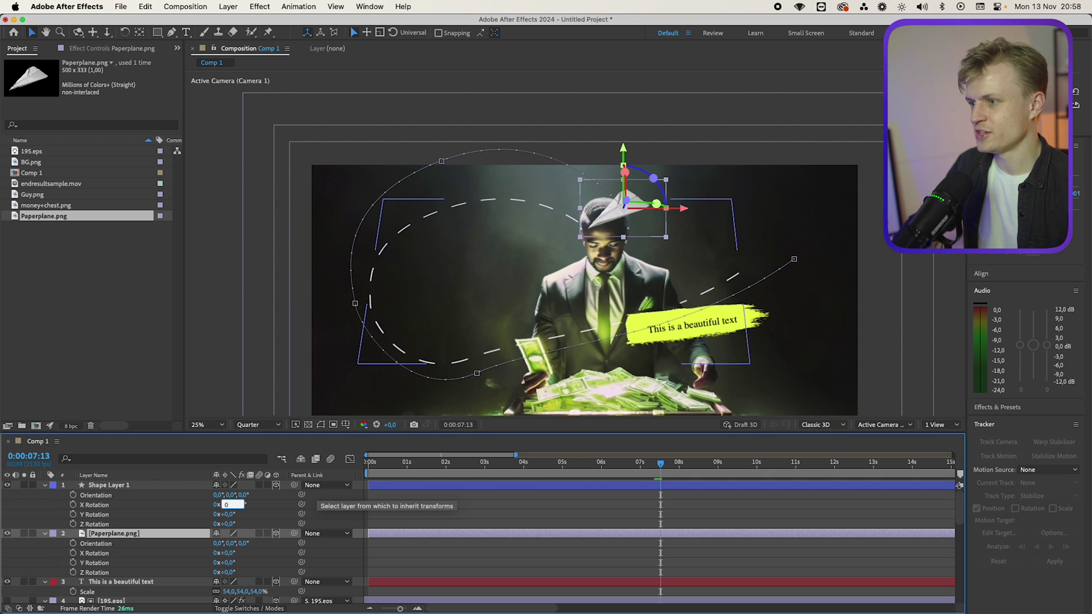
{"action": "key", "text": "Return"}
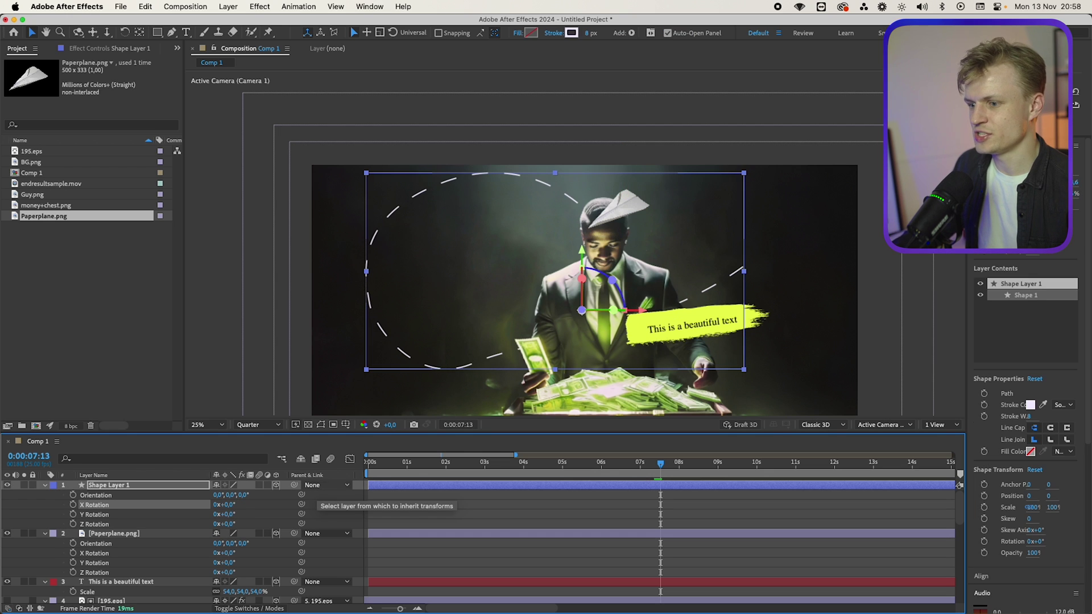
- Set Shape Layer 1's Scale to 100% to match the paper plane layer's scale
{"action": "left_click", "coordinate": [167, 534]}
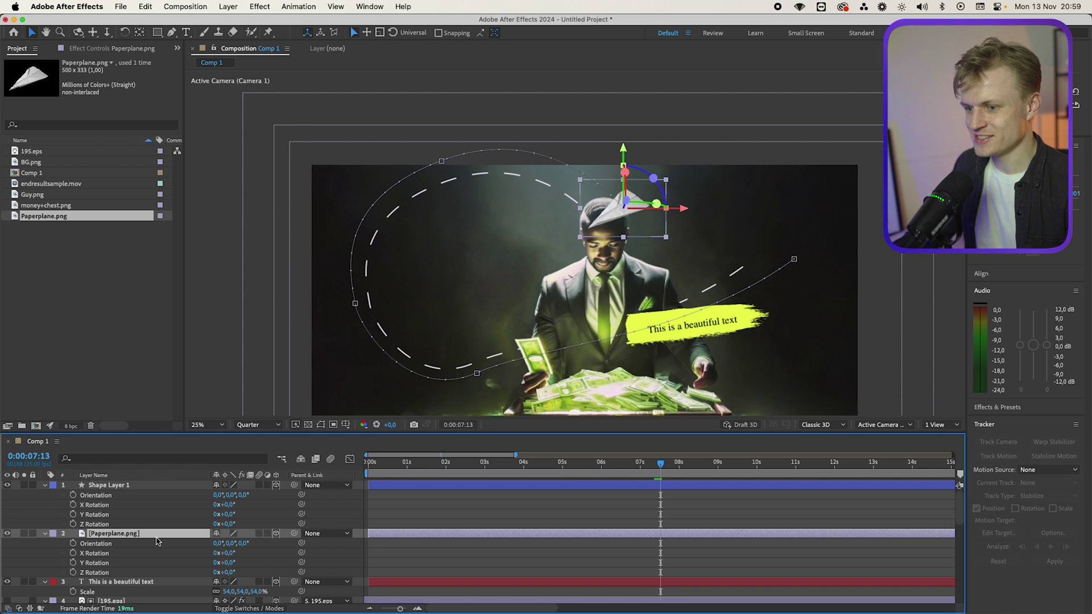
{"action": "key", "text": "s"}
{"action": "left_click", "coordinate": [122, 485]}
{"action": "key", "text": "s"}
{"action": "left_click", "coordinate": [259, 495]}
{"action": "type", "text": "100"}
{"action": "key", "text": "Return"}
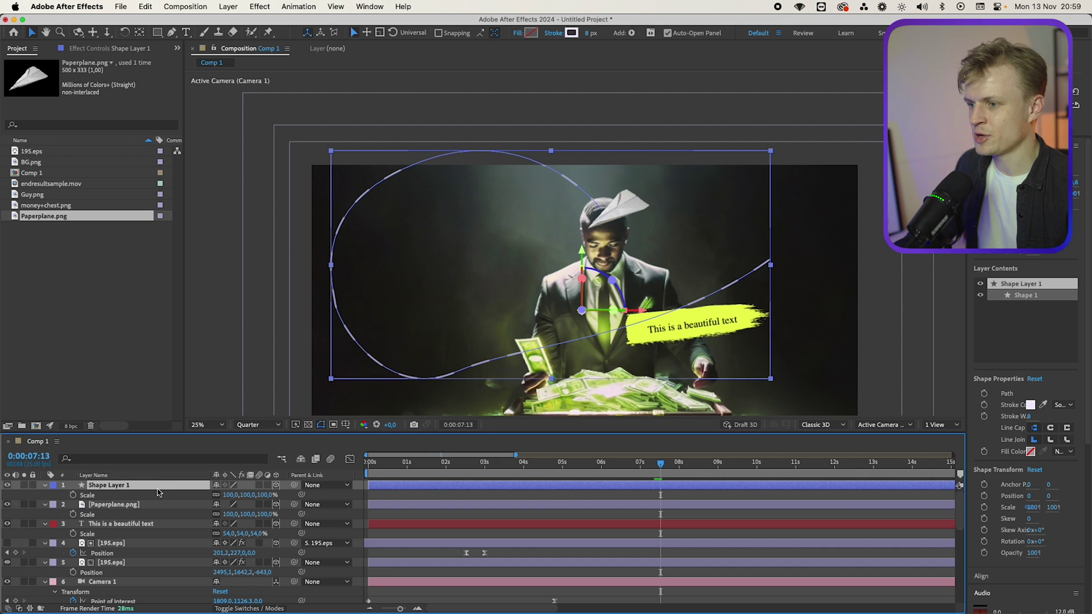
- Move the dashed flight path so it lines up with the paper plane's motion path
{"action": "left_click_drag", "start_coordinate": [419, 327], "coordinate": [425, 325]}
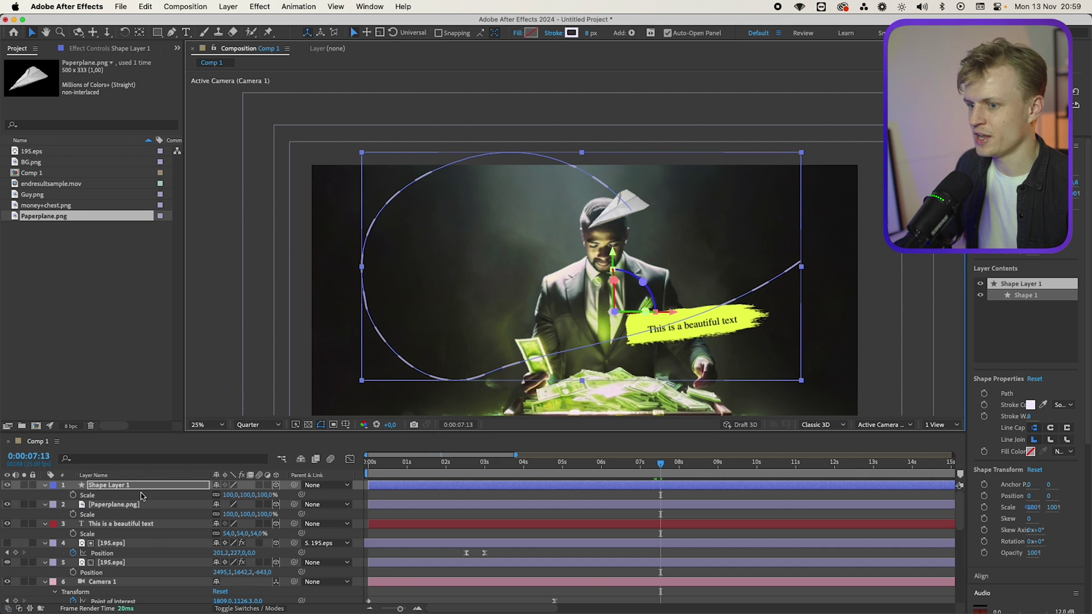
{"action": "left_click", "coordinate": [171, 504]}
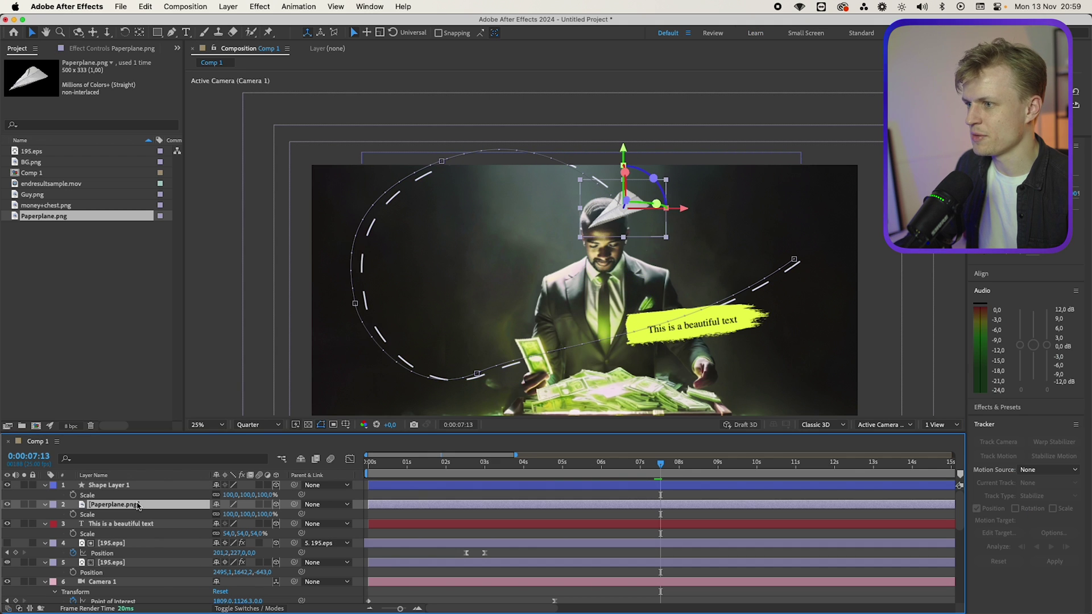
{"action": "left_click", "coordinate": [175, 487]}
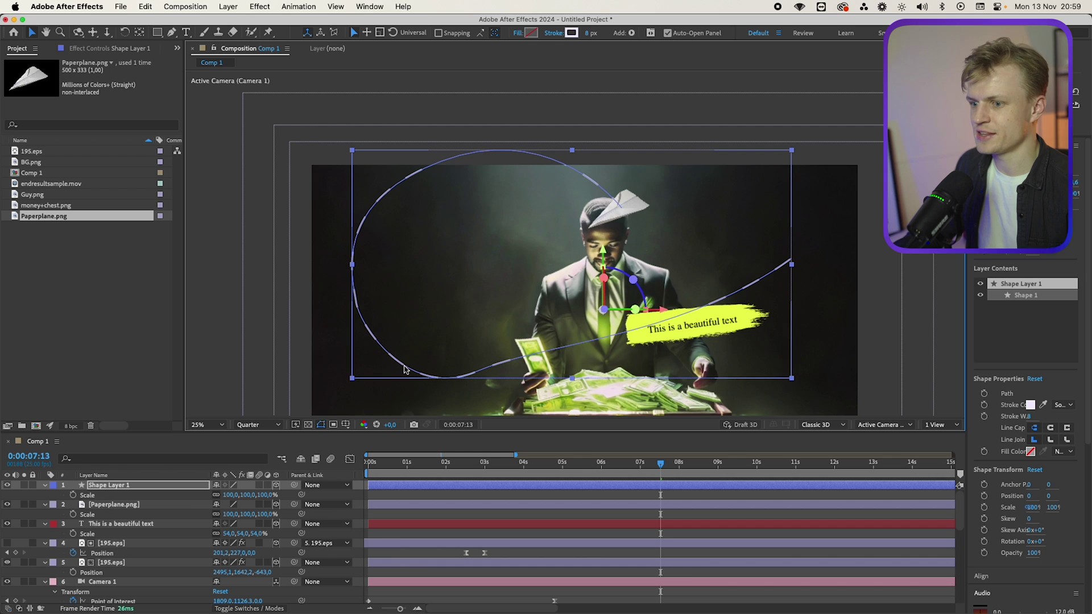
{"action": "left_click", "coordinate": [184, 496]}
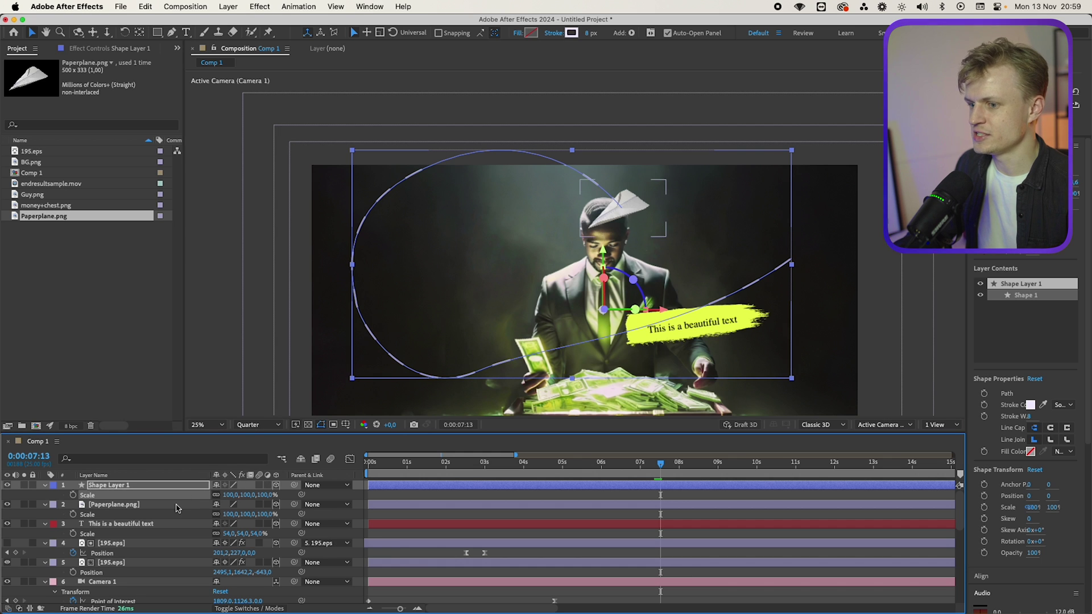
{"action": "left_click", "coordinate": [177, 506]}
{"action": "left_click", "coordinate": [182, 485]}
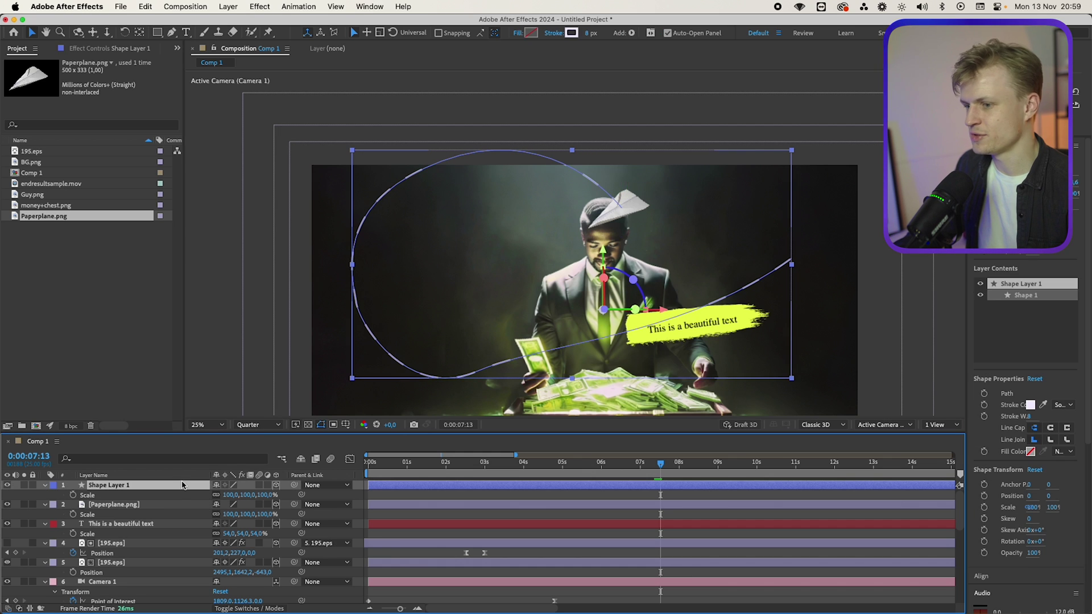
- Parent Paperplane.png to Shape Layer 1 and tilt the shape layer with an X Rotation of -24°
{"action": "left_click", "coordinate": [157, 508]}
{"action": "left_click_drag", "start_coordinate": [295, 505], "coordinate": [161, 489]}
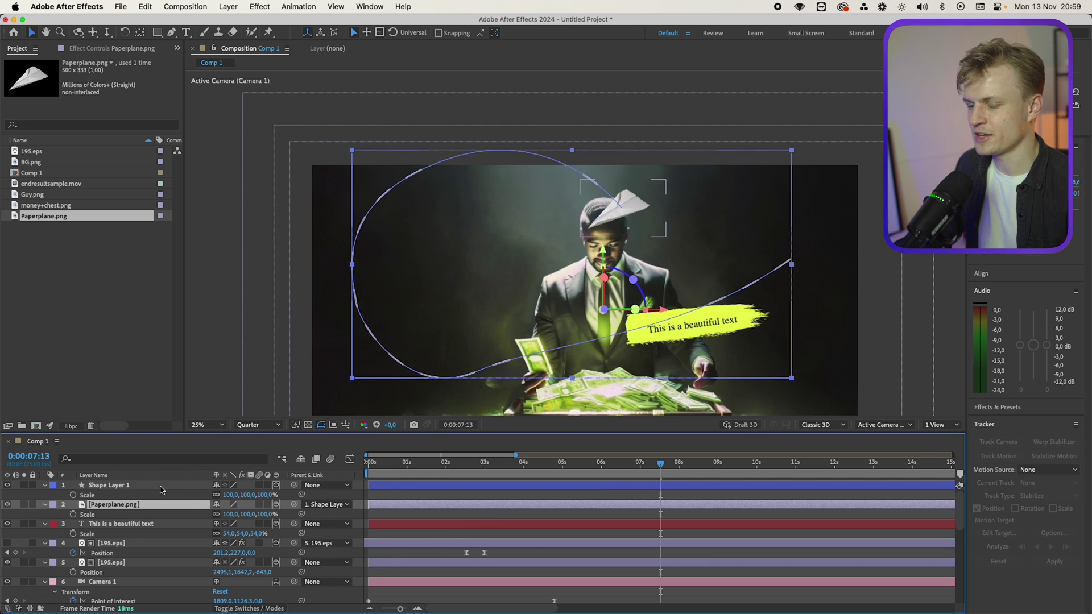
{"action": "left_click", "coordinate": [162, 487]}
{"action": "key", "text": "r"}
{"action": "left_click_drag", "start_coordinate": [231, 507], "coordinate": [195, 505]}
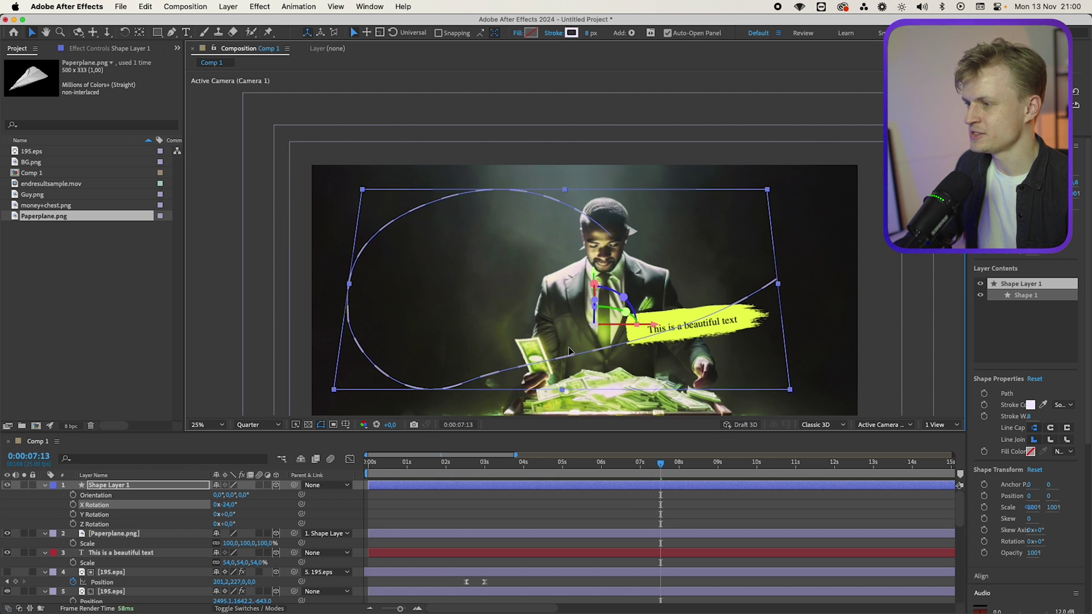
- Move and stretch the plane's Position keyframes to start and end together with the flight path's Trim Paths End keyframes
{"action": "left_click", "coordinate": [157, 535]}
{"action": "key", "text": "p"}
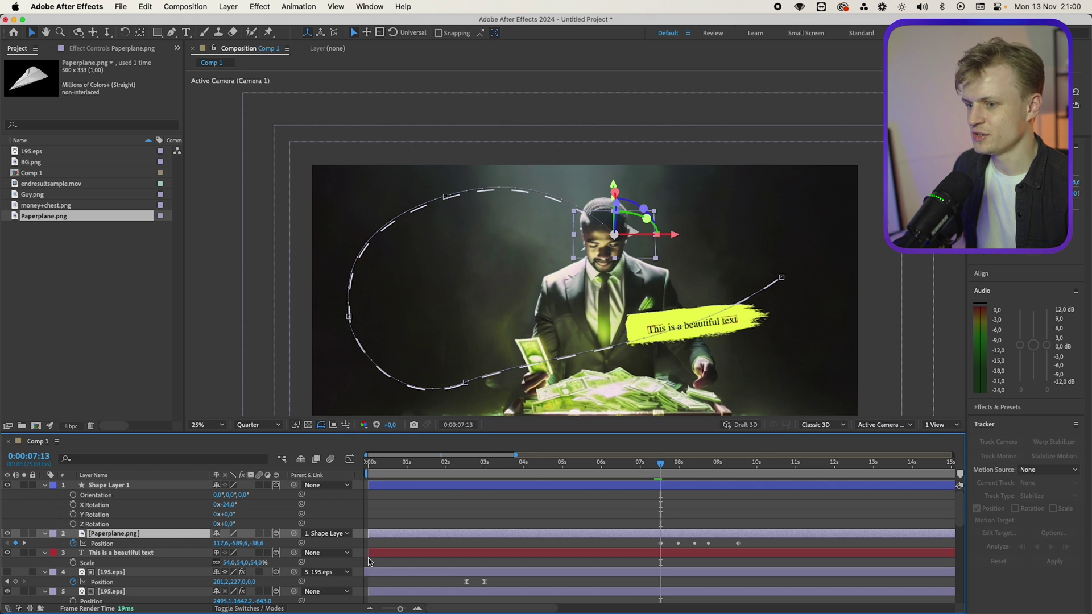
{"action": "mouse_move", "coordinate": [659, 462]}
{"action": "left_mouse_down"}
{"action": "mouse_move", "coordinate": [733, 465]}
{"action": "mouse_move", "coordinate": [673, 472]}
{"action": "left_mouse_up"}
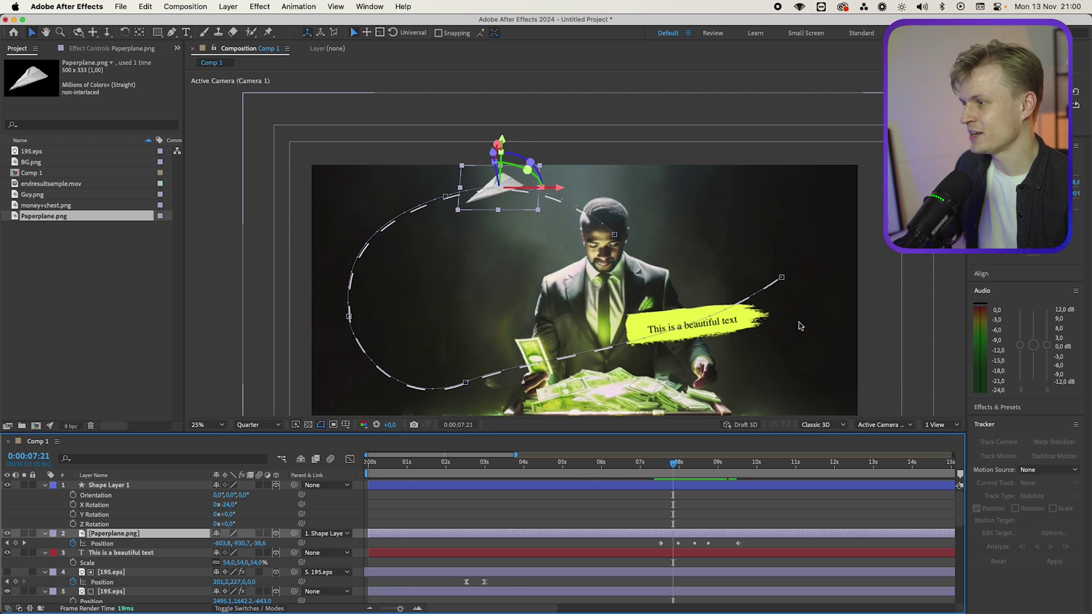
{"action": "left_click", "coordinate": [492, 485]}
{"action": "key", "text": "u"}
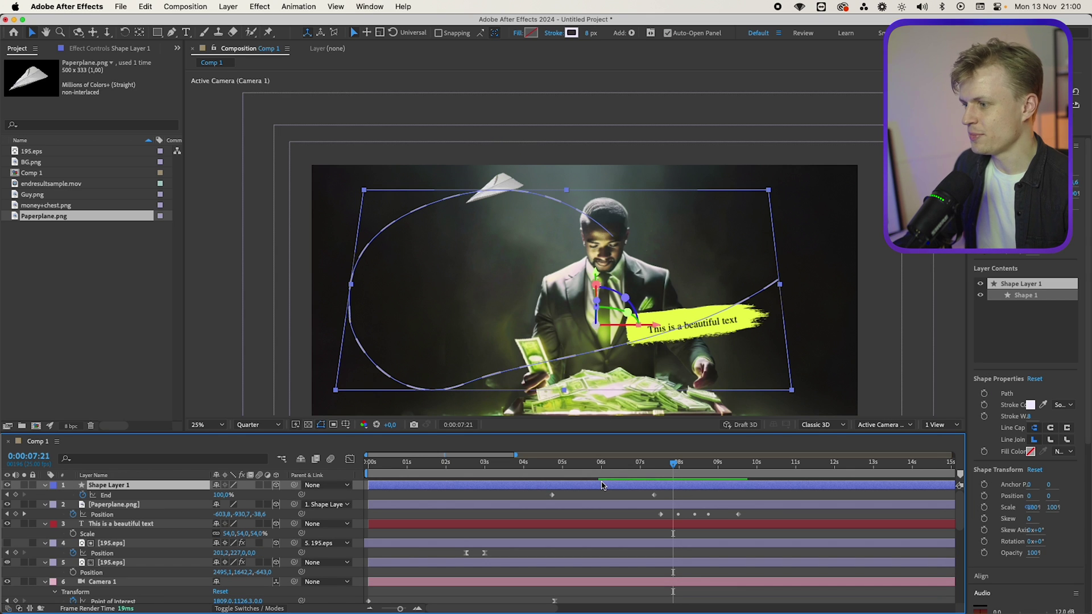
{"action": "key", "text": "u"}
{"action": "key", "text": "u"}
{"action": "key", "text": "u"}
{"action": "key", "text": "u"}
{"action": "key", "text": "u"}
{"action": "left_click_drag", "start_coordinate": [758, 512], "coordinate": [553, 515]}
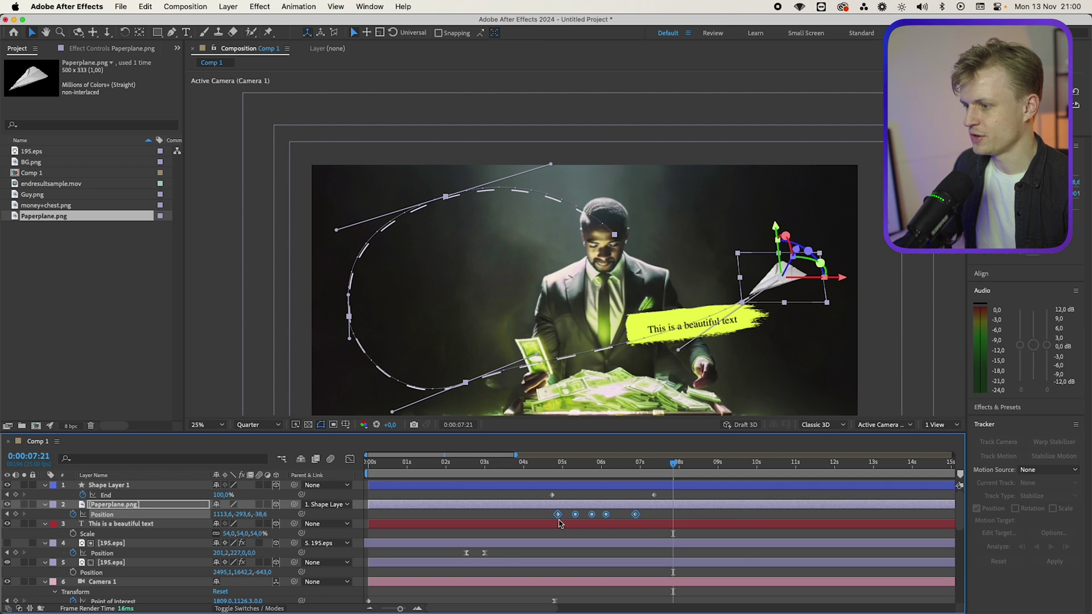
{"action": "left_click", "coordinate": [555, 472]}
{"action": "left_click_drag", "start_coordinate": [630, 515], "coordinate": [641, 516]}
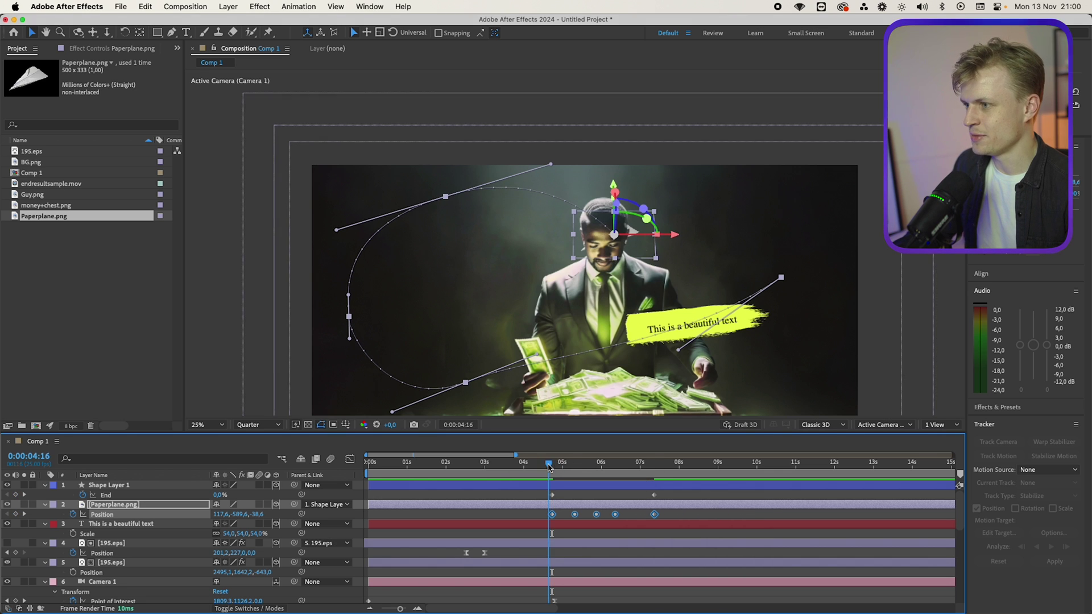
- Set the paper plane's Z Rotation to -29° at 0:00:05:14 and keyframe it
{"action": "left_click_drag", "start_coordinate": [557, 467], "coordinate": [586, 482]}
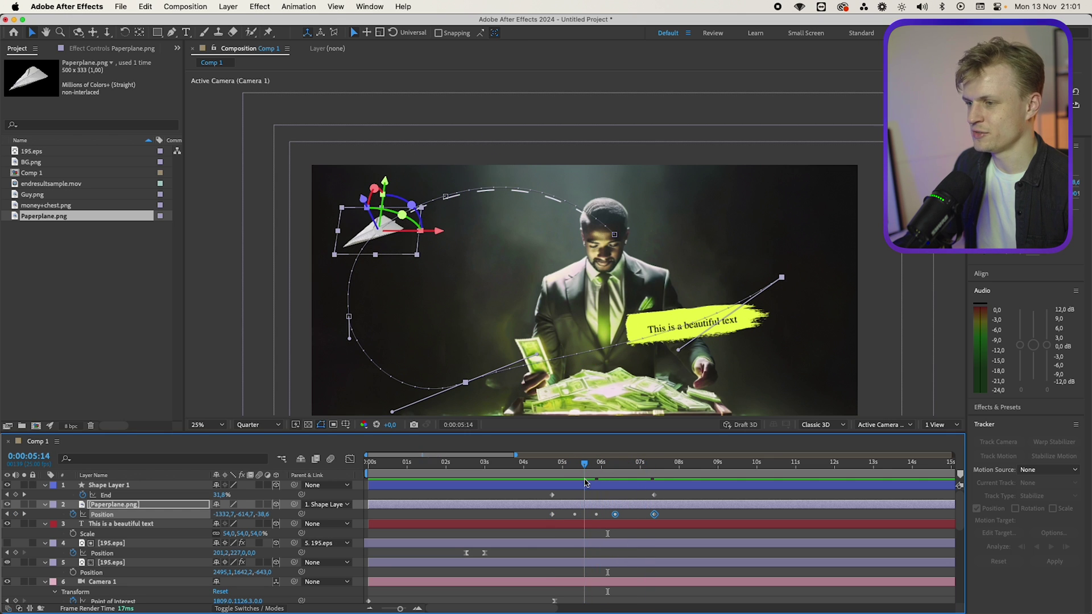
{"action": "key", "text": "r"}
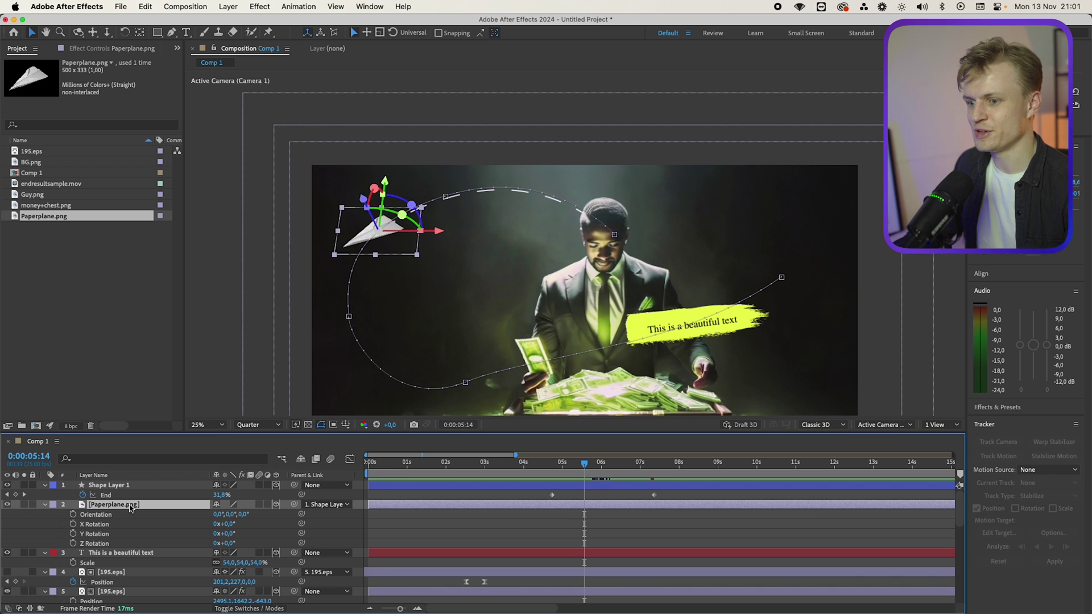
{"action": "left_click_drag", "start_coordinate": [238, 544], "coordinate": [264, 550]}
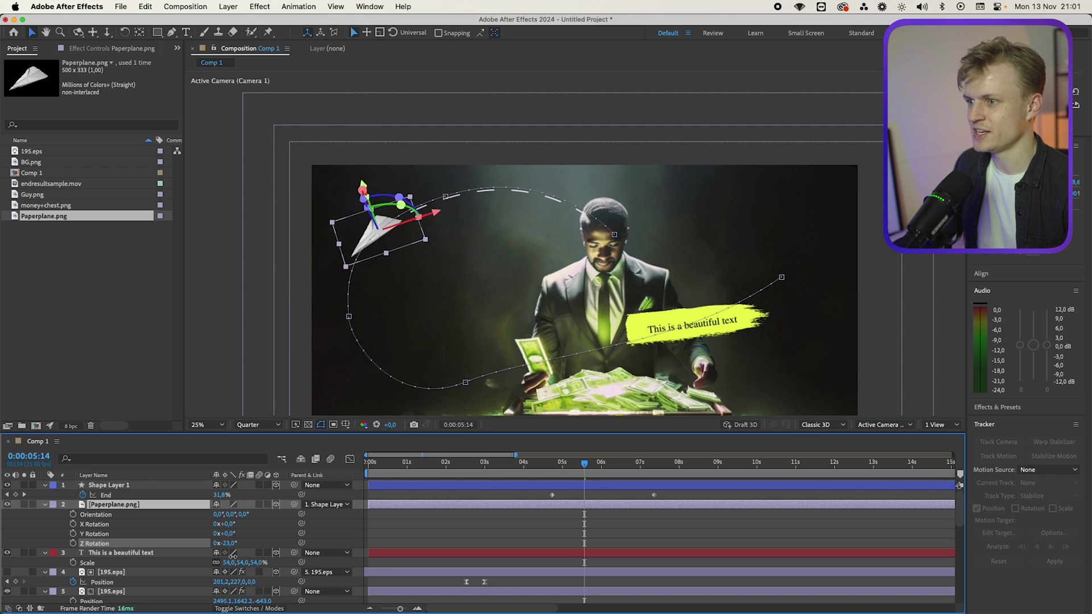
{"action": "left_click", "coordinate": [72, 544]}
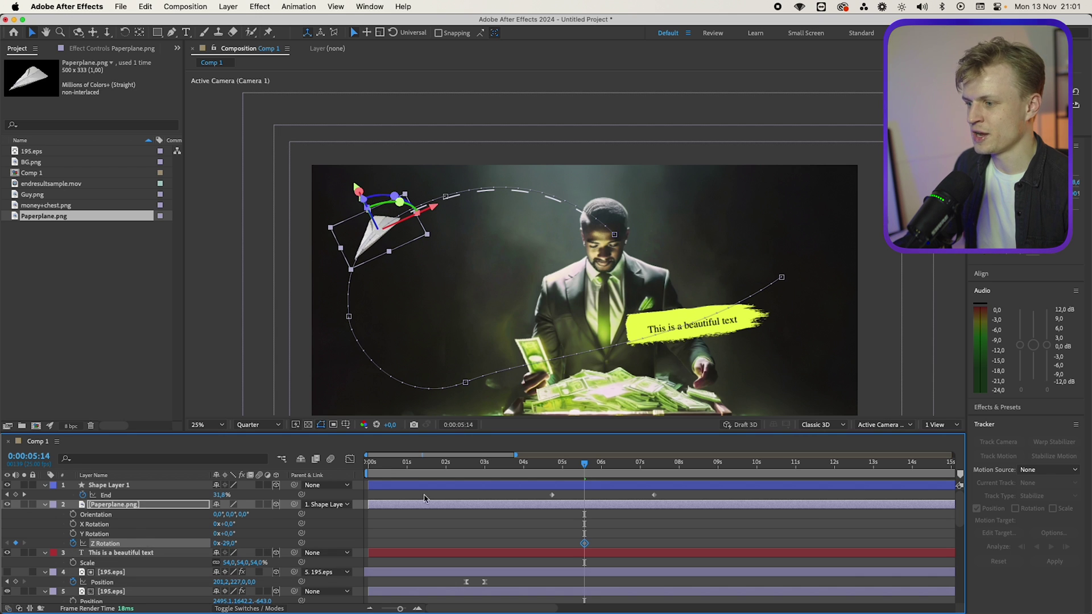
- Keyframe the plane's Z Rotation at the flight's start and at -124° at 0:00:06:04 so it follows the curve, and scrub back to check
{"action": "key", "text": "j"}
{"action": "left_click_drag", "start_coordinate": [275, 537], "coordinate": [277, 538]}
{"action": "mouse_move", "coordinate": [550, 465]}
{"action": "left_mouse_down"}
{"action": "mouse_move", "coordinate": [580, 464]}
{"action": "mouse_move", "coordinate": [572, 464]}
{"action": "left_mouse_up"}
{"action": "left_click_drag", "start_coordinate": [233, 543], "coordinate": [258, 534]}
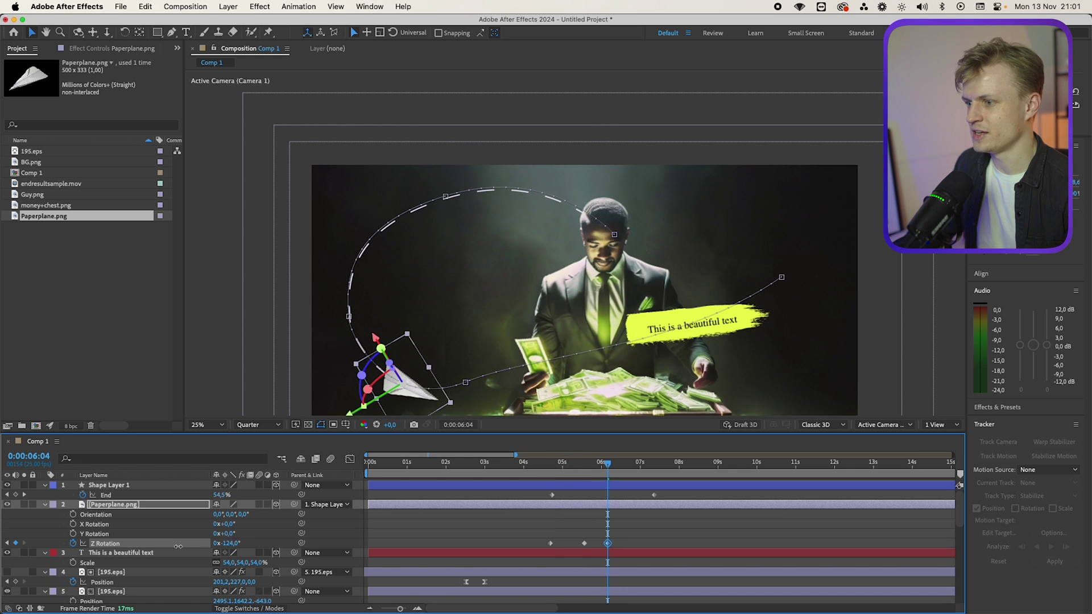
{"action": "left_click_drag", "start_coordinate": [591, 462], "coordinate": [554, 515]}
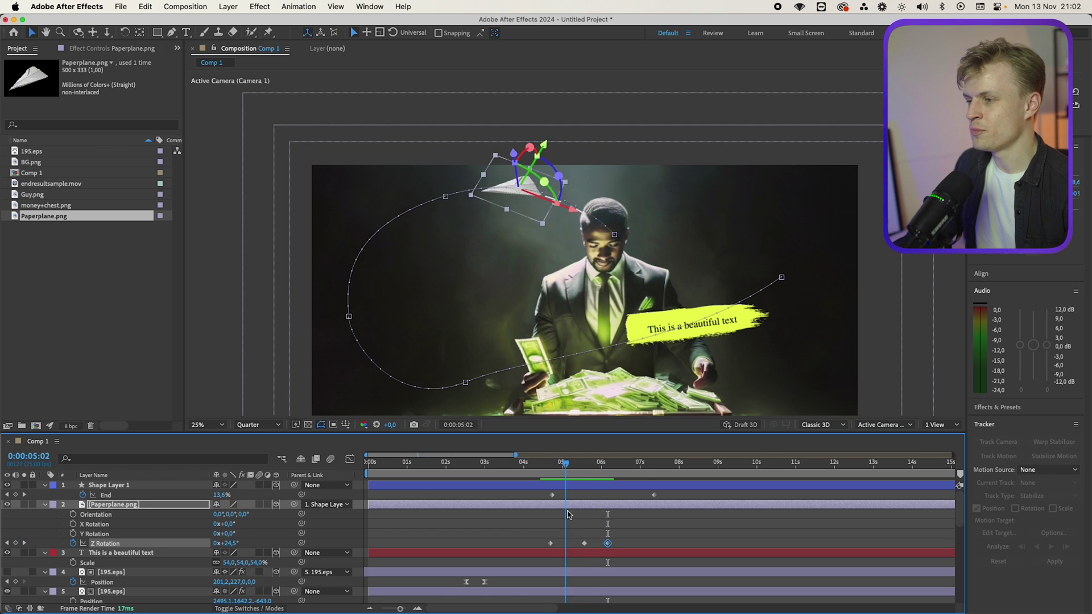